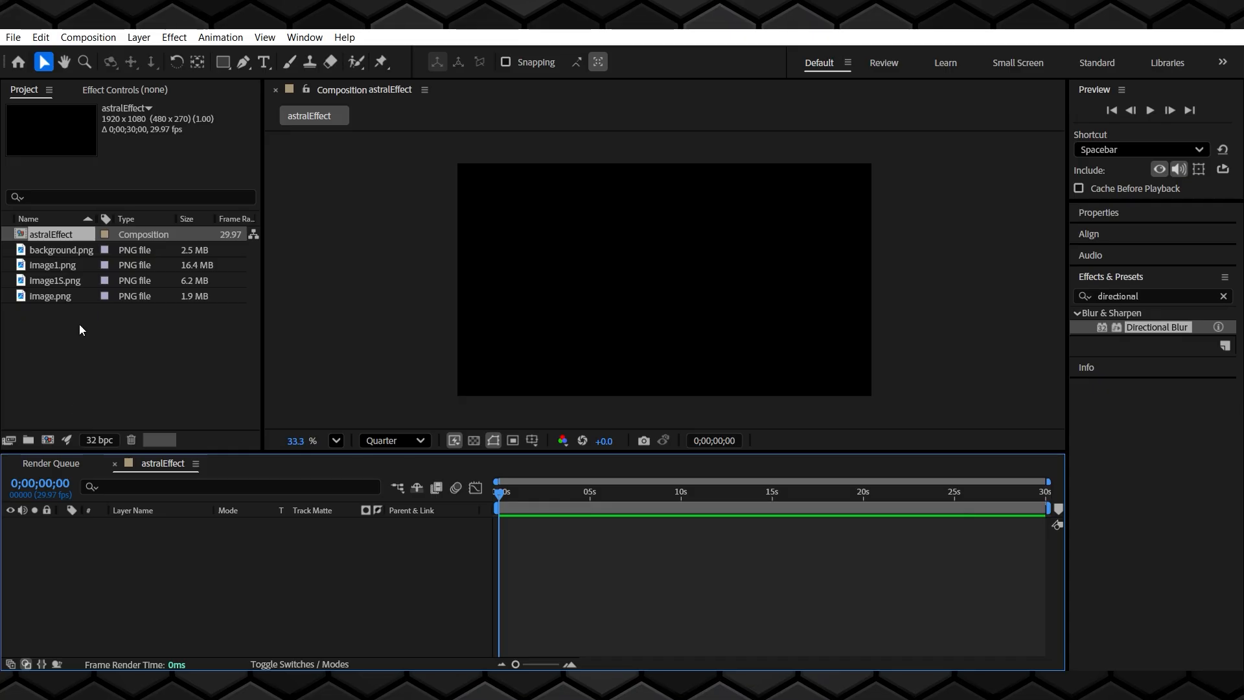
Add image.png to the astralEffect composition, scale it to 30%, and move it lower in the frame
{"action": "left_click_drag", "start_coordinate": [64, 299], "coordinate": [114, 543]}
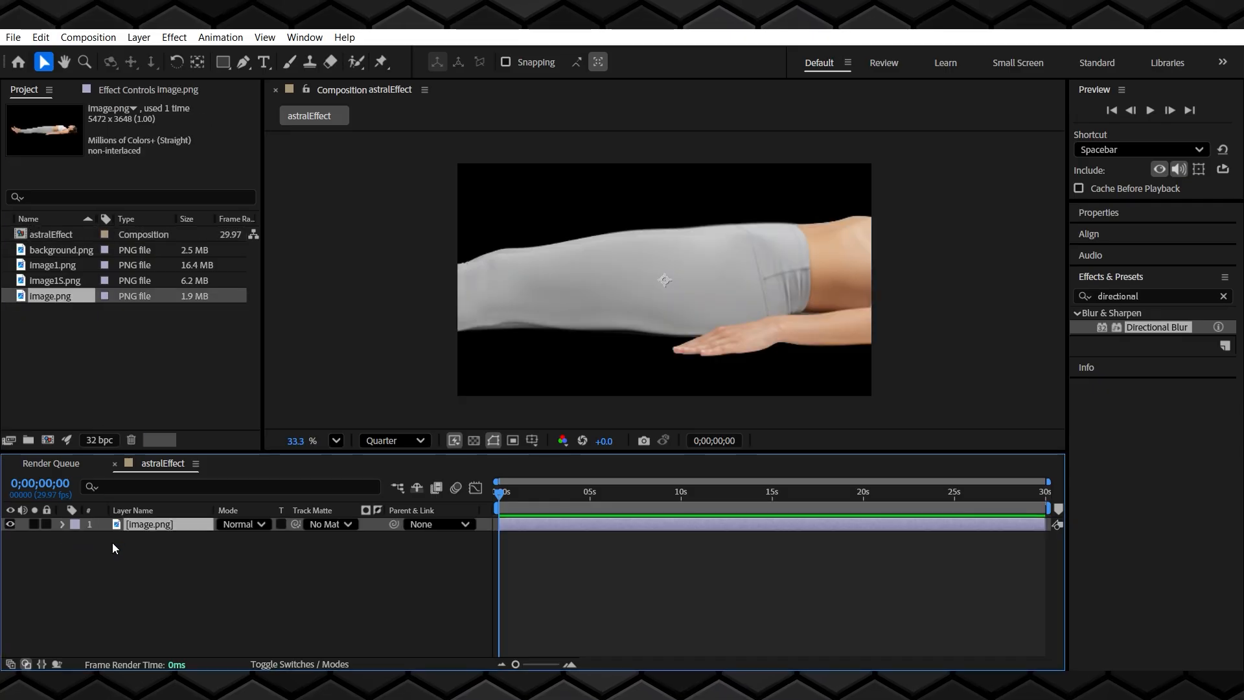
{"action": "key", "text": "s"}
{"action": "left_click", "coordinate": [273, 538]}
{"action": "type", "text": "50"}
{"action": "key", "text": "Return"}
{"action": "left_click_drag", "start_coordinate": [241, 539], "coordinate": [227, 539]}
{"action": "left_click", "coordinate": [262, 539]}
{"action": "type", "text": "30"}
{"action": "key", "text": "Return"}
{"action": "left_click_drag", "start_coordinate": [658, 280], "coordinate": [659, 344]}
{"action": "left_click", "coordinate": [64, 524]}
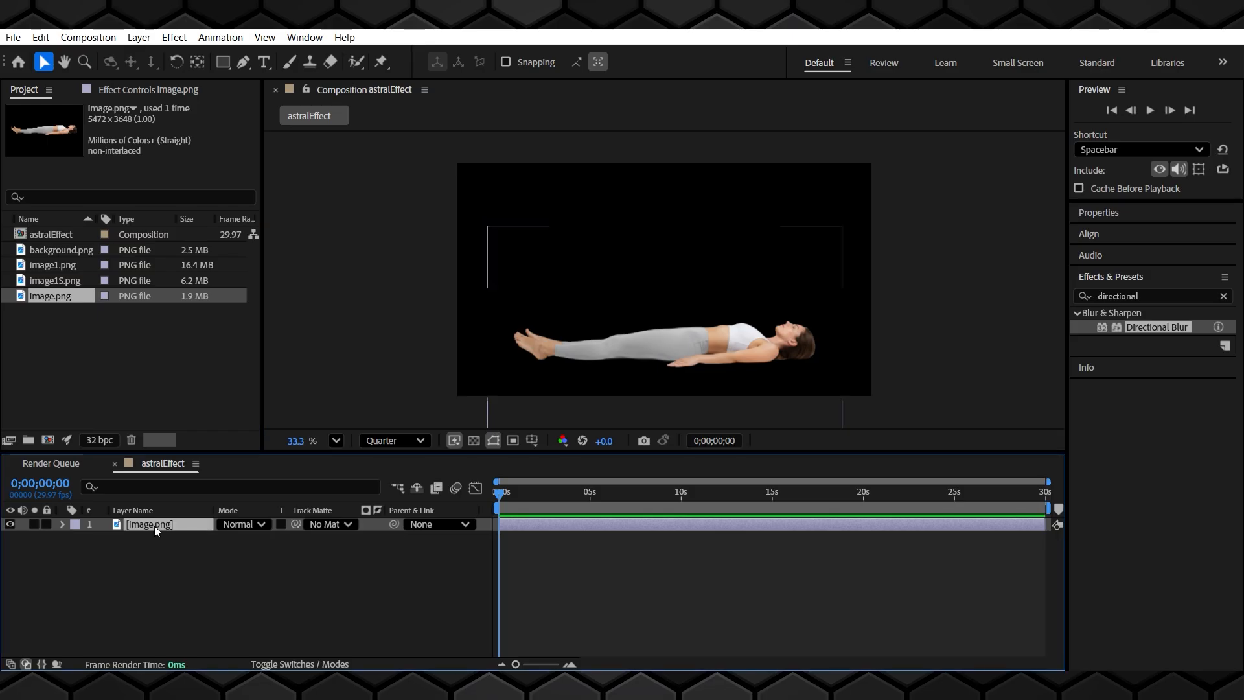
Pre-compose the image layer into a new composition named image, leaving attributes in astralEffect
{"action": "right_click", "coordinate": [154, 527]}
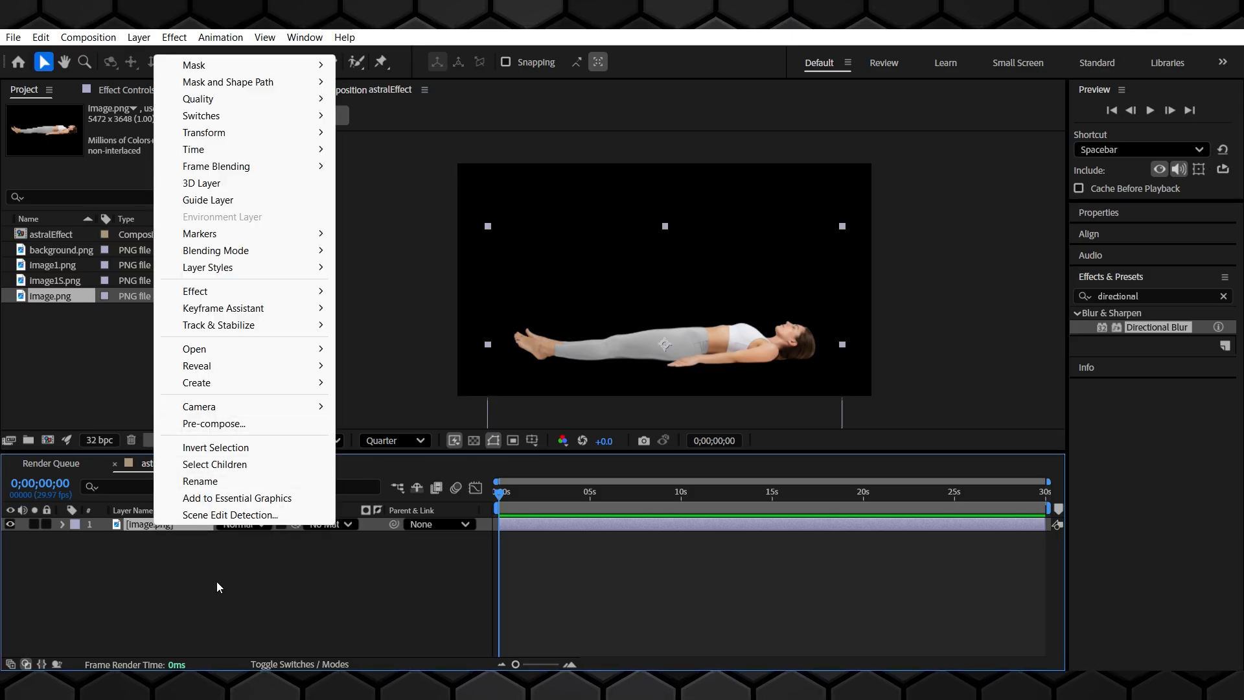
{"action": "left_click", "coordinate": [230, 424]}
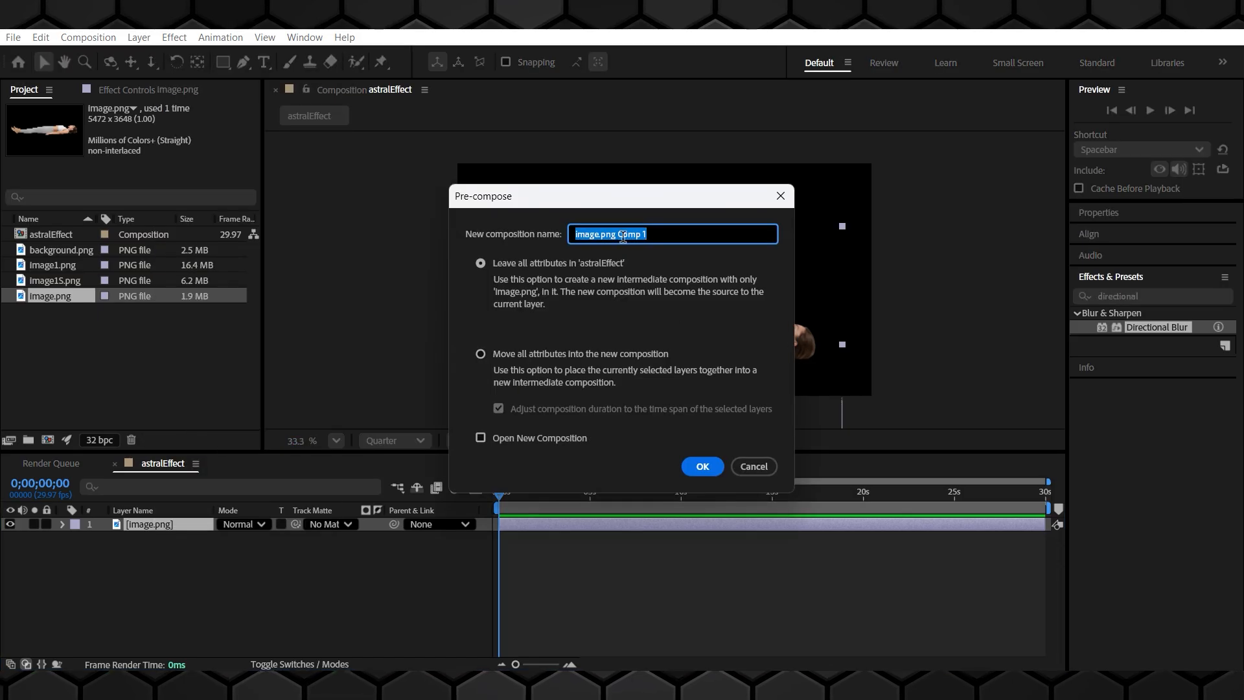
{"action": "left_click", "coordinate": [667, 233]}
{"action": "key", "text": "BackSpace"}
{"action": "key", "text": "BackSpace"}
{"action": "key", "text": "BackSpace"}
{"action": "key", "text": "BackSpace"}
{"action": "key", "text": "BackSpace"}
{"action": "key", "text": "BackSpace"}
{"action": "key", "text": "BackSpace"}
{"action": "key", "text": "BackSpace"}
{"action": "key", "text": "BackSpace"}
{"action": "key", "text": "BackSpace"}
{"action": "key", "text": "BackSpace"}
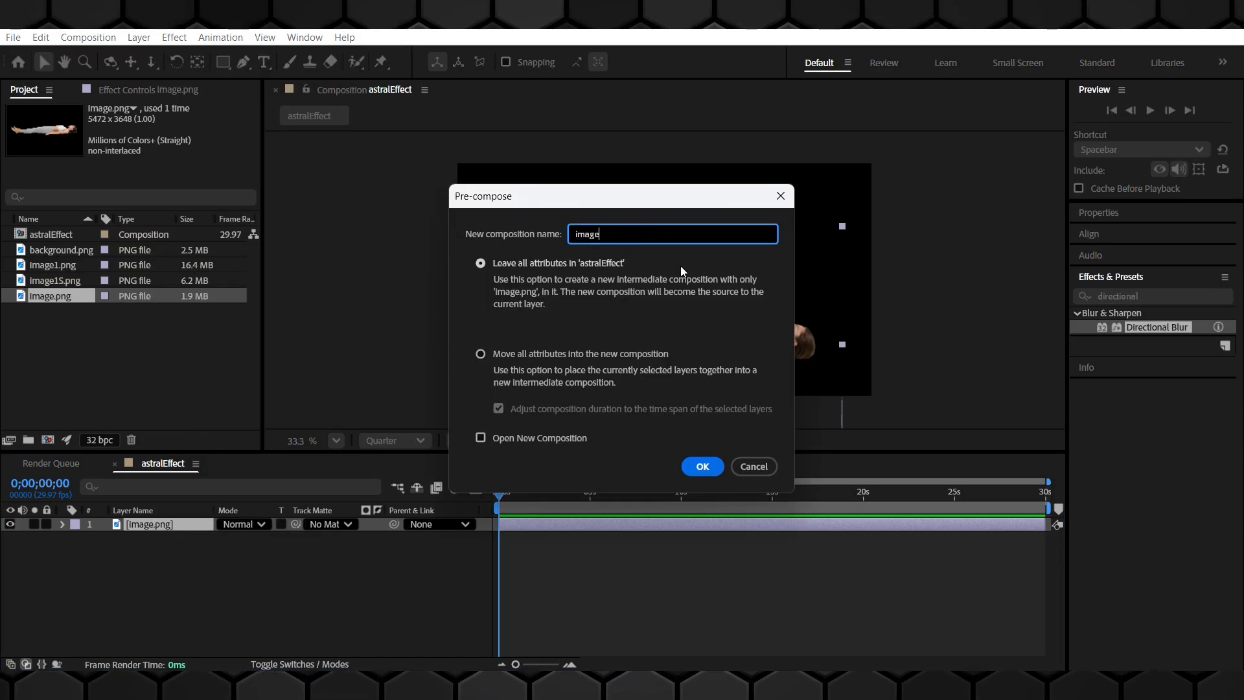
{"action": "left_click", "coordinate": [703, 467]}
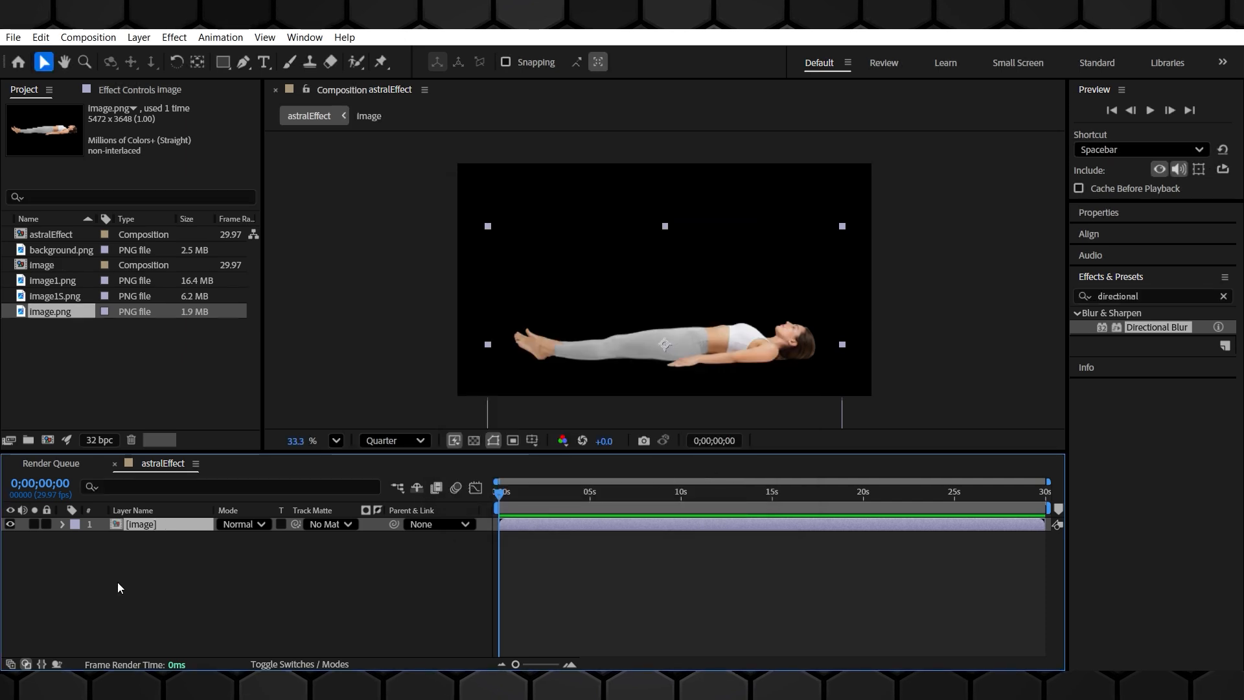
Duplicate the image layer and move the copy up above the original figure
{"action": "key", "text": "ctrl+d"}
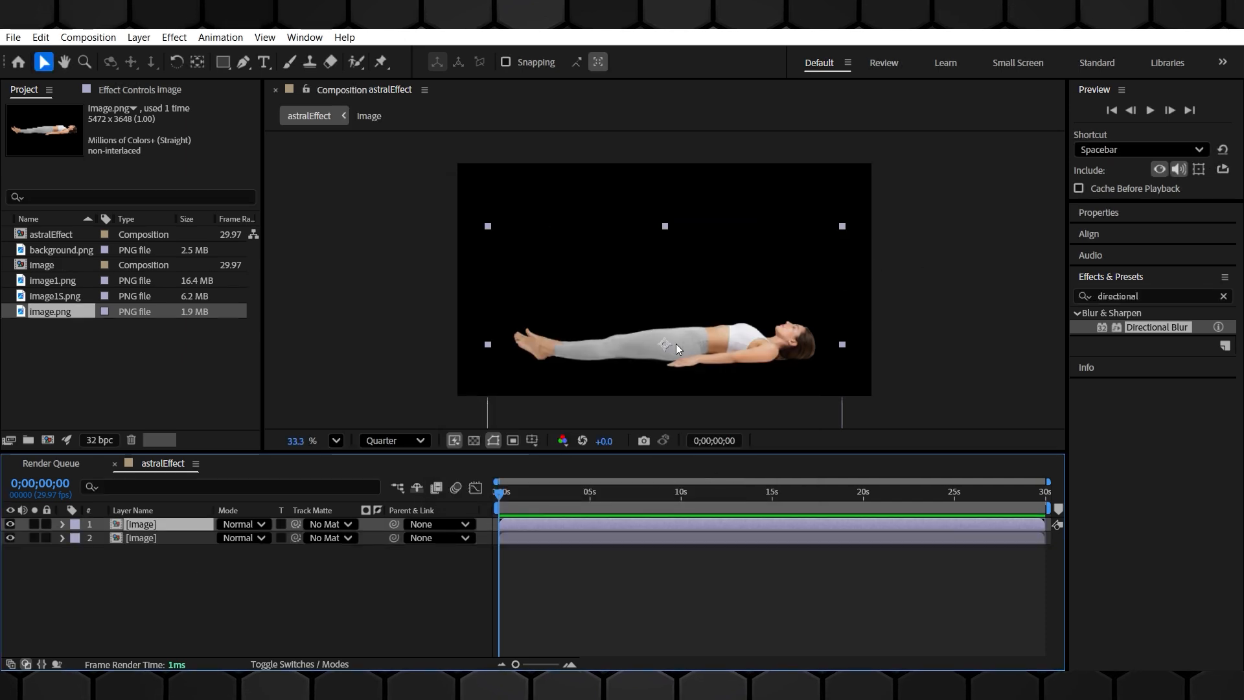
{"action": "left_click_drag", "start_coordinate": [667, 344], "coordinate": [668, 234]}
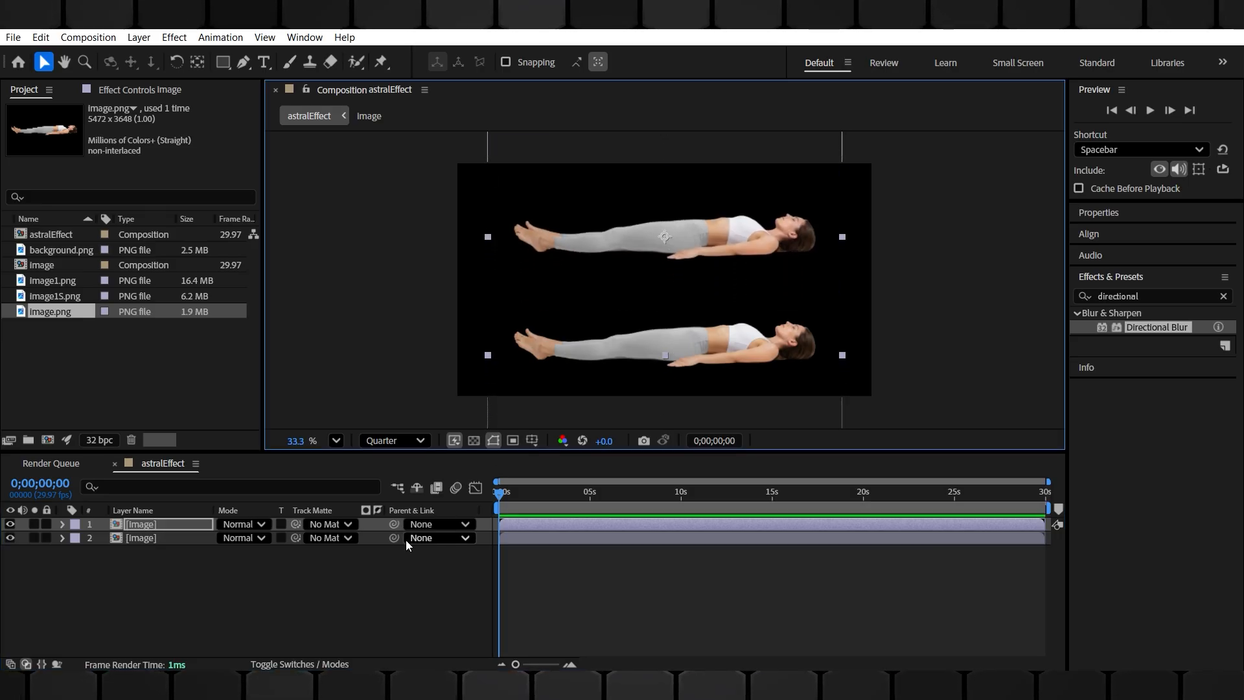
{"action": "left_click", "coordinate": [238, 569]}
{"action": "left_click", "coordinate": [160, 528]}
Search the effects for Turbulent Displace and apply it to the top image layer
{"action": "left_click", "coordinate": [1169, 294]}
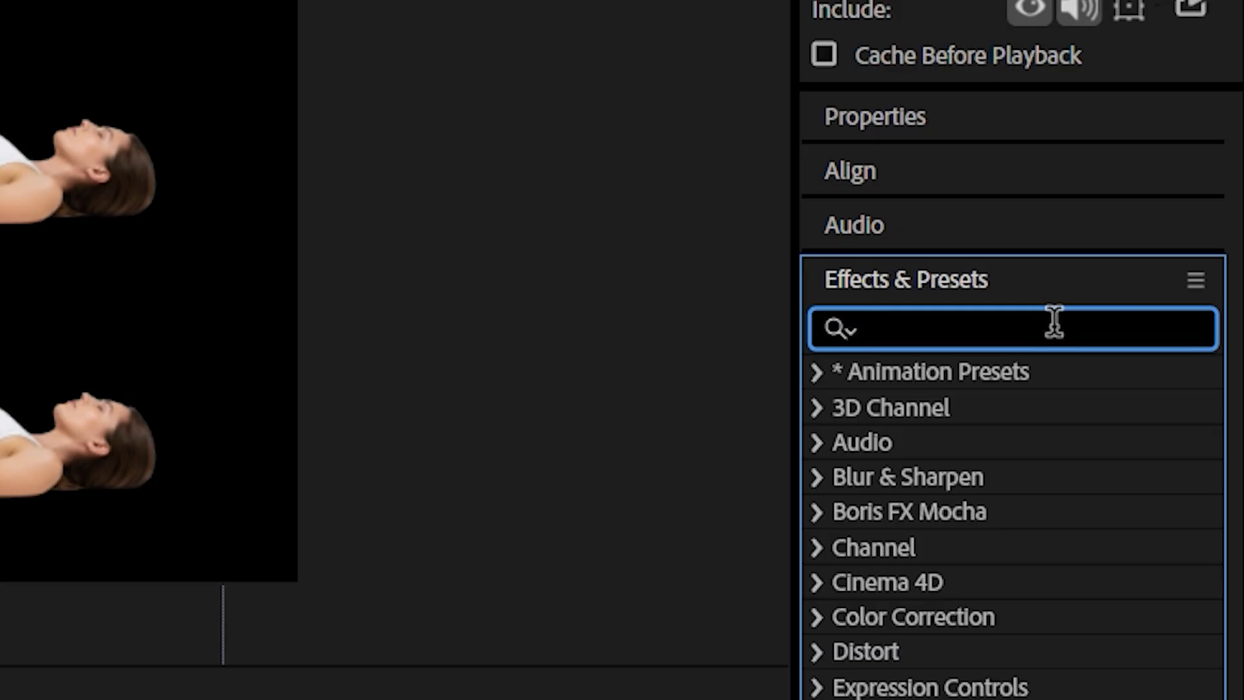
{"action": "type", "text": "tur"}
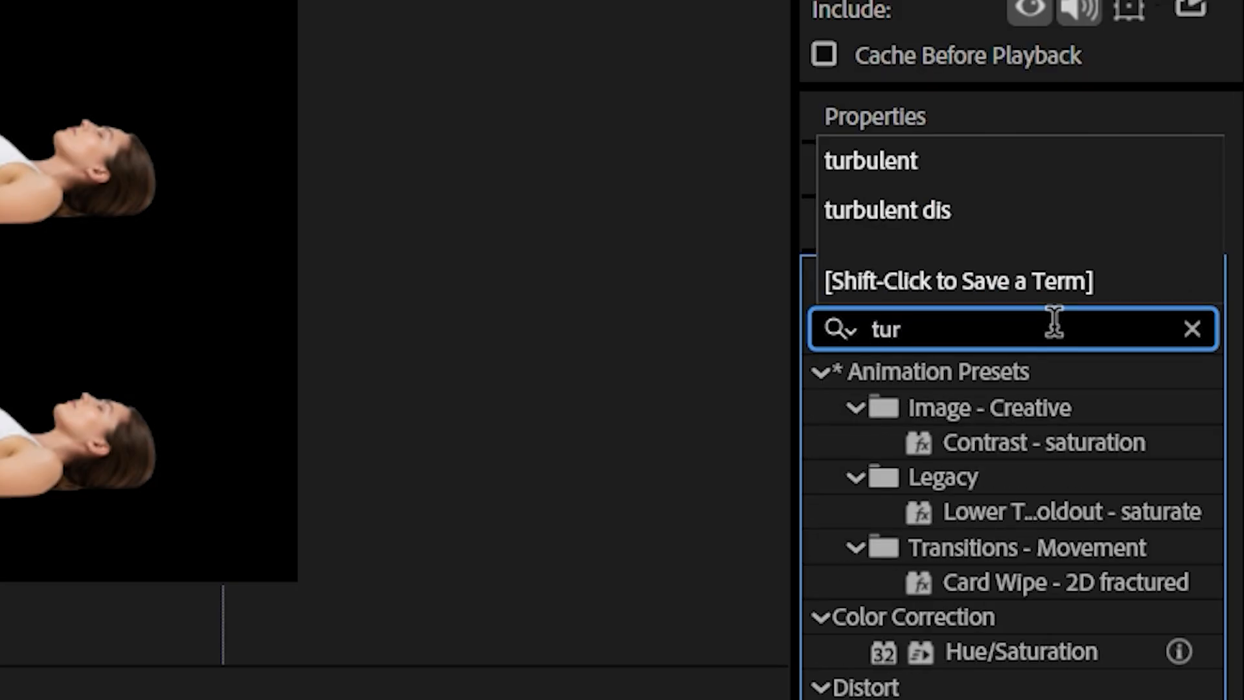
{"action": "type", "text": "b"}
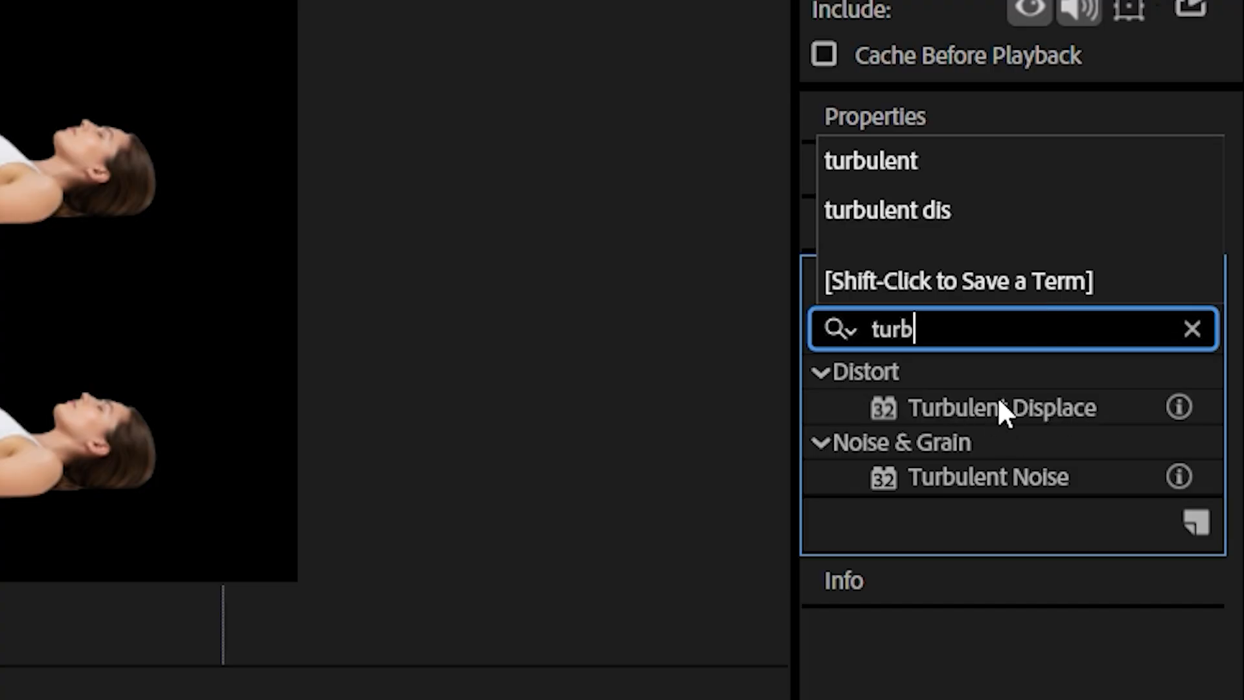
{"action": "left_click_drag", "start_coordinate": [1037, 398], "coordinate": [189, 523]}
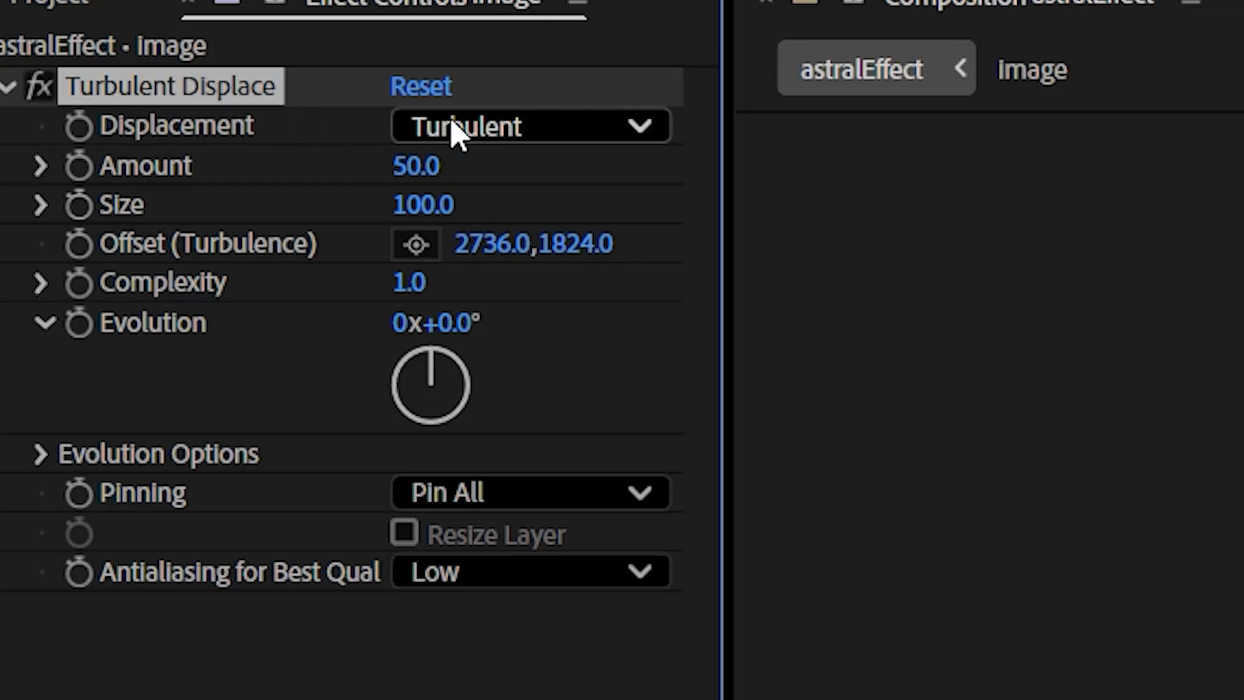
Set the Turbulent Displace displacement type to Vertical Displacement
{"action": "left_click", "coordinate": [185, 136]}
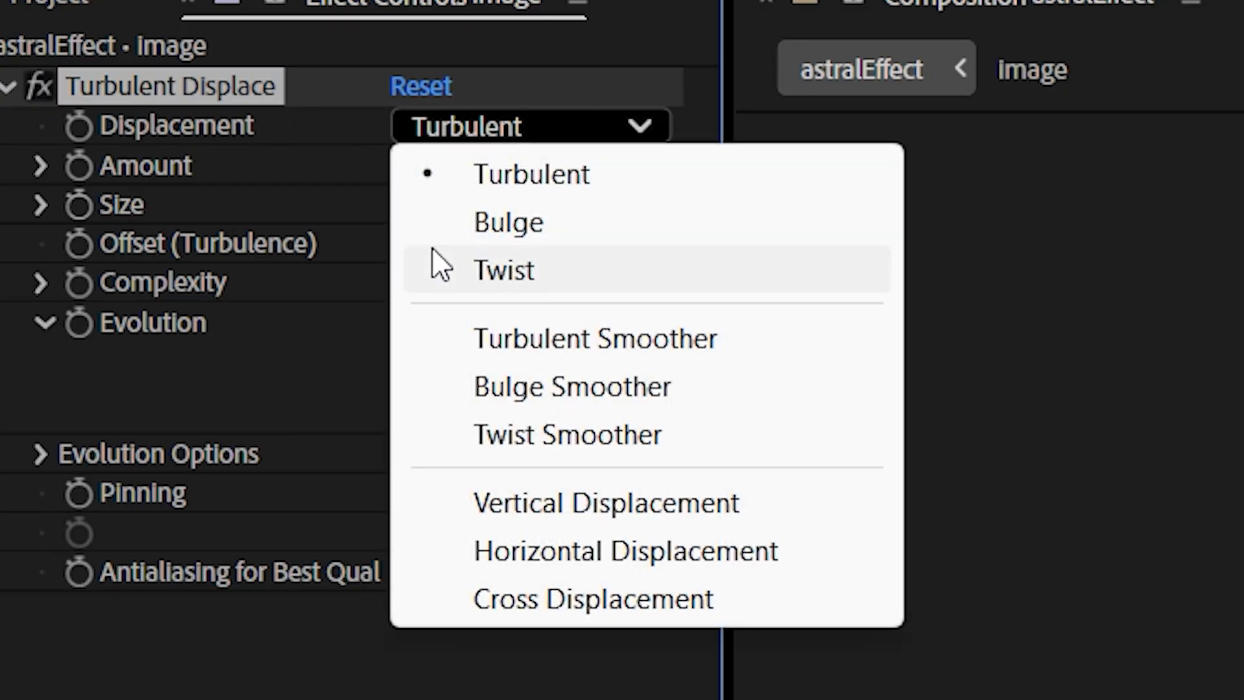
{"action": "left_click", "coordinate": [587, 509]}
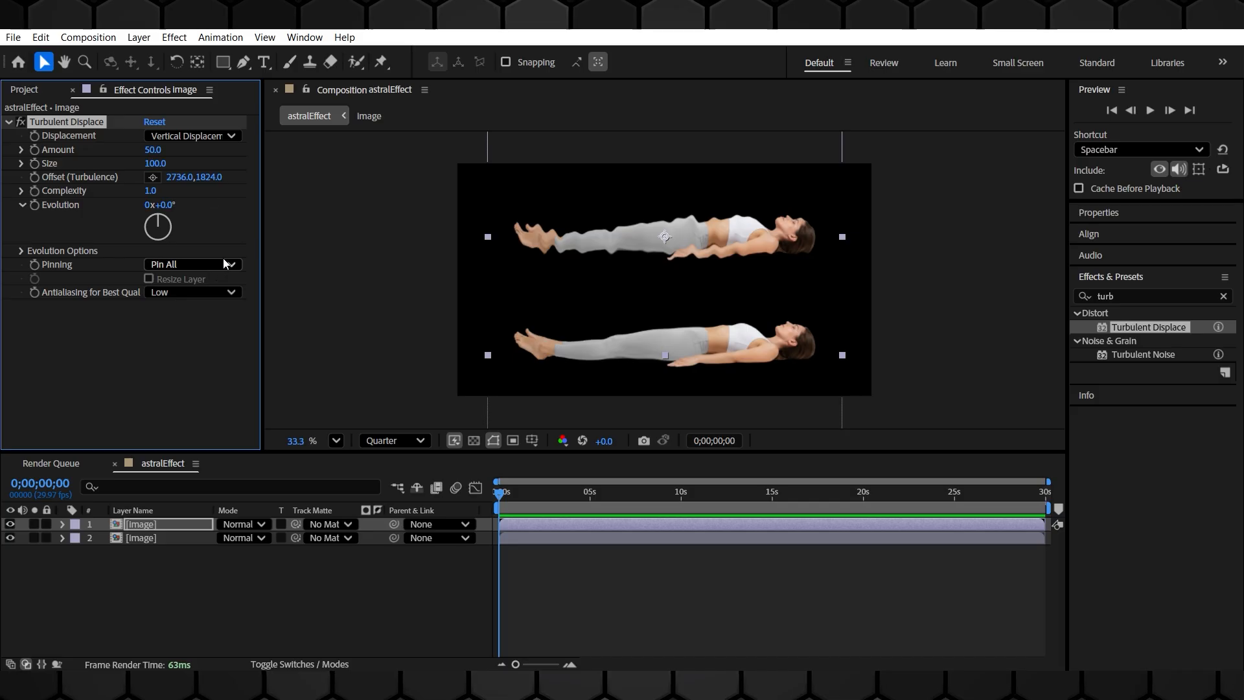
Set the Turbulent Displace Size to 120 and Amount to 100
{"action": "key", "text": "shift+slash"}
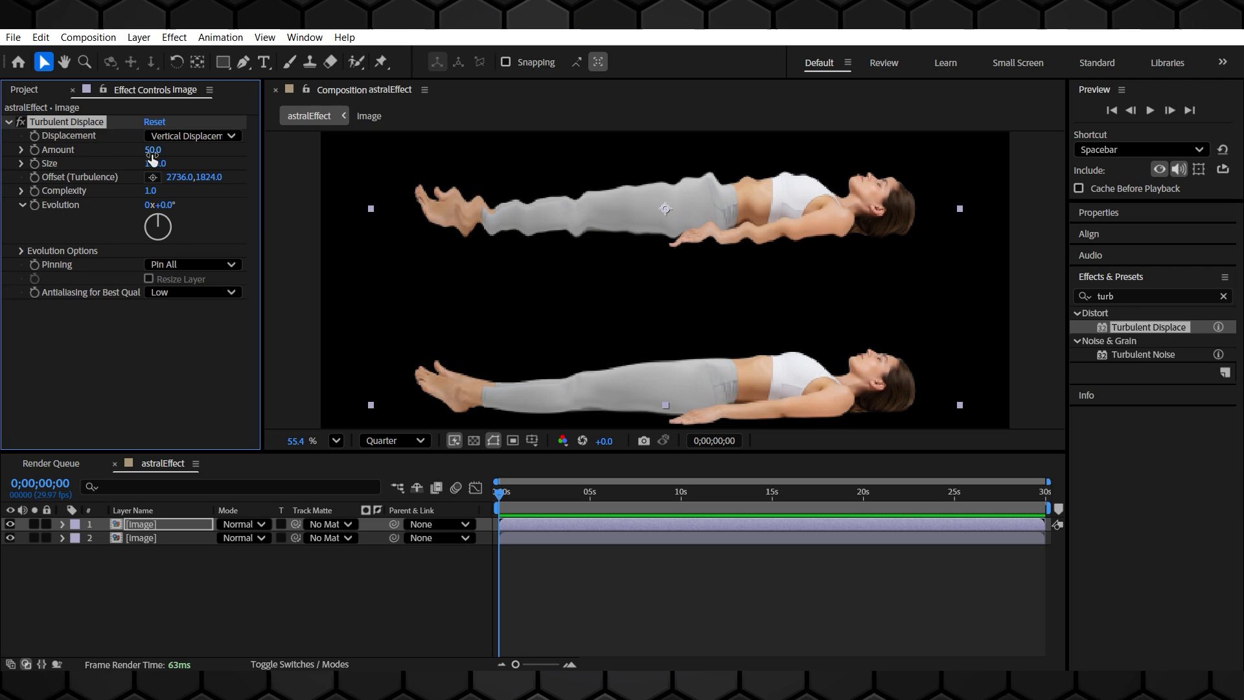
{"action": "left_click_drag", "start_coordinate": [154, 153], "coordinate": [176, 168]}
{"action": "left_click", "coordinate": [155, 149]}
{"action": "type", "text": "100"}
{"action": "key", "text": "Return"}
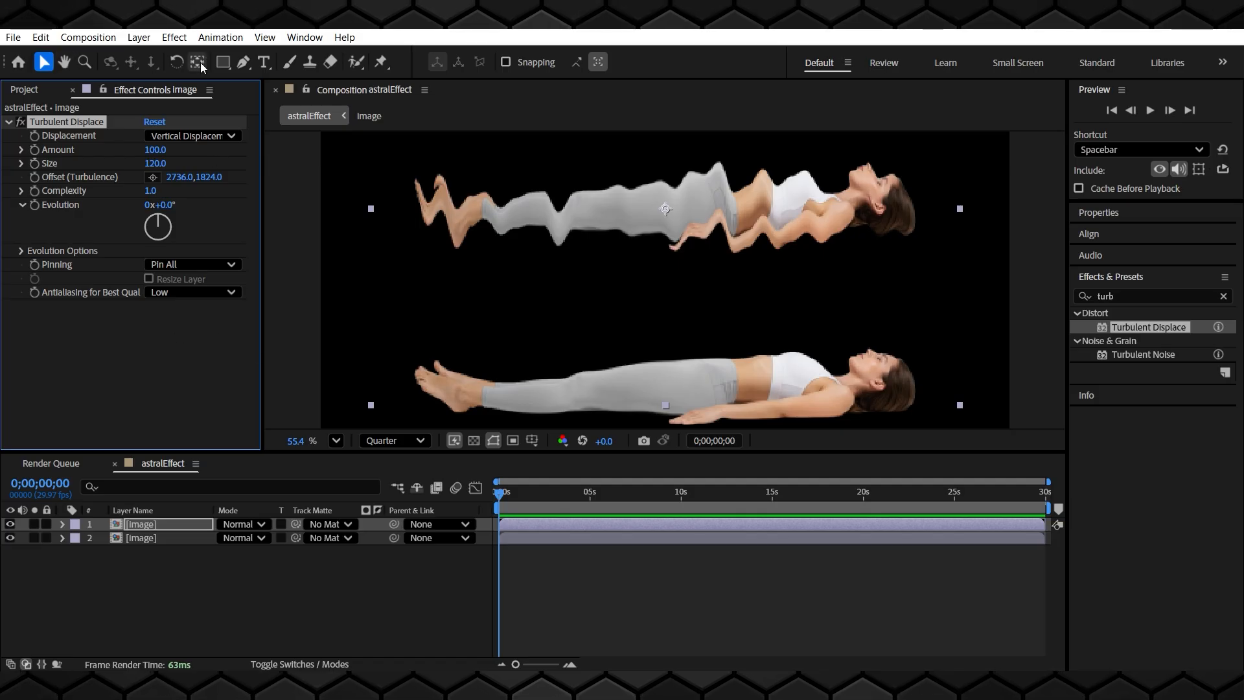
Trace a mask path with the Pen tool along the upper figure's body, temporarily disabling the displacement effect
{"action": "left_click", "coordinate": [243, 62]}
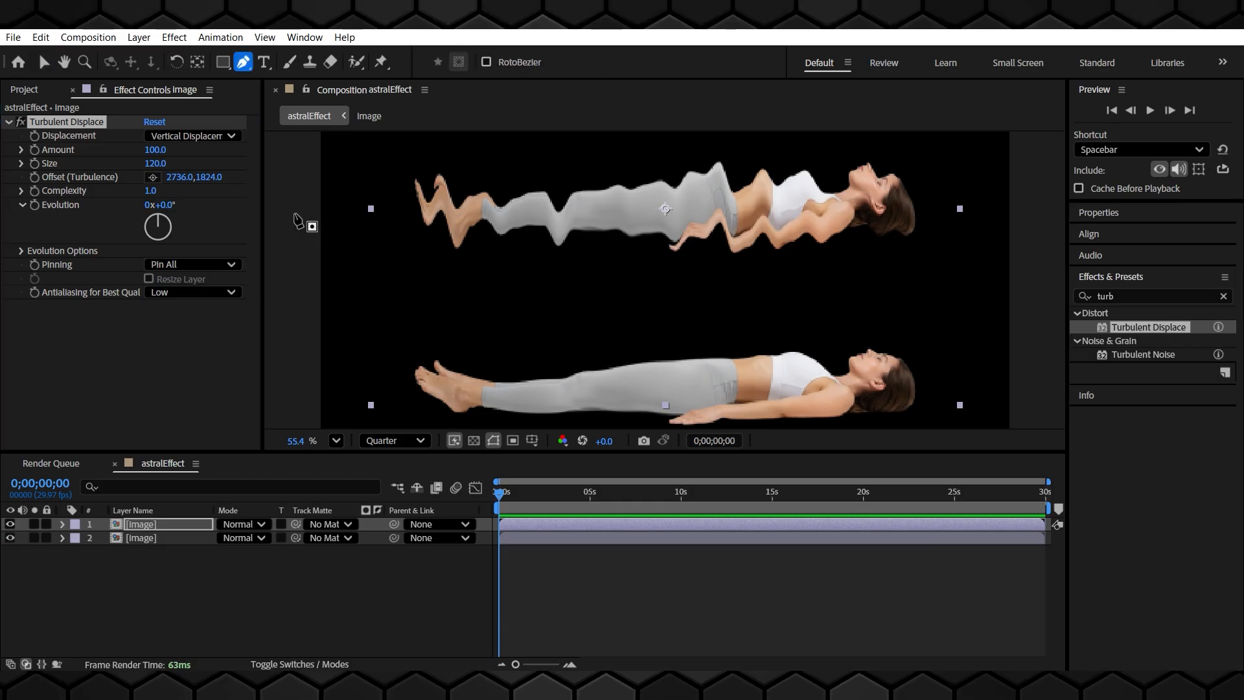
{"action": "left_click", "coordinate": [294, 213]}
{"action": "left_click", "coordinate": [385, 204]}
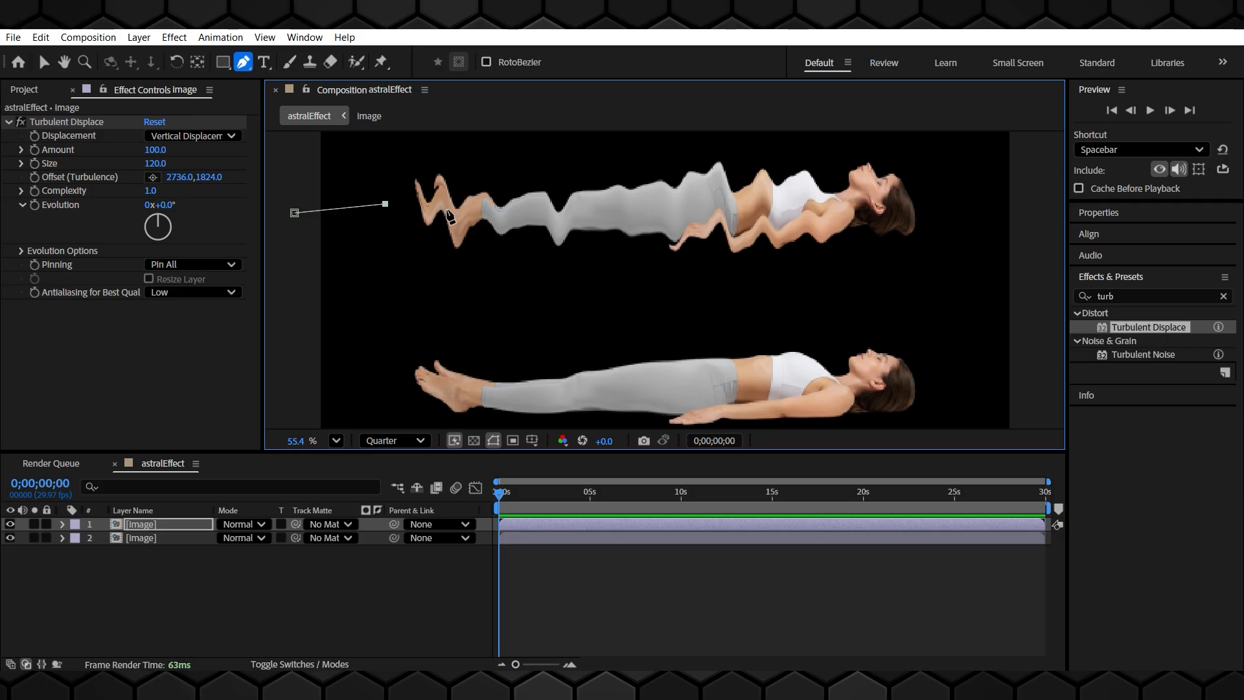
{"action": "left_click", "coordinate": [20, 121]}
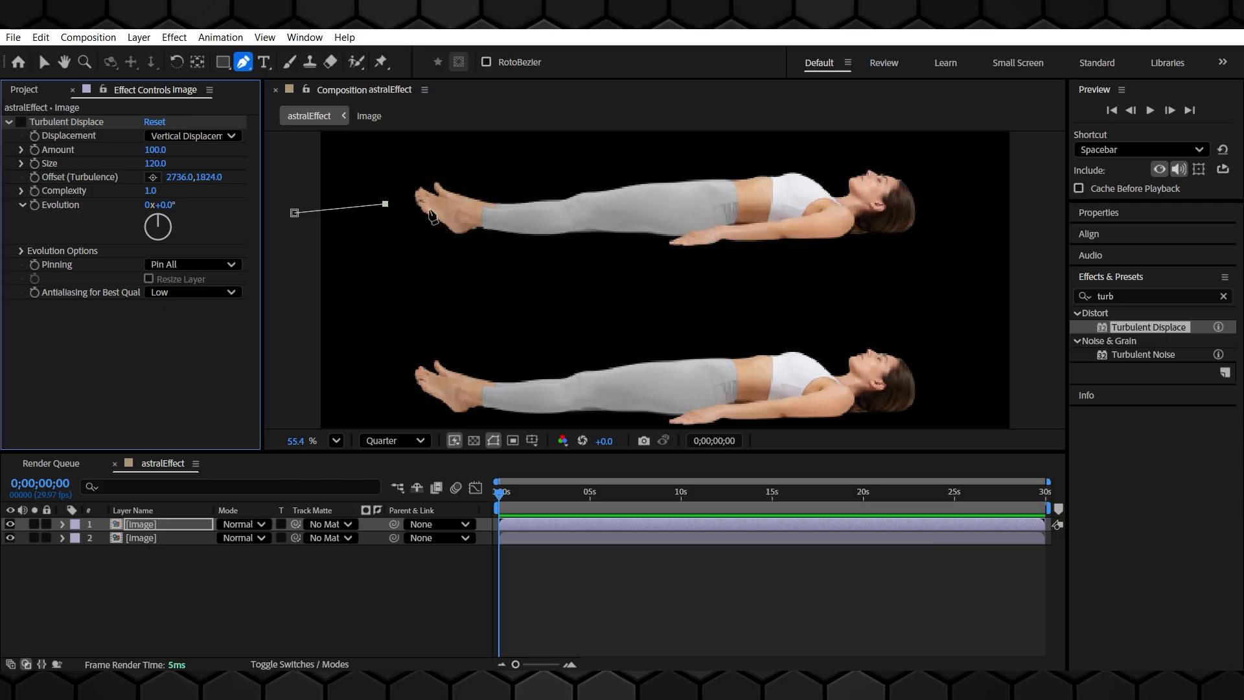
{"action": "left_click", "coordinate": [431, 210]}
{"action": "left_click", "coordinate": [524, 217]}
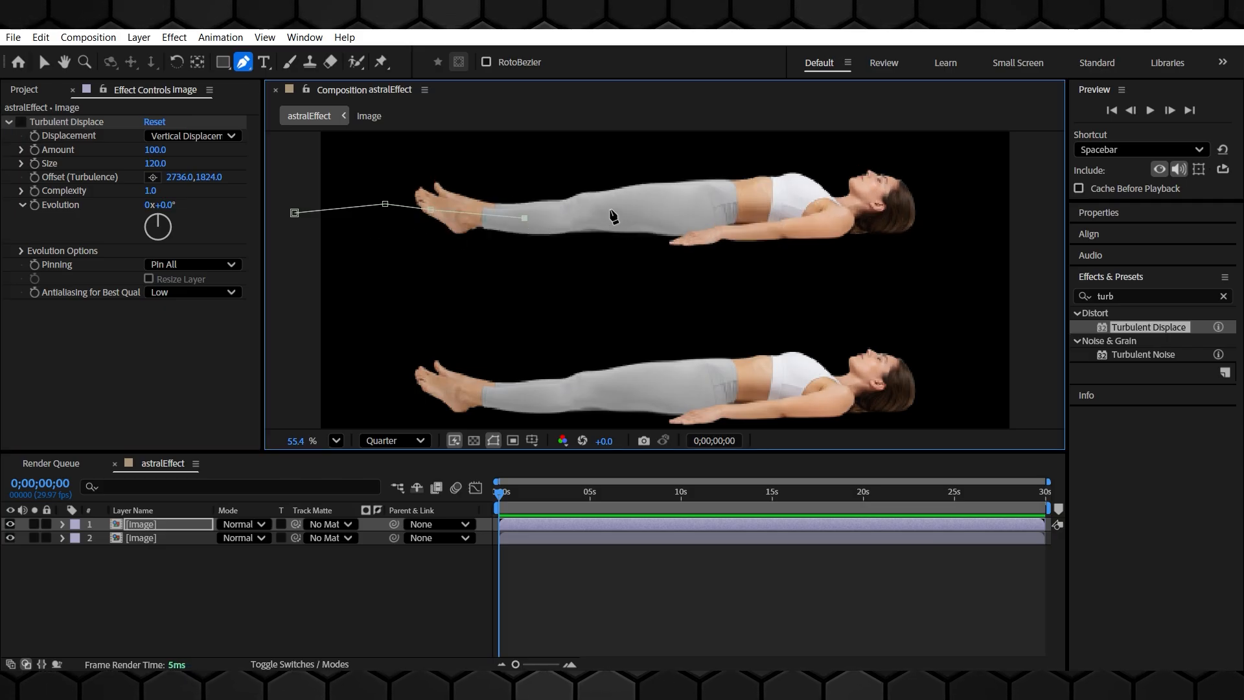
{"action": "left_click", "coordinate": [602, 204]}
{"action": "left_click", "coordinate": [789, 193]}
{"action": "left_click", "coordinate": [844, 205]}
{"action": "left_click", "coordinate": [889, 194]}
{"action": "left_click", "coordinate": [924, 198]}
{"action": "left_click", "coordinate": [1023, 221]}
{"action": "scroll", "coordinate": [1023, 223], "scroll_direction": "down", "scroll_amount": 3}
{"action": "left_click", "coordinate": [925, 421]}
{"action": "scroll", "coordinate": [647, 203], "scroll_direction": "up", "scroll_amount": 3}
{"action": "left_click", "coordinate": [21, 123]}
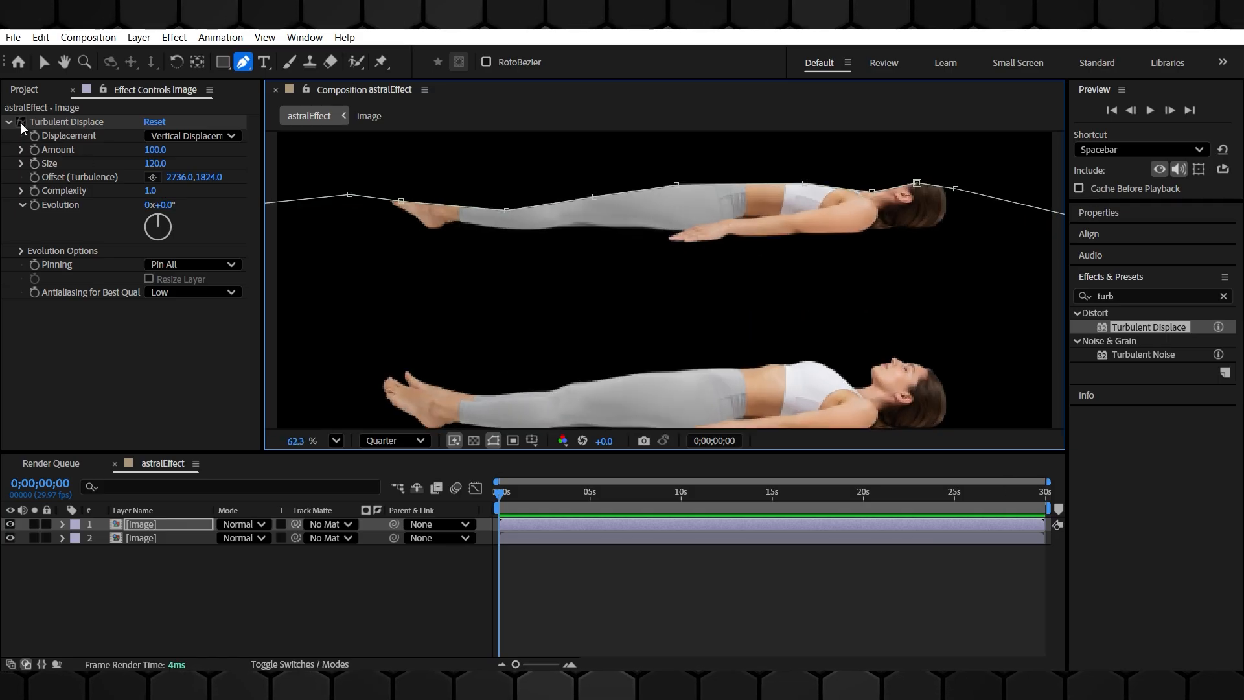
{"action": "left_click", "coordinate": [21, 123]}
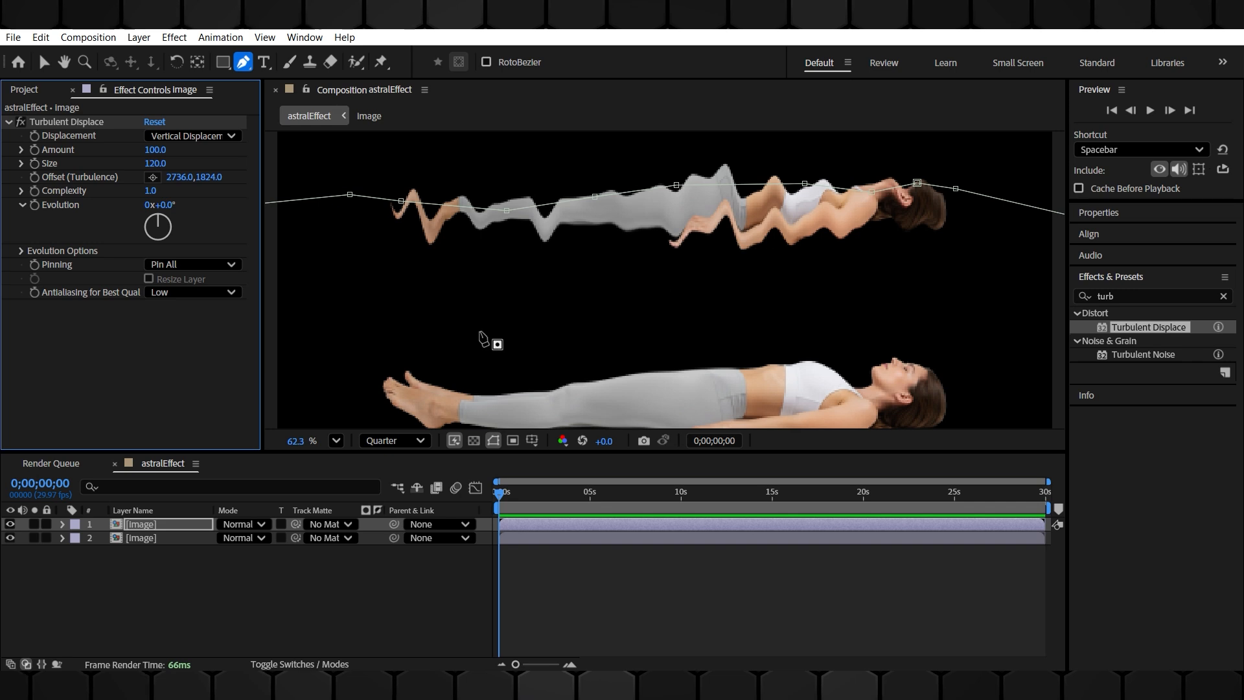
Add a compositing mask reference to Turbulent Displace and set Mask Reference 1 to Mask 1
{"action": "left_click", "coordinate": [62, 525]}
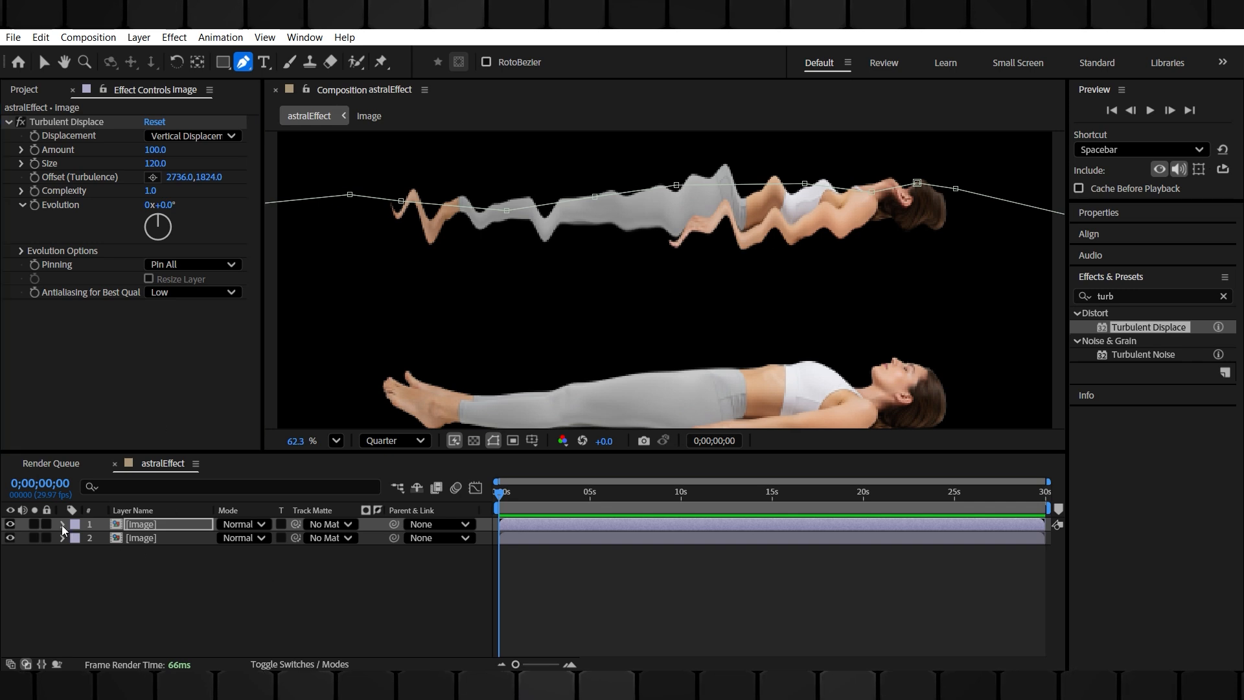
{"action": "left_click", "coordinate": [75, 553]}
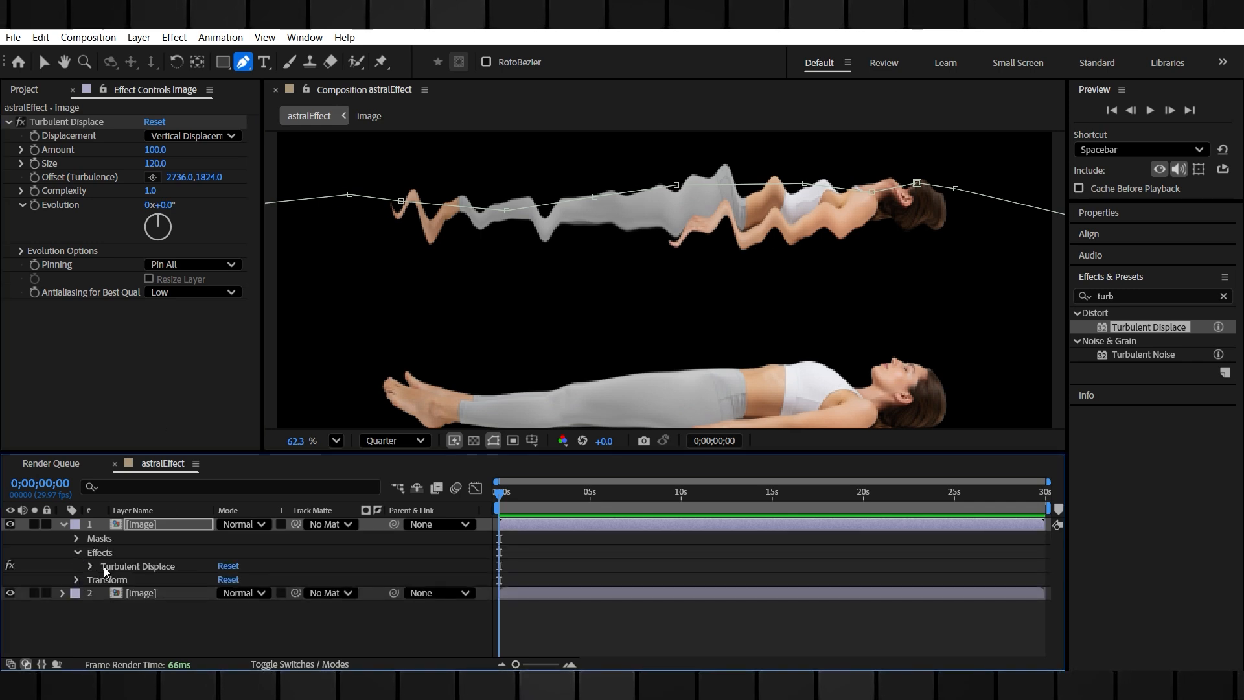
{"action": "left_click", "coordinate": [91, 566]}
{"action": "scroll", "coordinate": [78, 609], "scroll_direction": "down", "scroll_amount": 3}
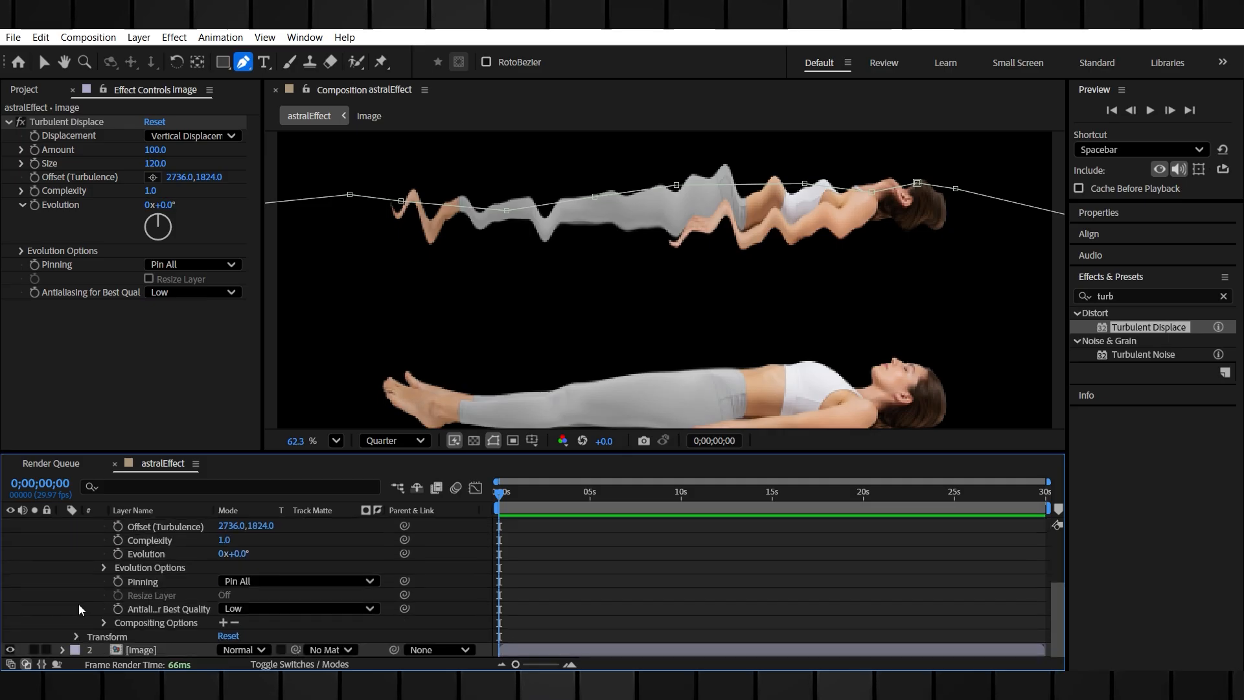
{"action": "left_click", "coordinate": [221, 622]}
{"action": "left_click", "coordinate": [277, 638]}
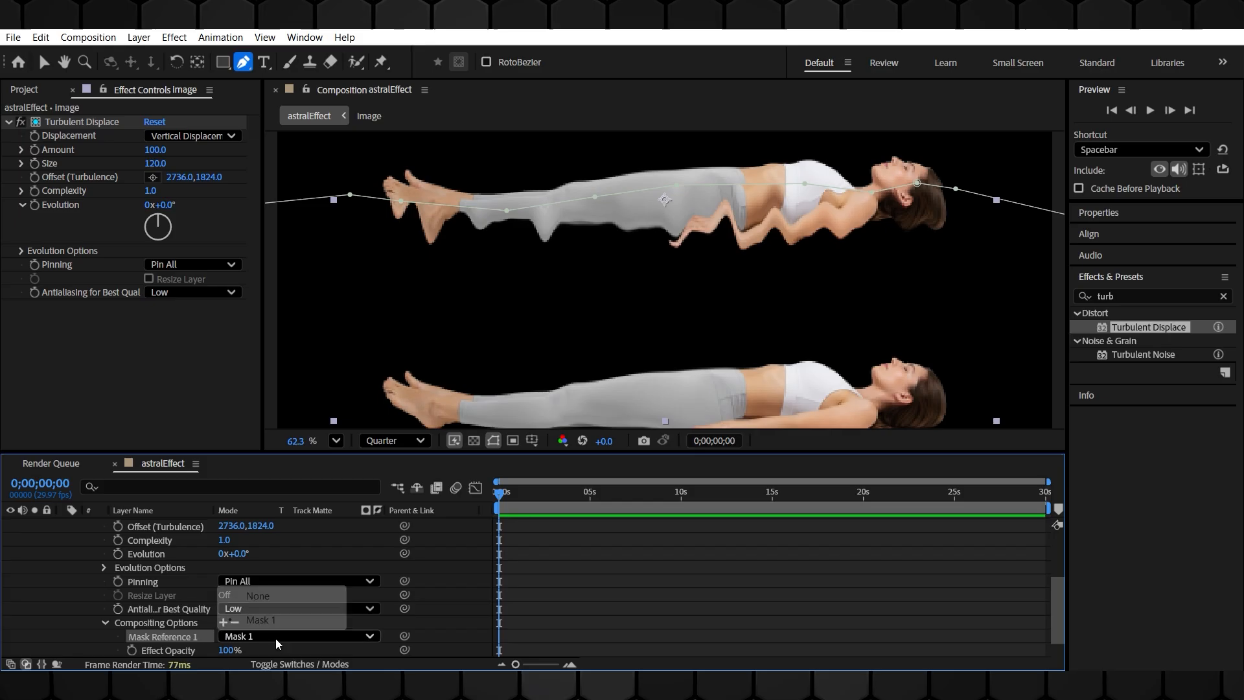
{"action": "left_click", "coordinate": [269, 621]}
{"action": "scroll", "coordinate": [71, 569], "scroll_direction": "up", "scroll_amount": 3}
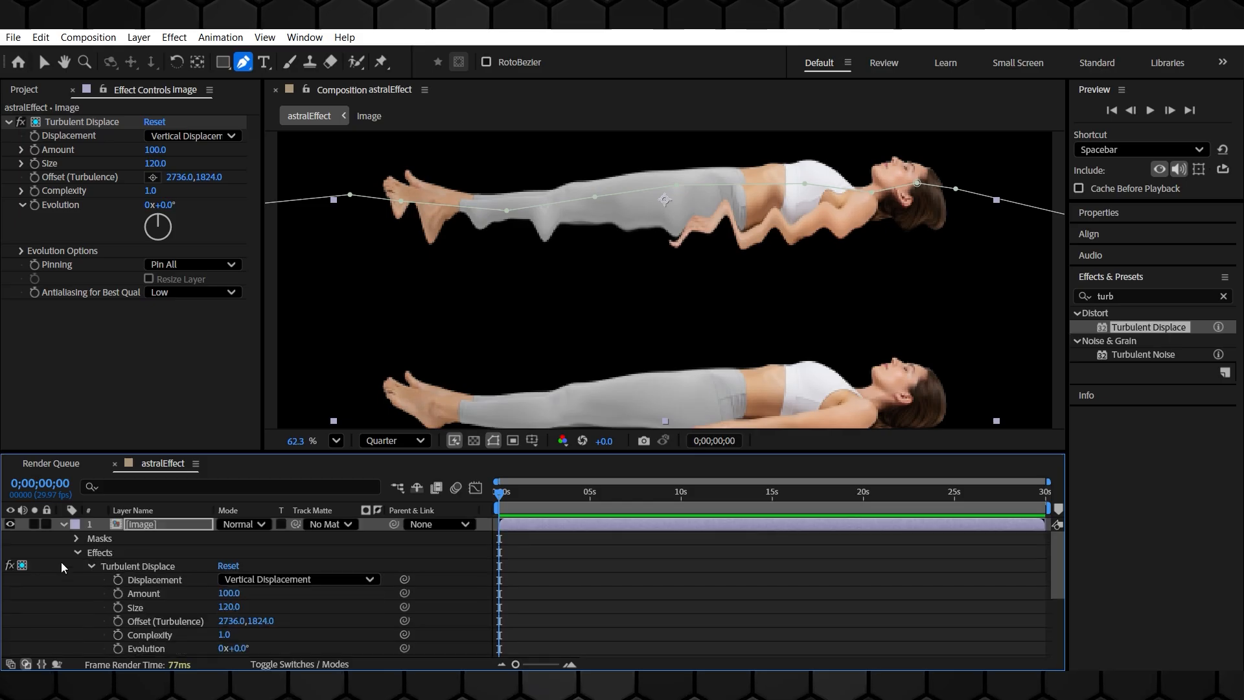
{"action": "left_click", "coordinate": [76, 552]}
{"action": "left_click", "coordinate": [62, 524]}
{"action": "key", "text": "v"}
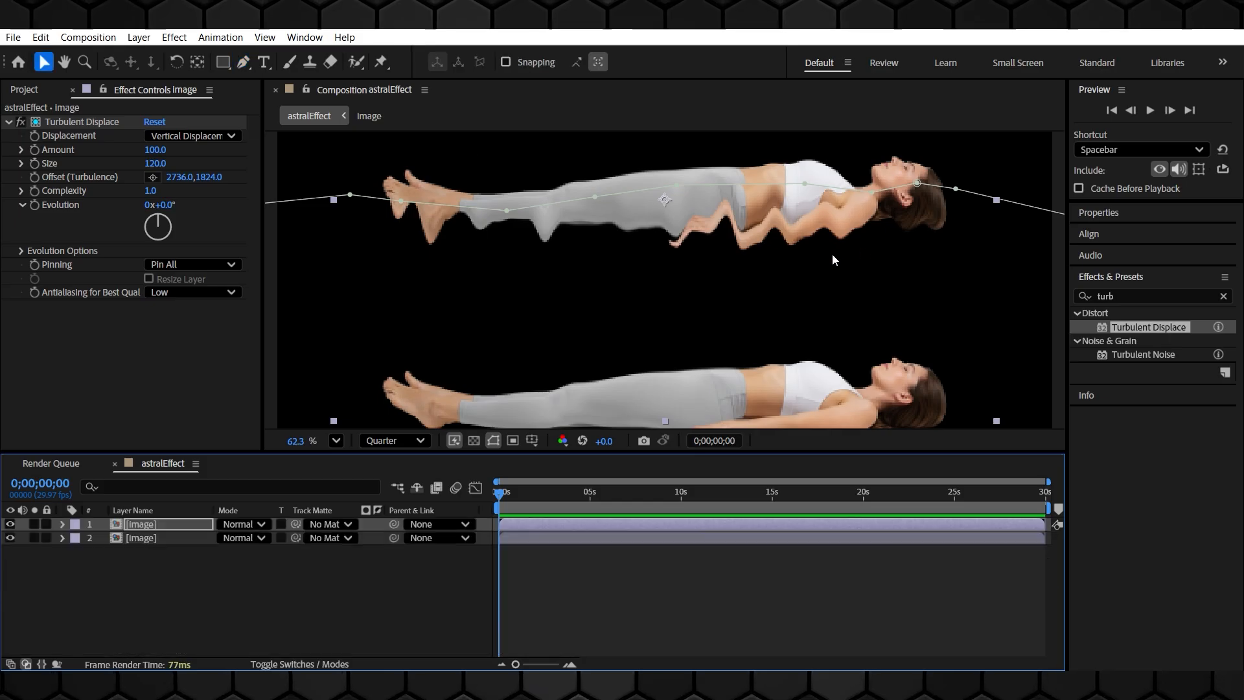
{"action": "left_click", "coordinate": [917, 184]}
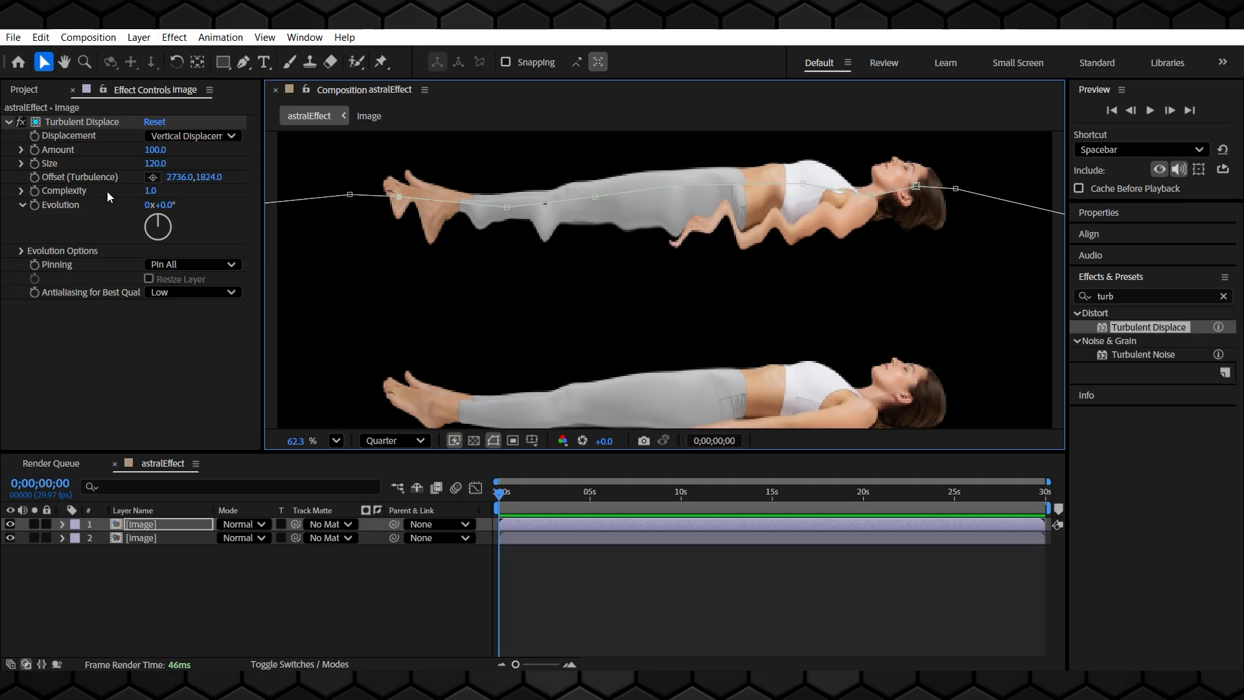
Search the effects for Directional Blur and apply it to the top image layer
{"action": "double_click", "coordinate": [1141, 296]}
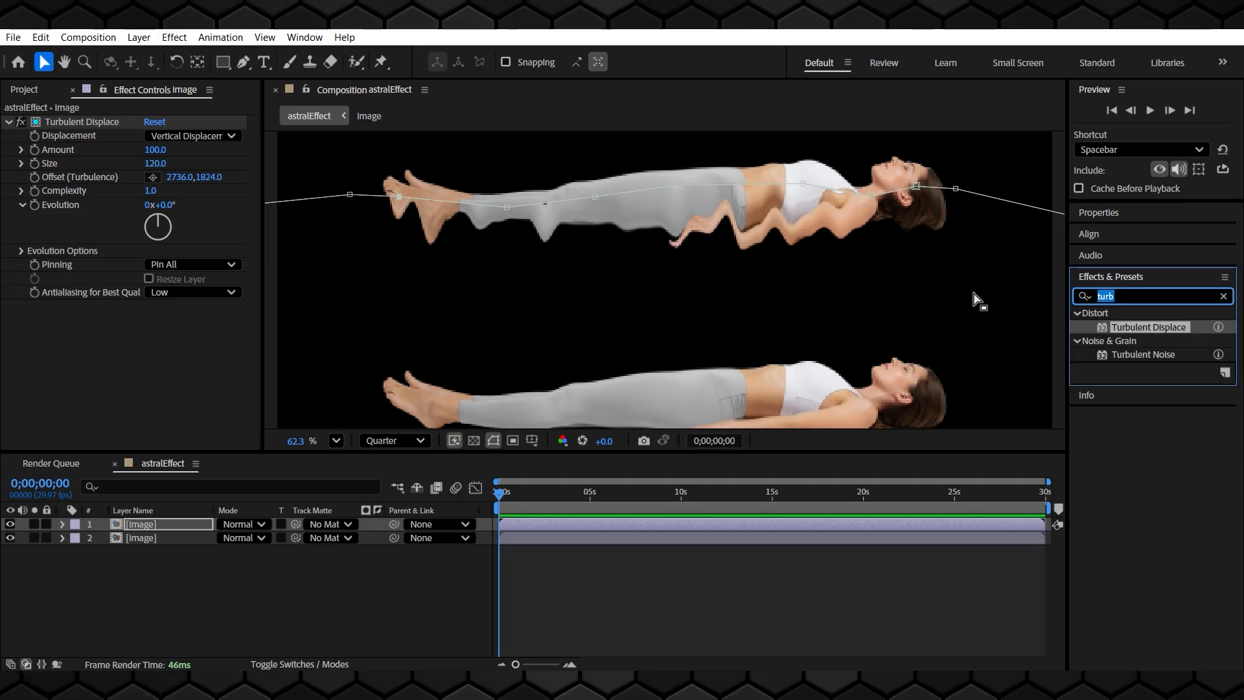
{"action": "type", "text": "di"}
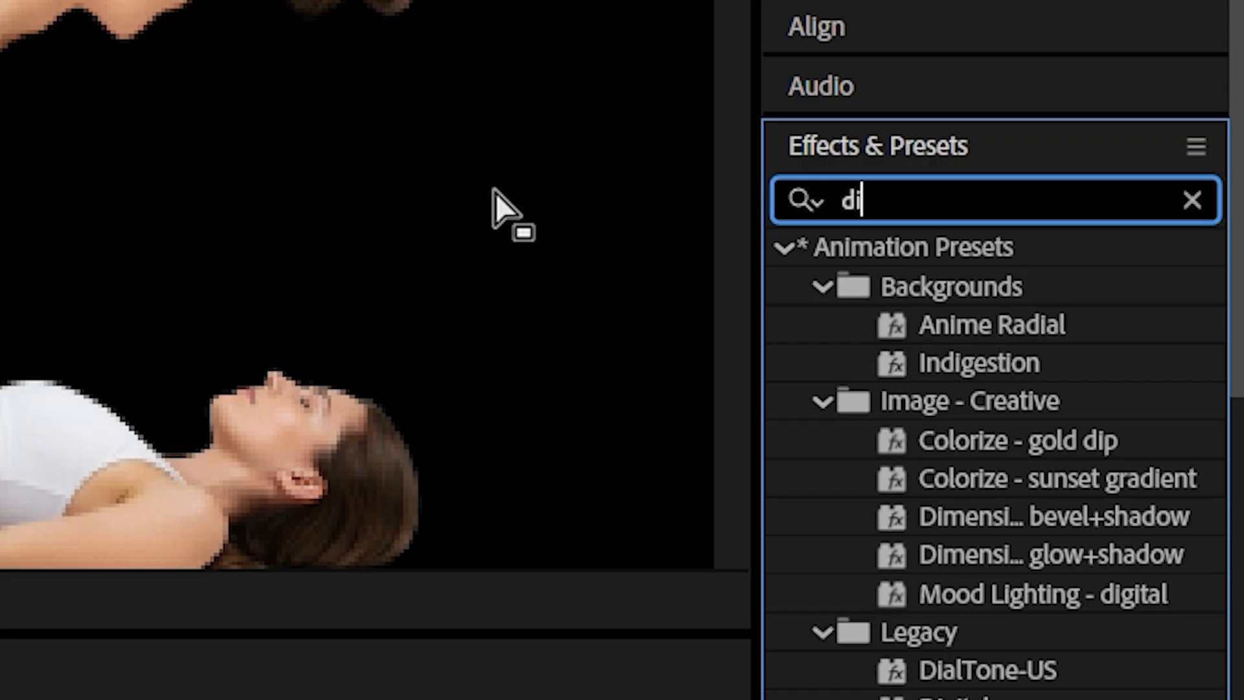
{"action": "type", "text": "rec"}
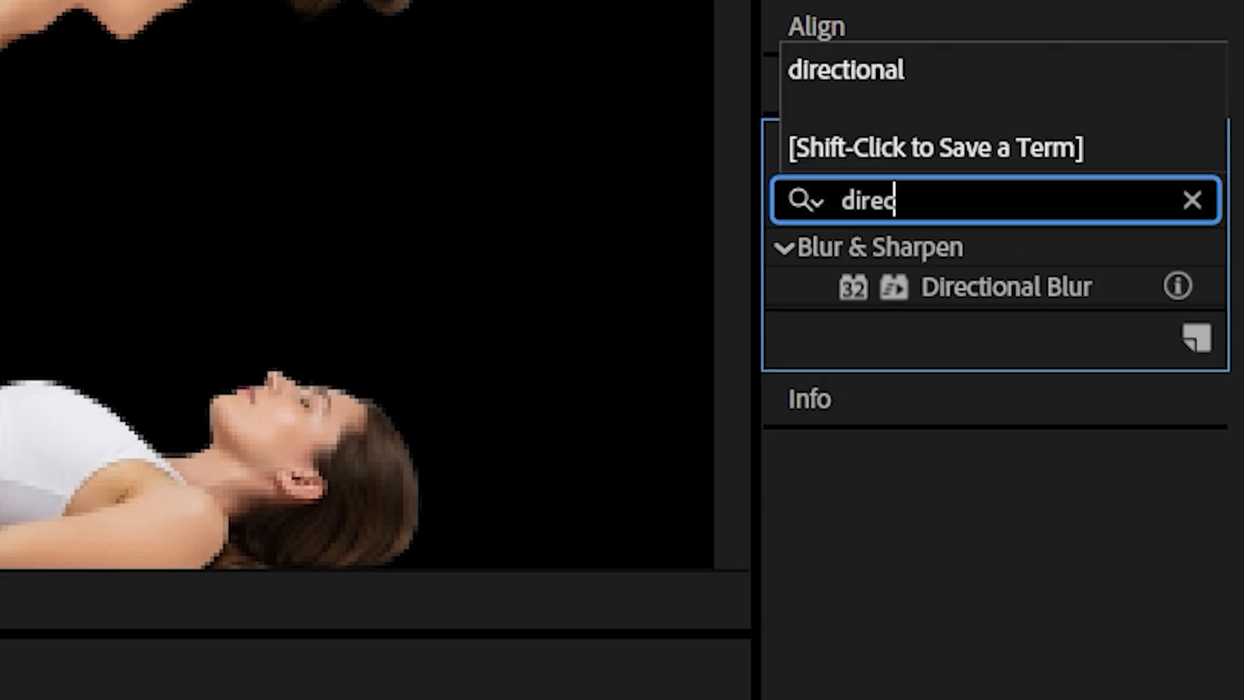
{"action": "double_click", "coordinate": [1009, 287]}
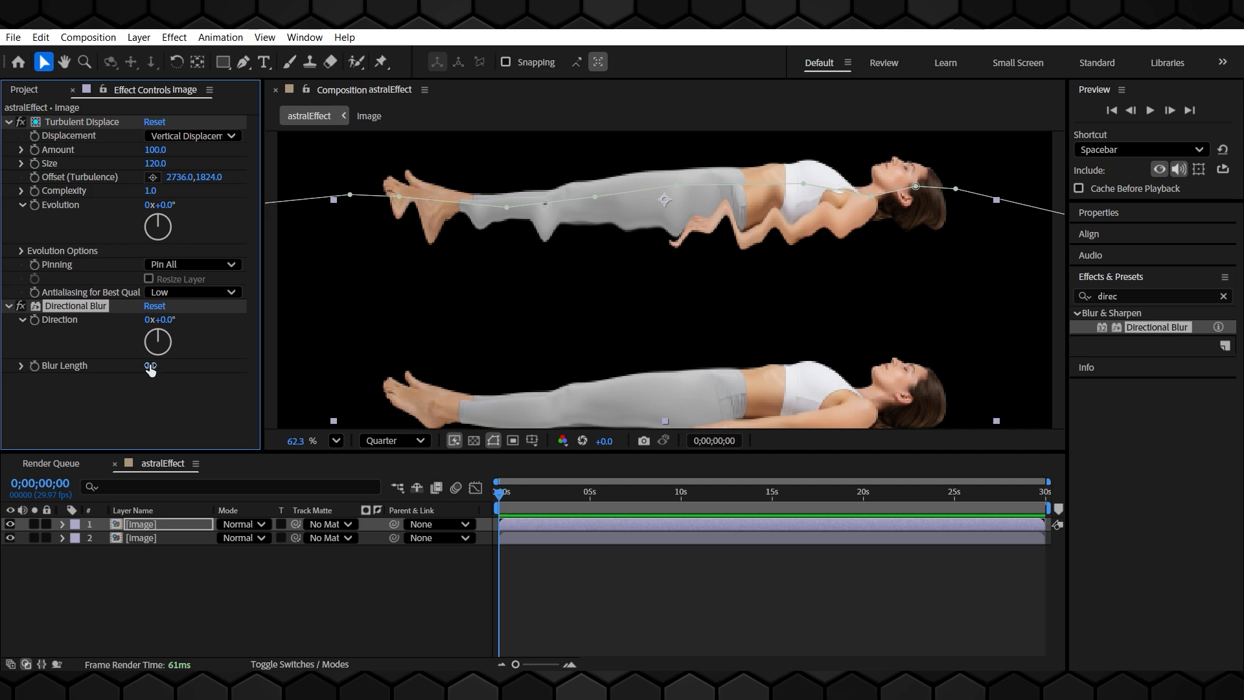
Set the Directional Blur length to 231.8 and expand the top layer's properties
{"action": "left_click_drag", "start_coordinate": [150, 369], "coordinate": [170, 374]}
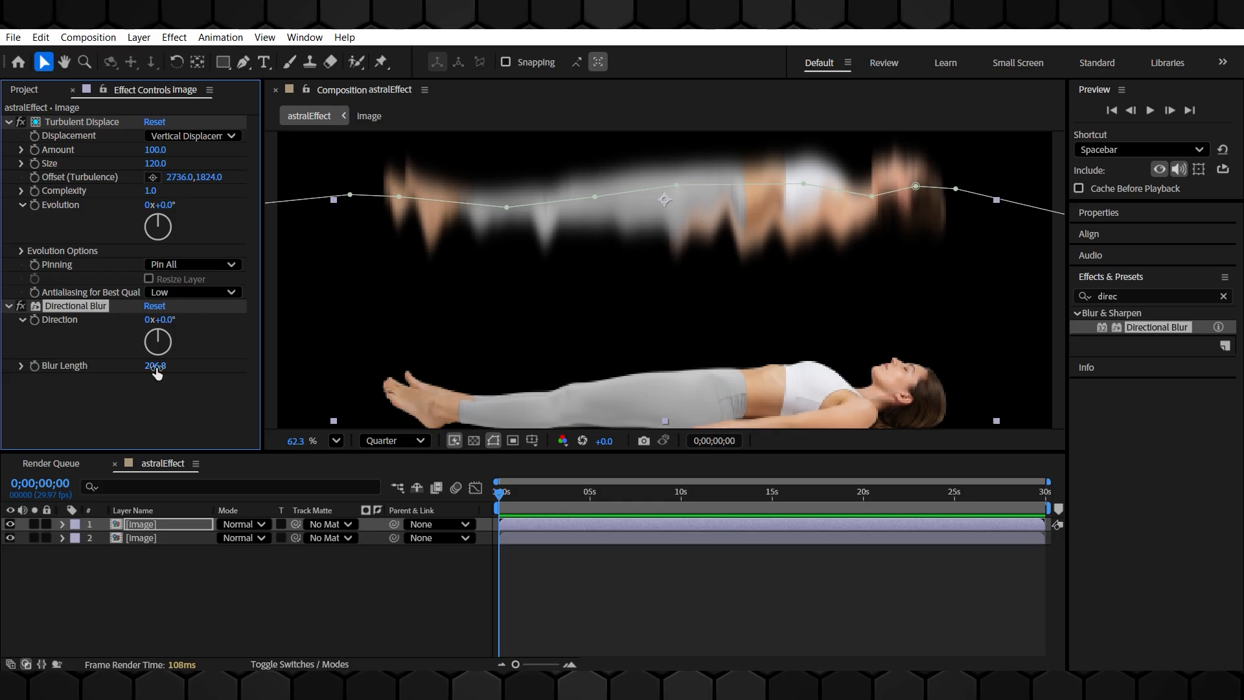
{"action": "left_click_drag", "start_coordinate": [156, 371], "coordinate": [162, 371]}
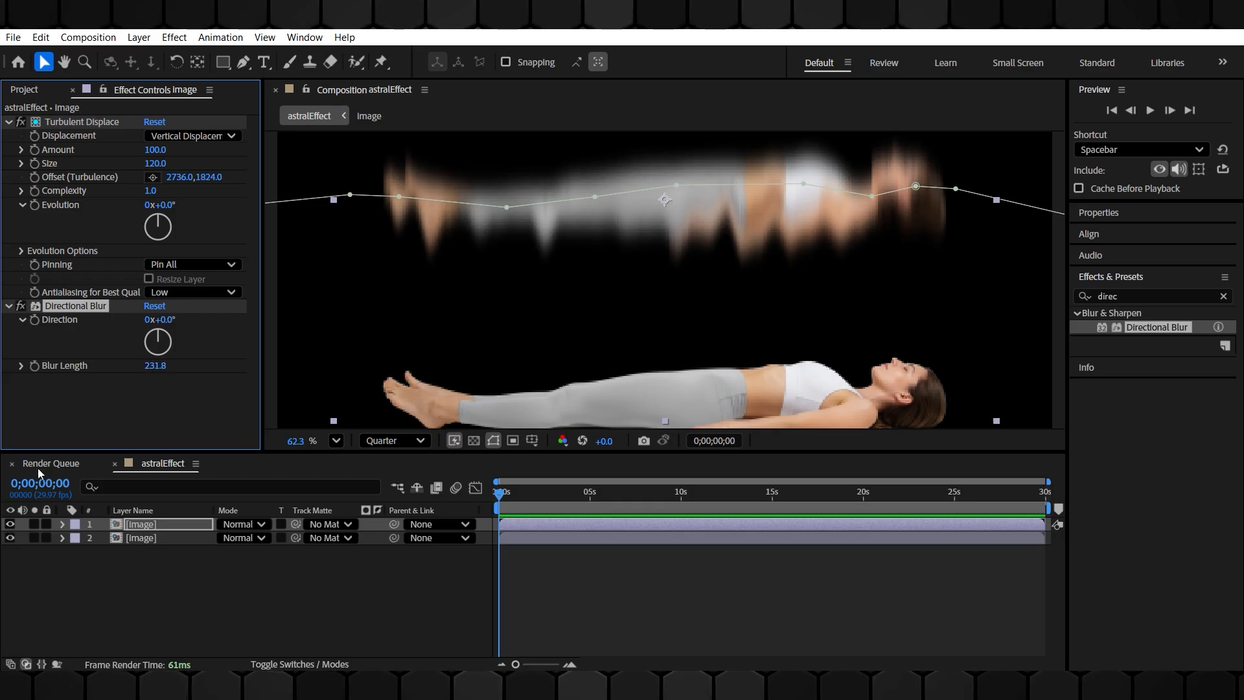
{"action": "left_click", "coordinate": [63, 524]}
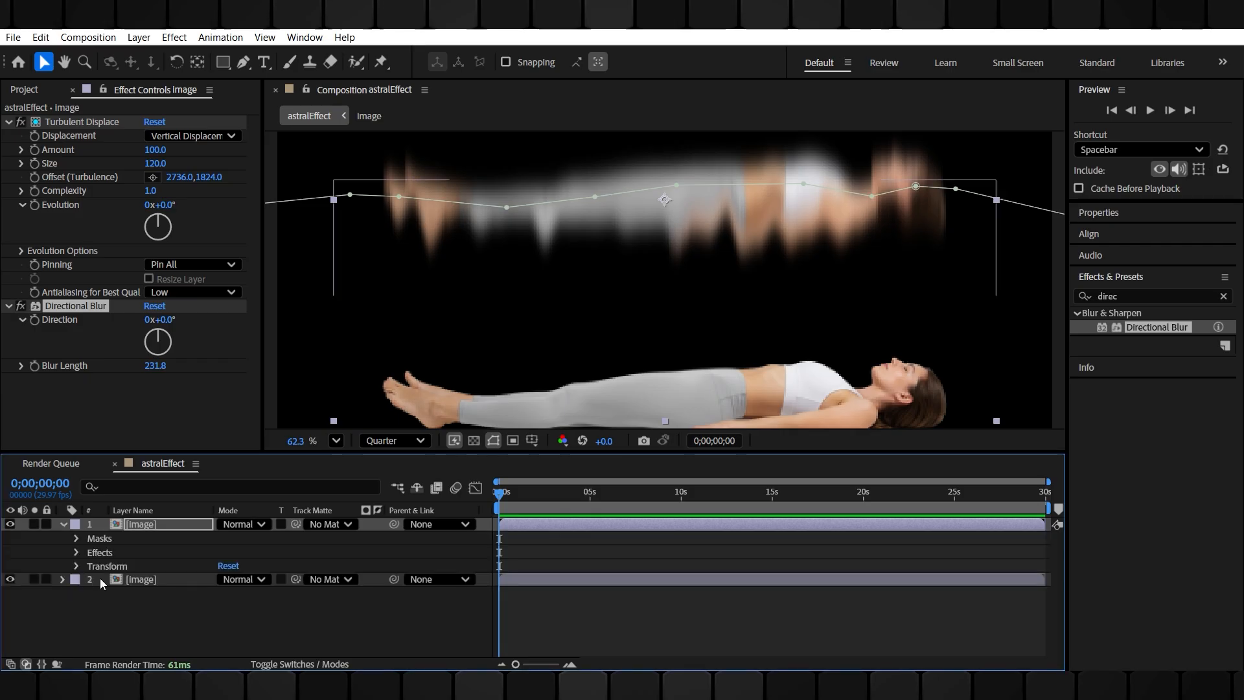
Add a compositing mask reference to Directional Blur on the top layer and set it to Mask 1
{"action": "left_click", "coordinate": [78, 553]}
{"action": "scroll", "coordinate": [42, 612], "scroll_direction": "down", "scroll_amount": 5}
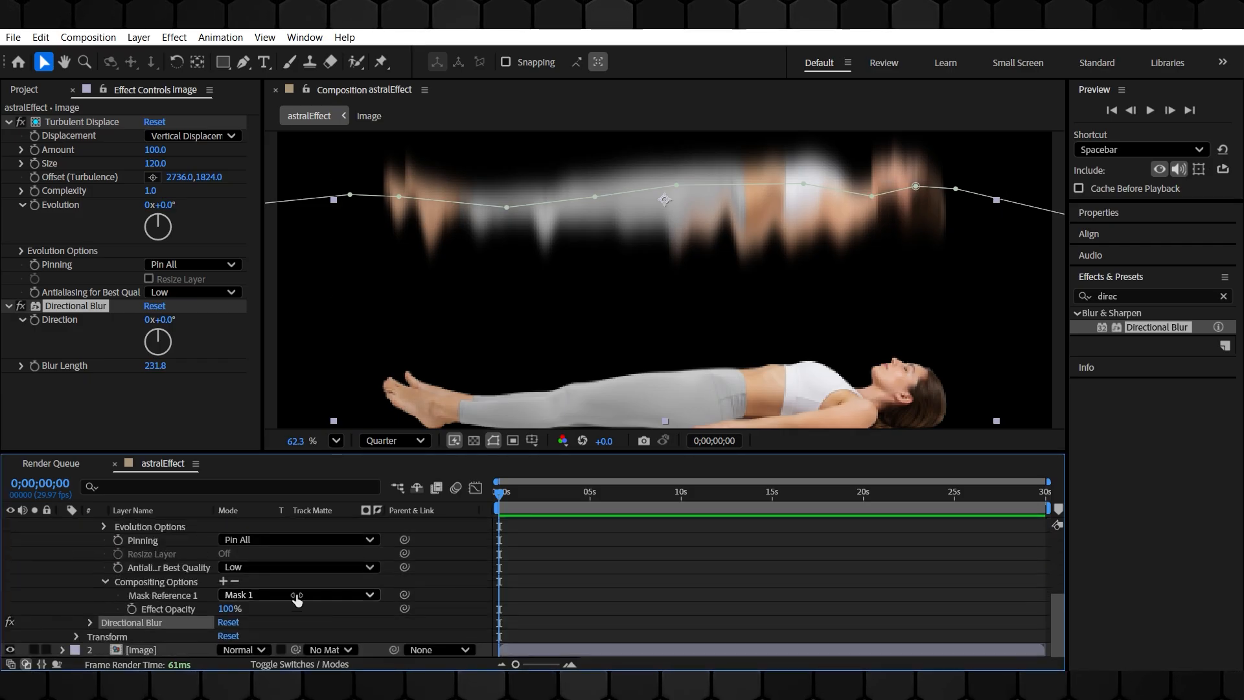
{"action": "left_click", "coordinate": [83, 623]}
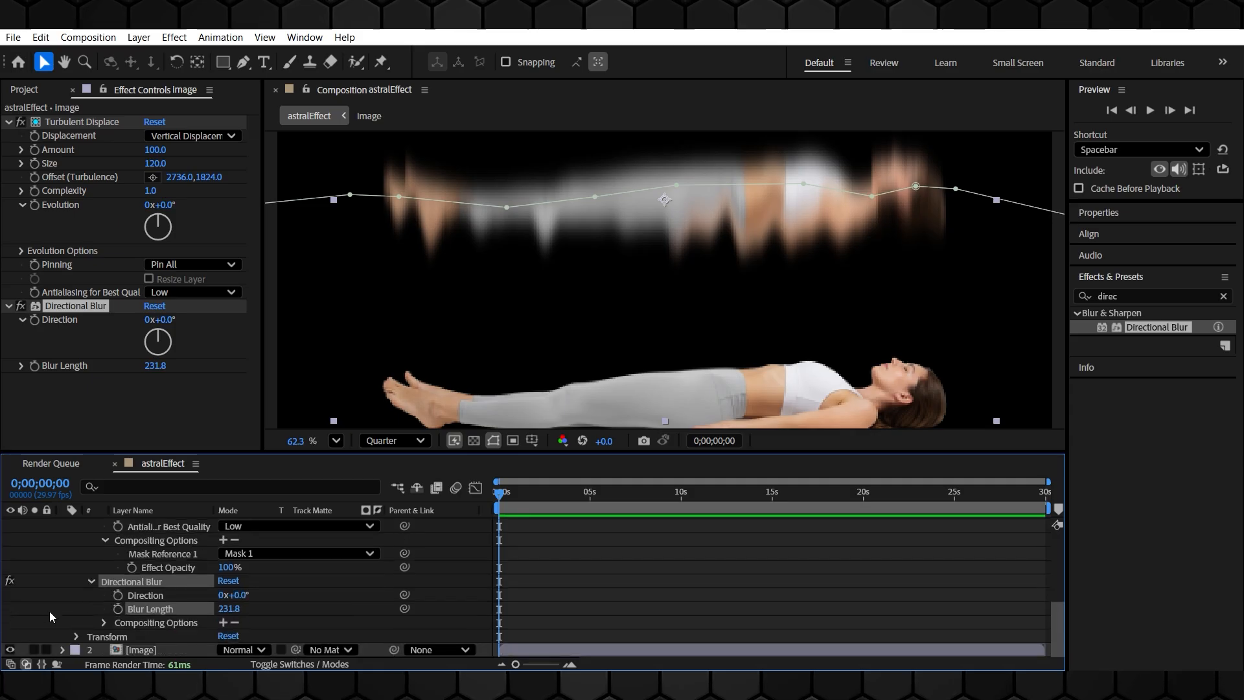
{"action": "left_click", "coordinate": [223, 623]}
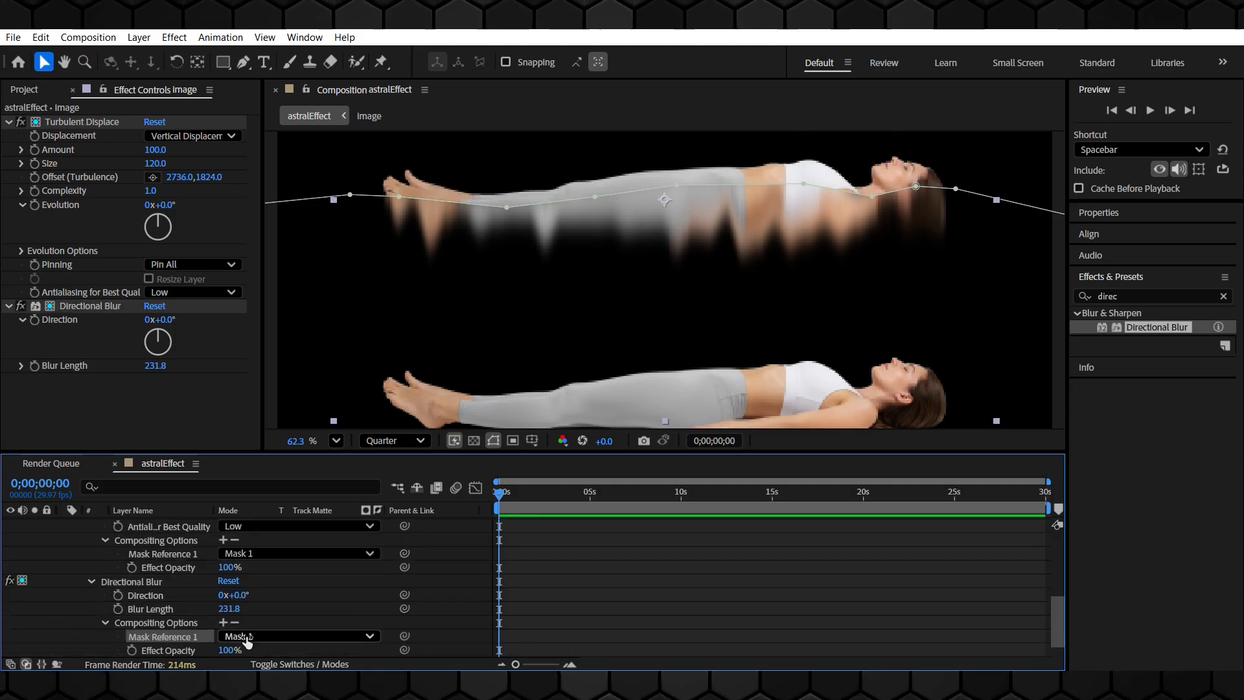
{"action": "scroll", "coordinate": [60, 566], "scroll_direction": "up", "scroll_amount": 5}
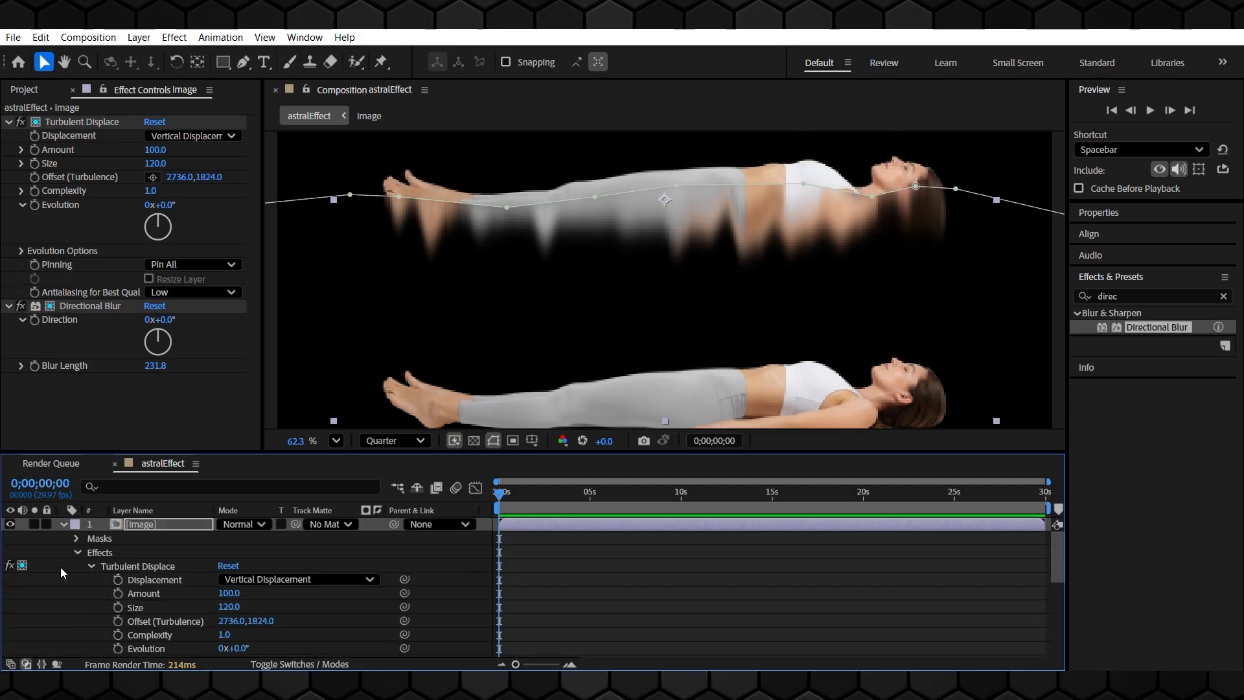
{"action": "left_click", "coordinate": [62, 524]}
Increase the Directional Blur length to 900
{"action": "left_click", "coordinate": [185, 581]}
{"action": "left_click_drag", "start_coordinate": [153, 368], "coordinate": [994, 389]}
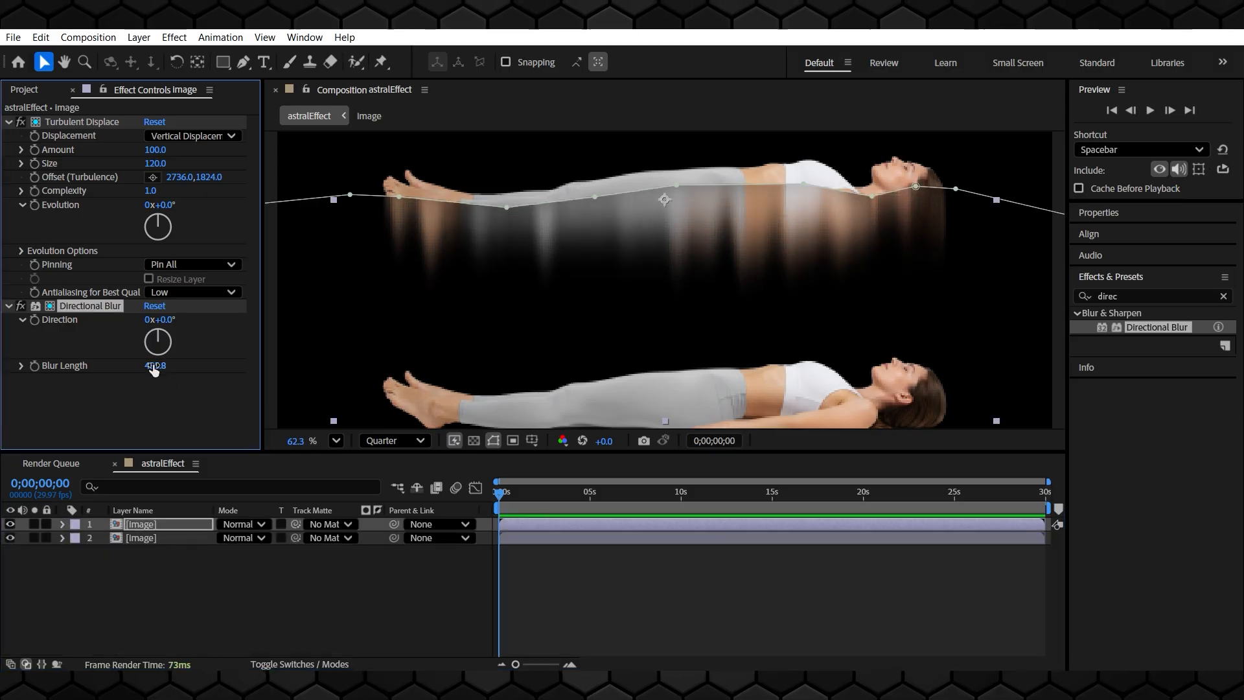
{"action": "left_click_drag", "start_coordinate": [150, 367], "coordinate": [907, 389]}
{"action": "left_click_drag", "start_coordinate": [158, 367], "coordinate": [1224, 408]}
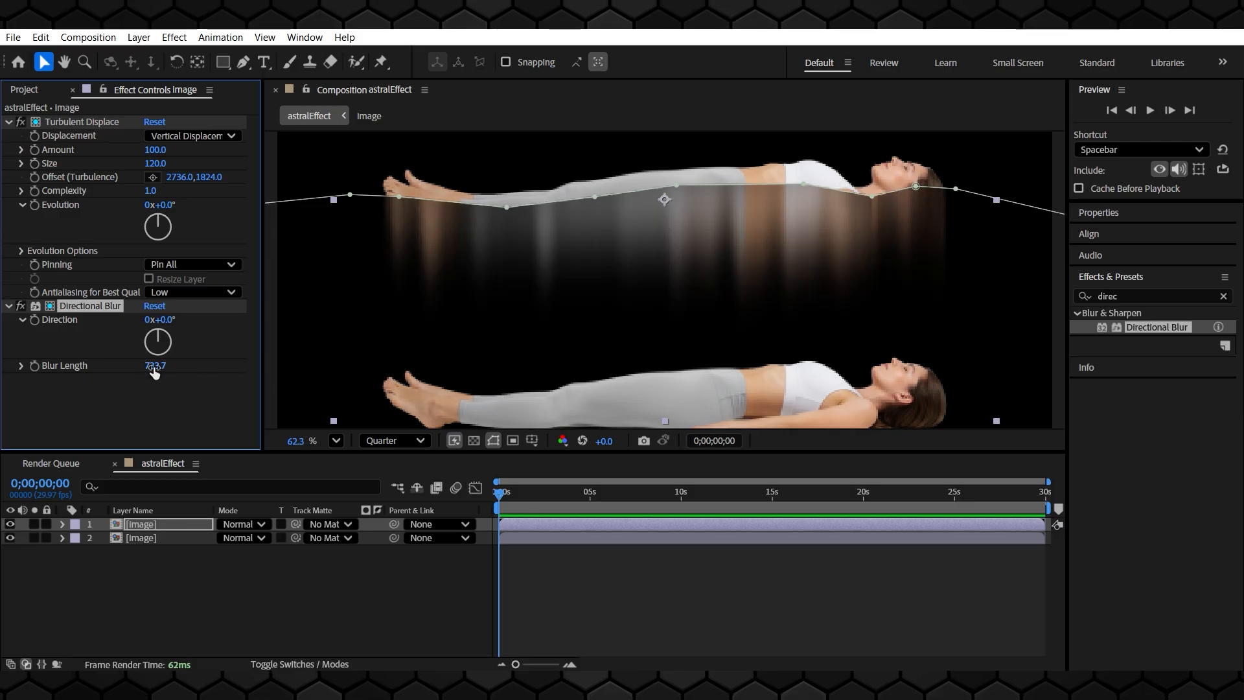
{"action": "left_click_drag", "start_coordinate": [154, 368], "coordinate": [384, 407]}
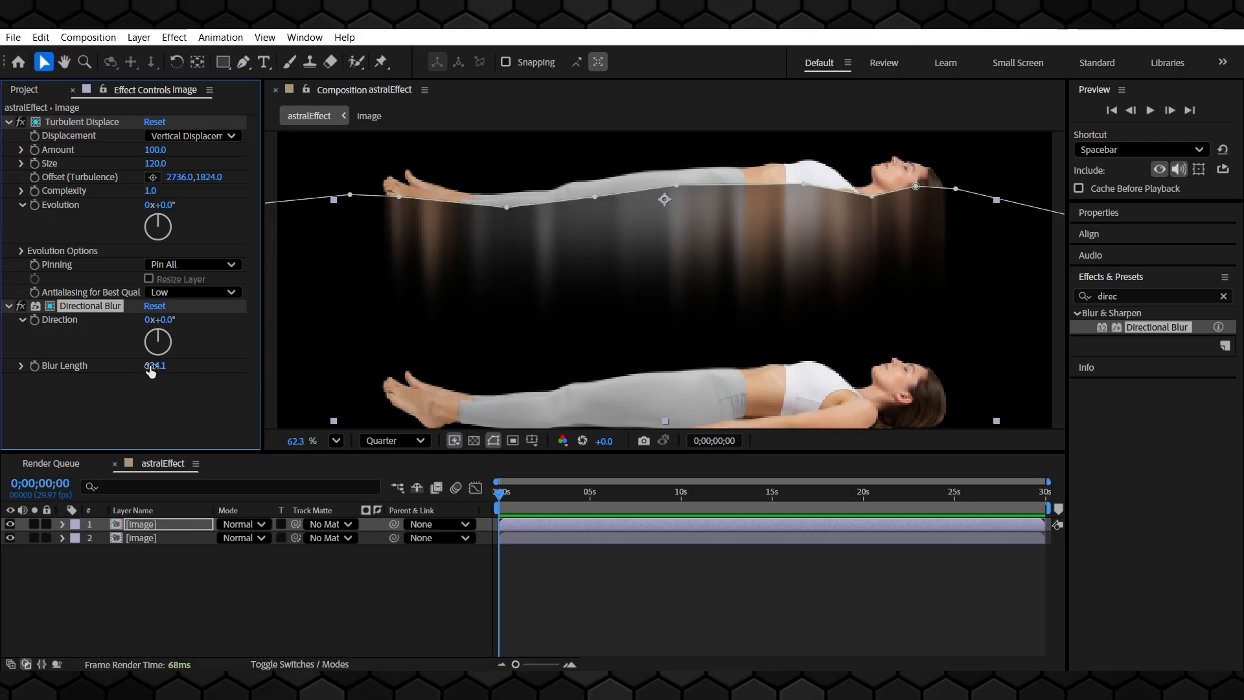
{"action": "type", "text": "9200"}
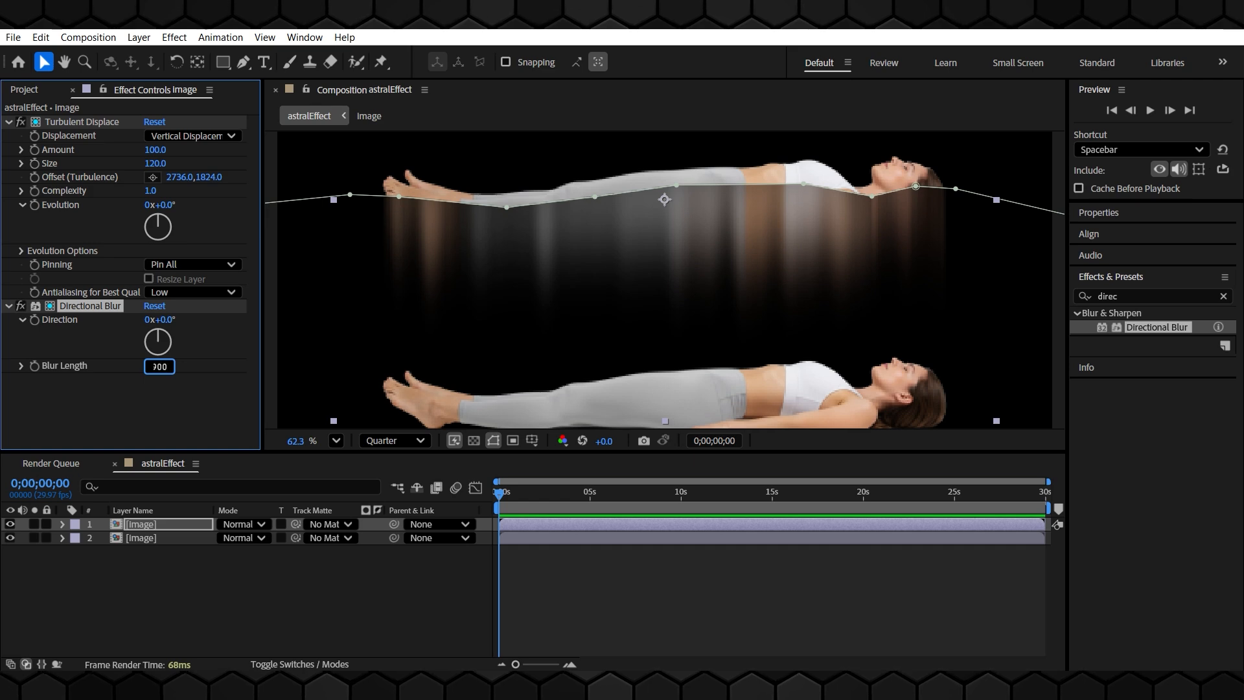
{"action": "key", "text": "Return"}
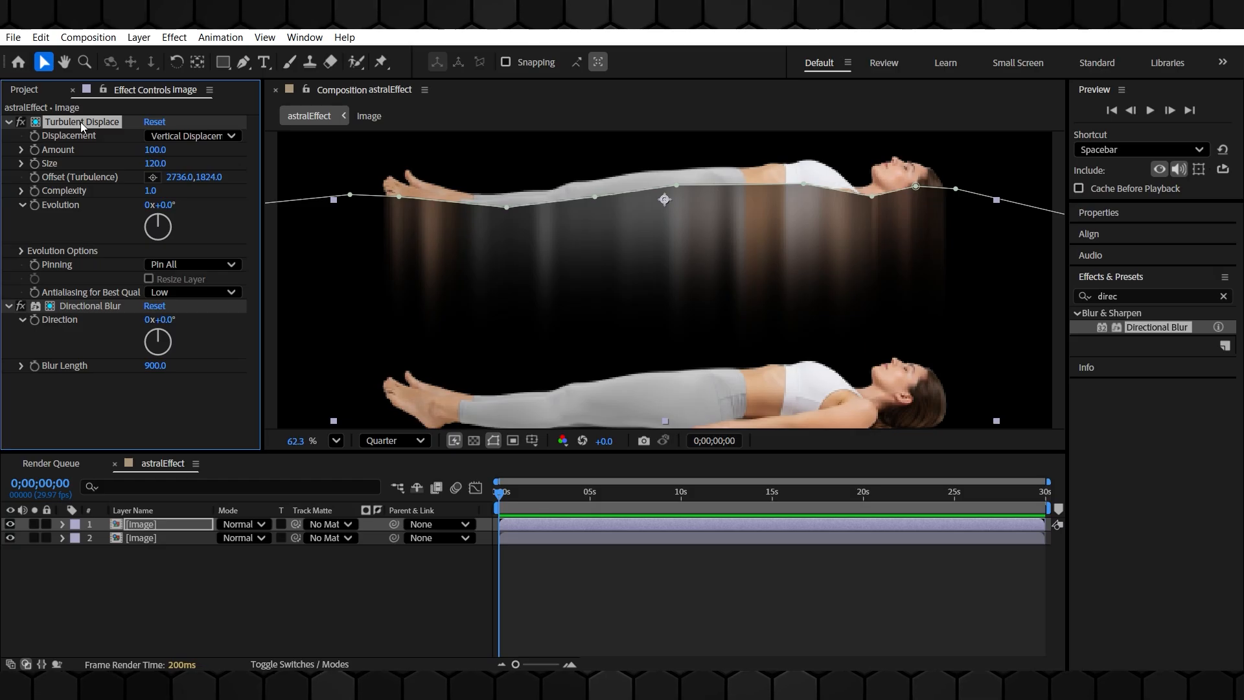
Duplicate Turbulent Displace and set the copy's displacement to Turbulent with size 43 and amount 19
{"action": "key", "text": "ctrl+d"}
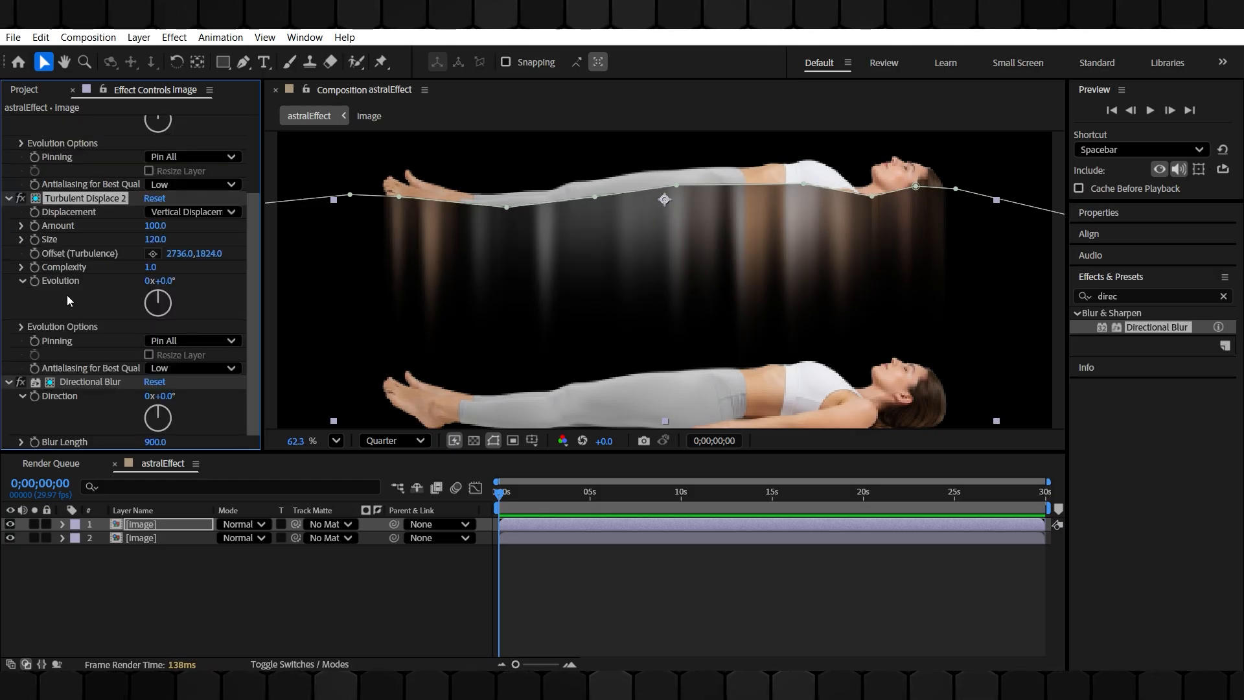
{"action": "left_click", "coordinate": [216, 214]}
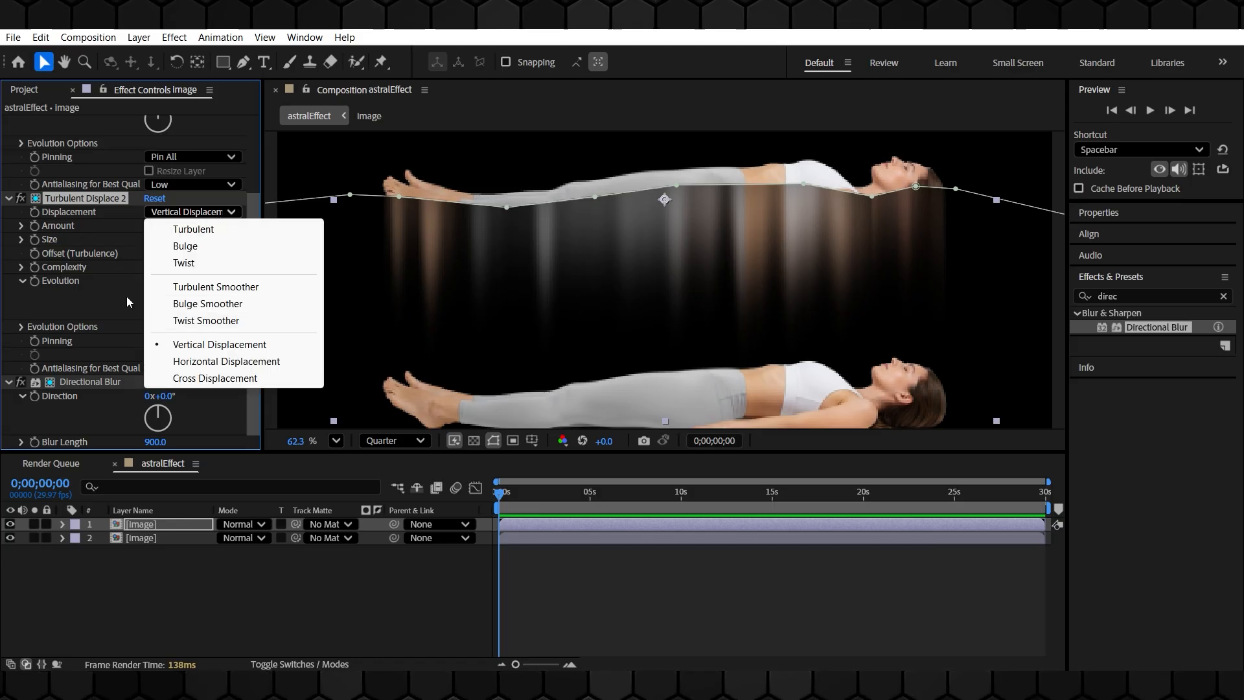
{"action": "left_click", "coordinate": [220, 231]}
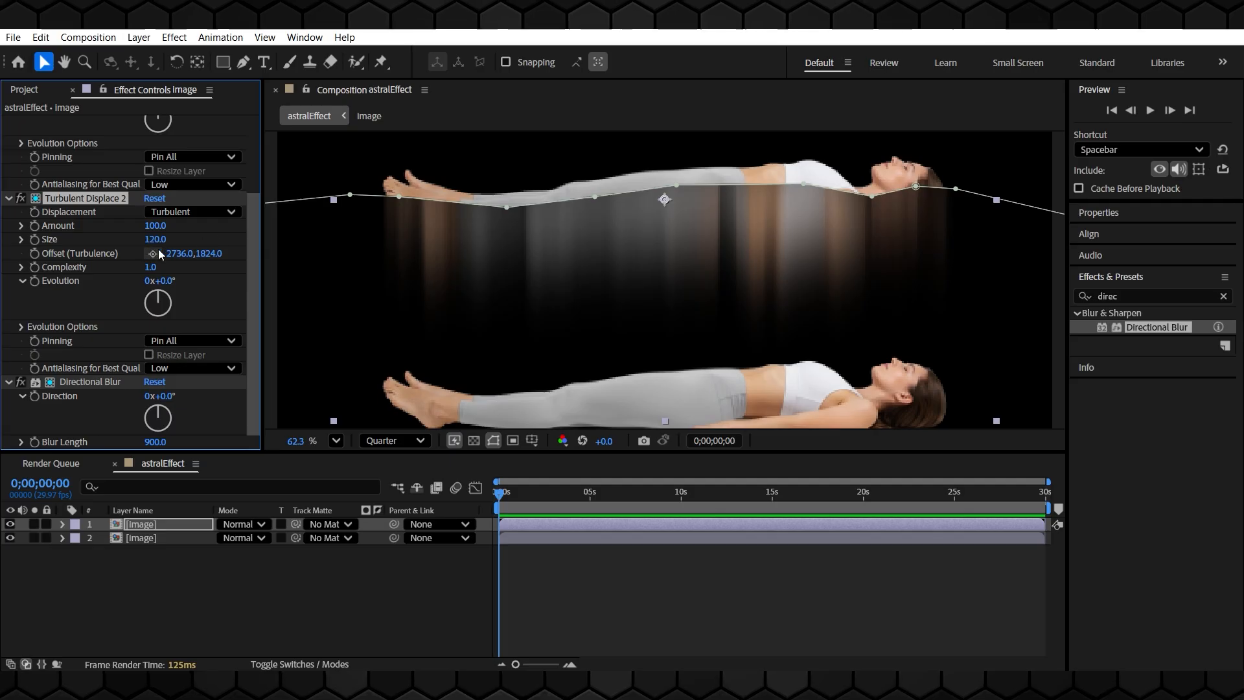
{"action": "mouse_move", "coordinate": [160, 228]}
{"action": "left_mouse_down"}
{"action": "mouse_move", "coordinate": [268, 227]}
{"action": "mouse_move", "coordinate": [83, 240]}
{"action": "mouse_move", "coordinate": [95, 239]}
{"action": "mouse_move", "coordinate": [67, 226]}
{"action": "left_mouse_up"}
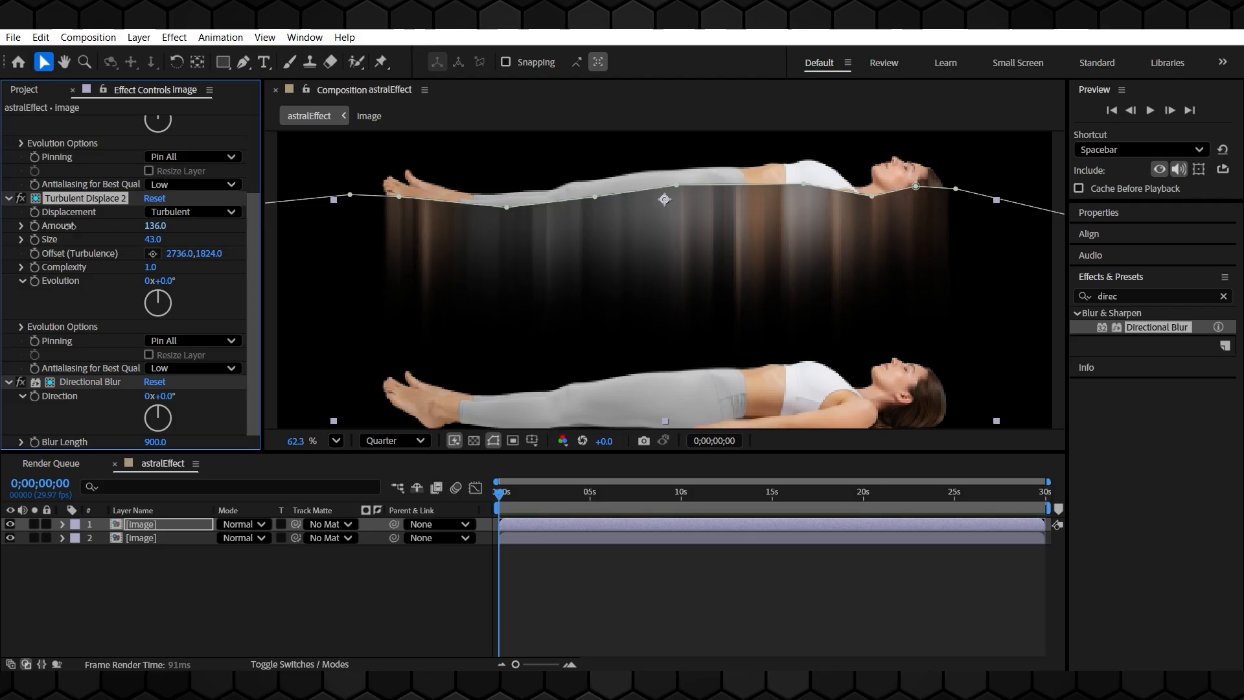
{"action": "left_click_drag", "start_coordinate": [155, 226], "coordinate": [103, 227]}
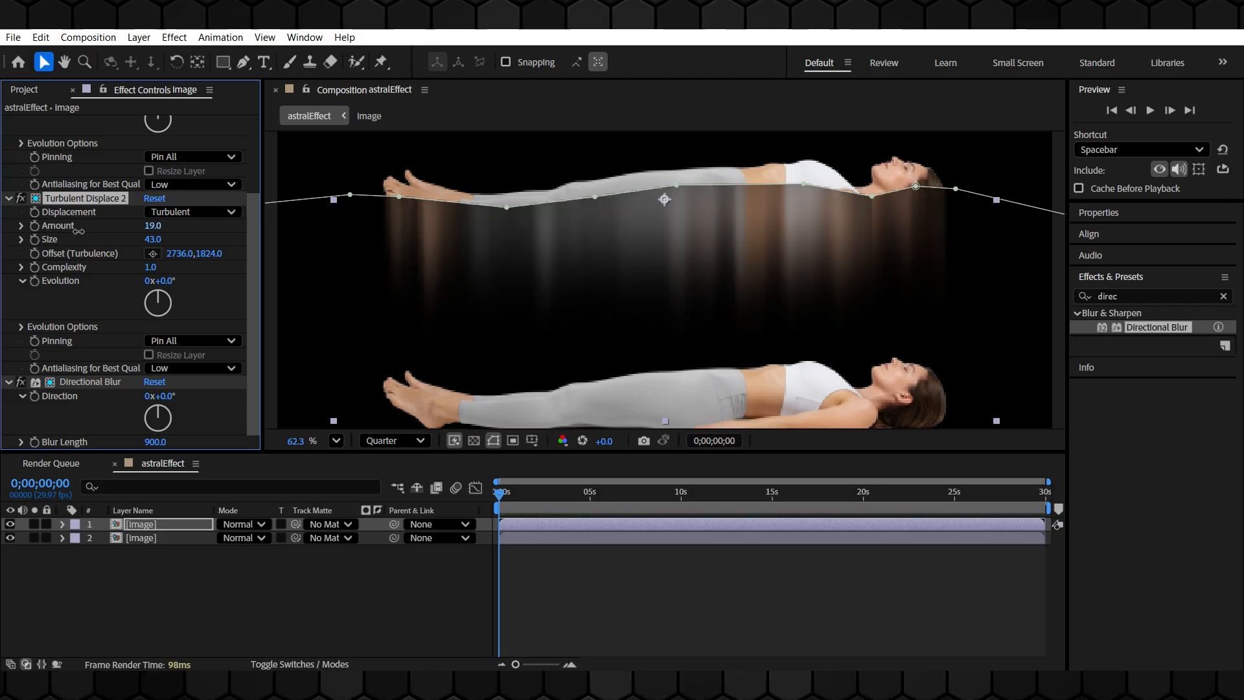
Temporarily disable Directional Blur while trying different amount and size values on Turbulent Displace 2
{"action": "scroll", "coordinate": [79, 231], "scroll_direction": "up", "scroll_amount": 2}
{"action": "scroll", "coordinate": [79, 251], "scroll_direction": "up", "scroll_amount": 1}
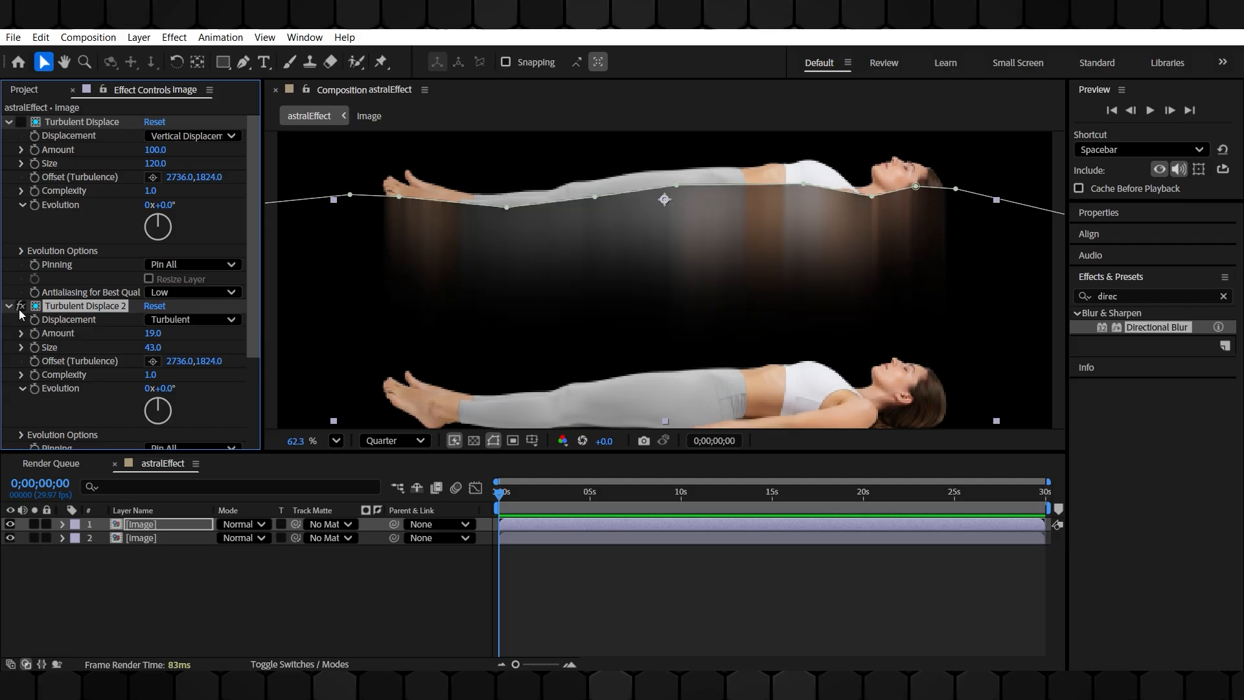
{"action": "scroll", "coordinate": [20, 318], "scroll_direction": "down", "scroll_amount": 3}
{"action": "left_click", "coordinate": [21, 383]}
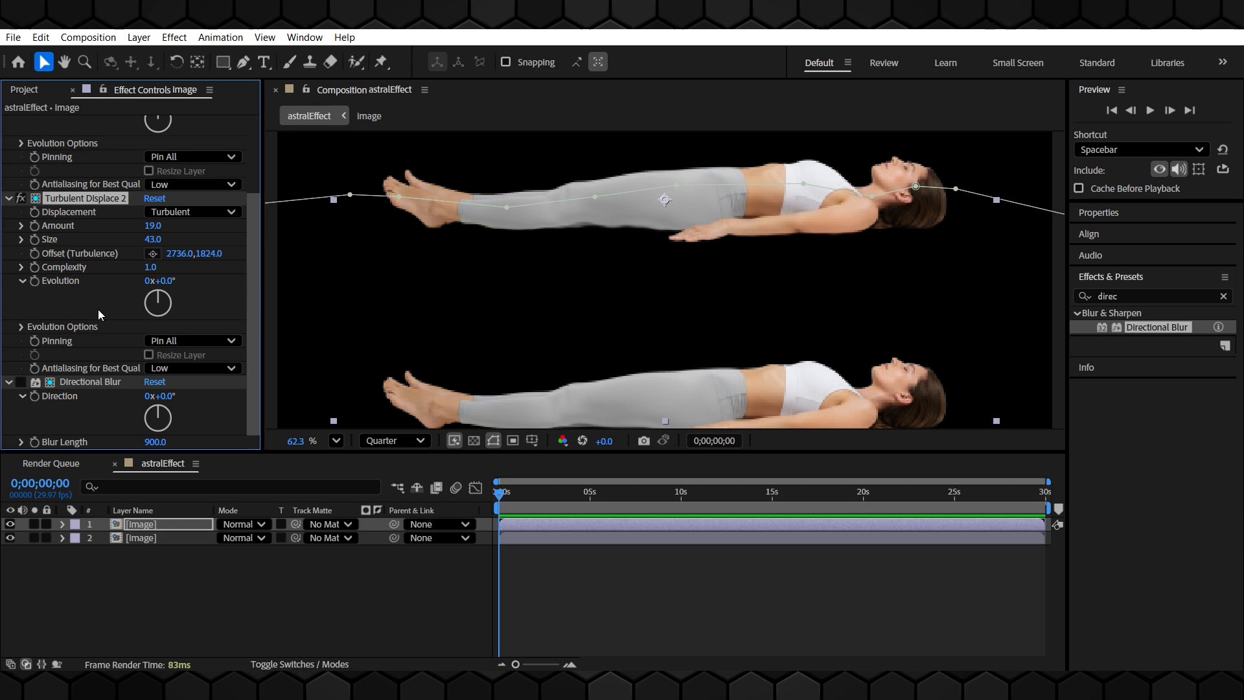
{"action": "left_click_drag", "start_coordinate": [150, 230], "coordinate": [300, 231]}
{"action": "mouse_move", "coordinate": [152, 240]}
{"action": "left_mouse_down"}
{"action": "mouse_move", "coordinate": [207, 244]}
{"action": "mouse_move", "coordinate": [140, 244]}
{"action": "mouse_move", "coordinate": [419, 247]}
{"action": "left_mouse_up"}
{"action": "left_click", "coordinate": [21, 383]}
{"action": "left_click", "coordinate": [153, 240]}
{"action": "type", "text": "100"}
{"action": "key", "text": "Return"}
Collapse the effects and move Turbulent Displace 2 below Directional Blur in the effect stack
{"action": "left_click", "coordinate": [9, 199]}
{"action": "left_click", "coordinate": [9, 320]}
{"action": "left_click", "coordinate": [9, 121]}
{"action": "left_click_drag", "start_coordinate": [84, 136], "coordinate": [84, 156]}
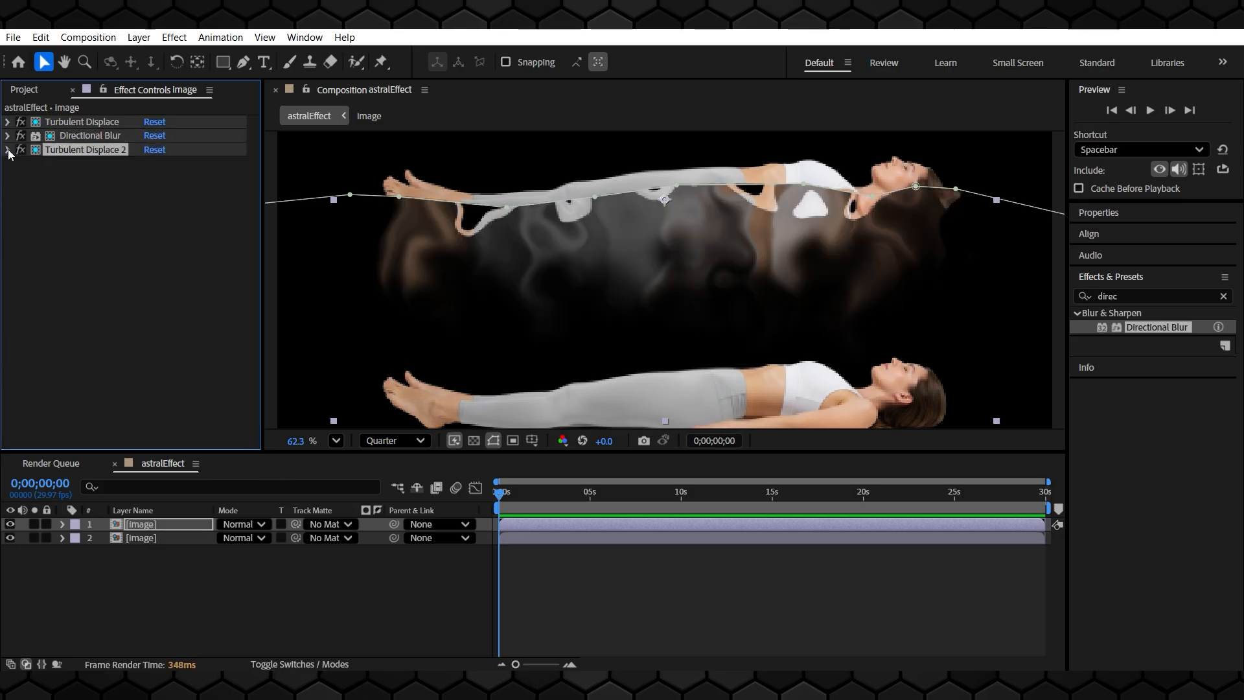
Set Turbulent Displace 2's amount to 55, size to 108 and complexity to 2
{"action": "left_click", "coordinate": [8, 150]}
{"action": "left_click_drag", "start_coordinate": [155, 177], "coordinate": [75, 188]}
{"action": "left_click", "coordinate": [119, 411]}
{"action": "left_click_drag", "start_coordinate": [159, 191], "coordinate": [161, 191]}
{"action": "left_click", "coordinate": [159, 192]}
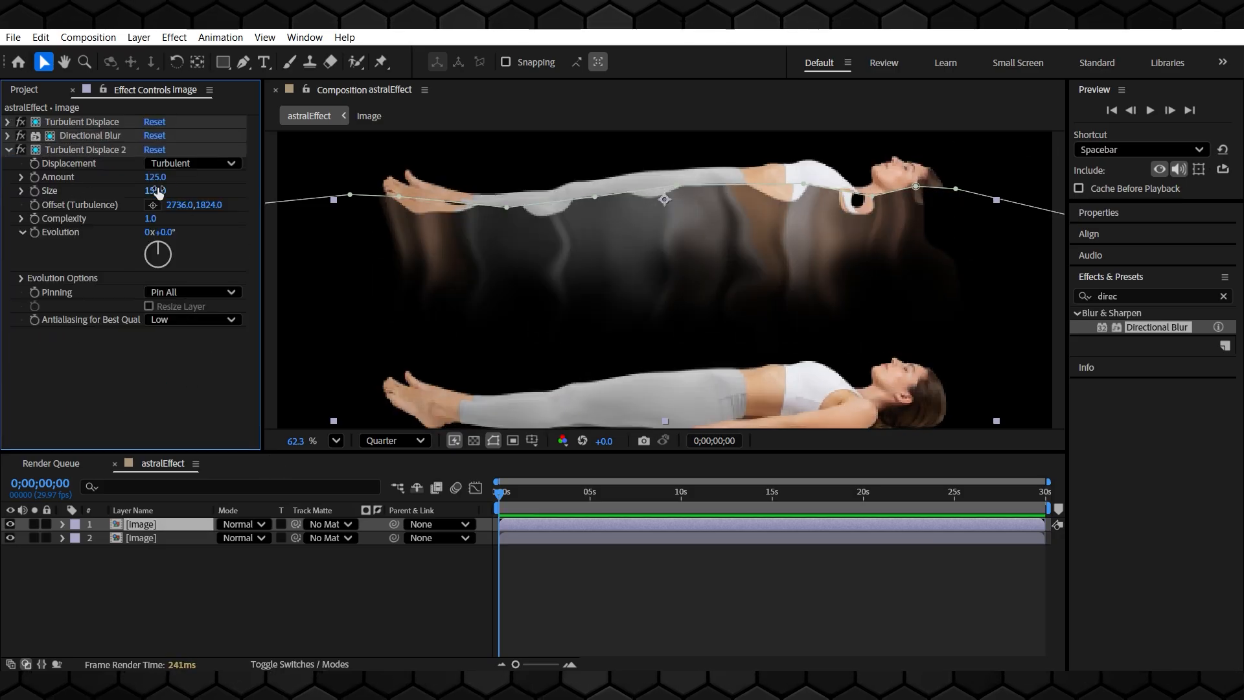
{"action": "type", "text": "95"}
{"action": "key", "text": "Return"}
{"action": "left_click", "coordinate": [155, 177]}
{"action": "type", "text": "55"}
{"action": "key", "text": "Return"}
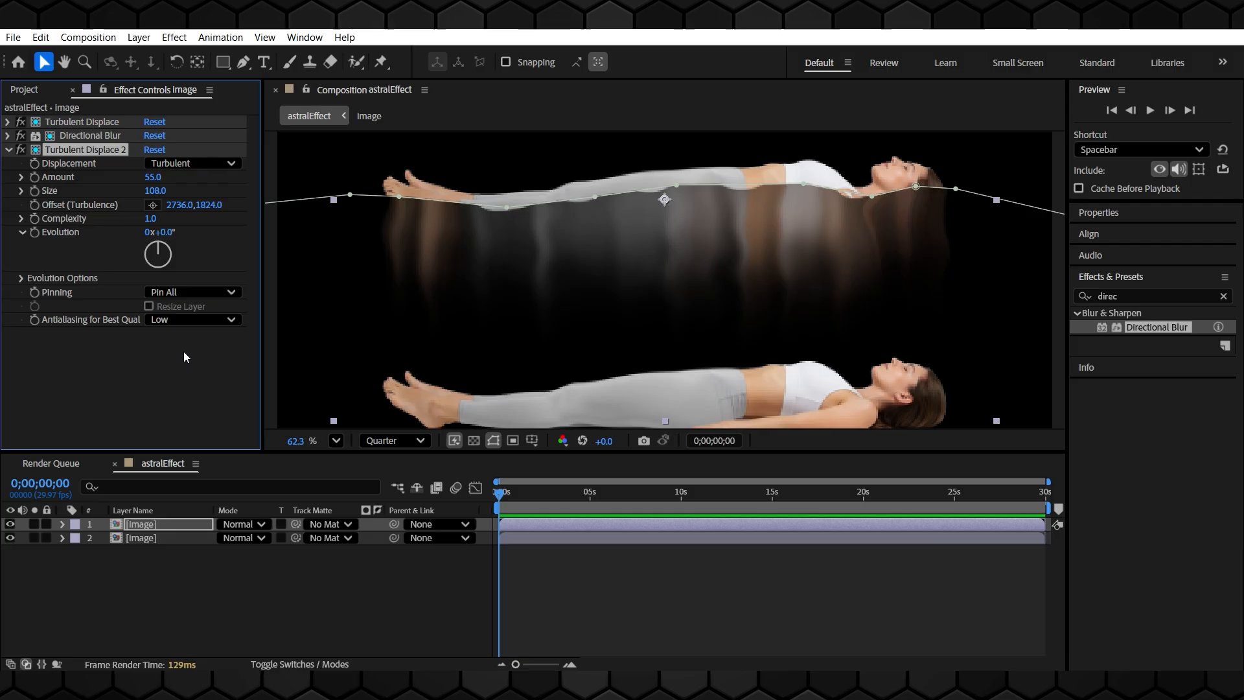
{"action": "left_click_drag", "start_coordinate": [153, 191], "coordinate": [212, 215]}
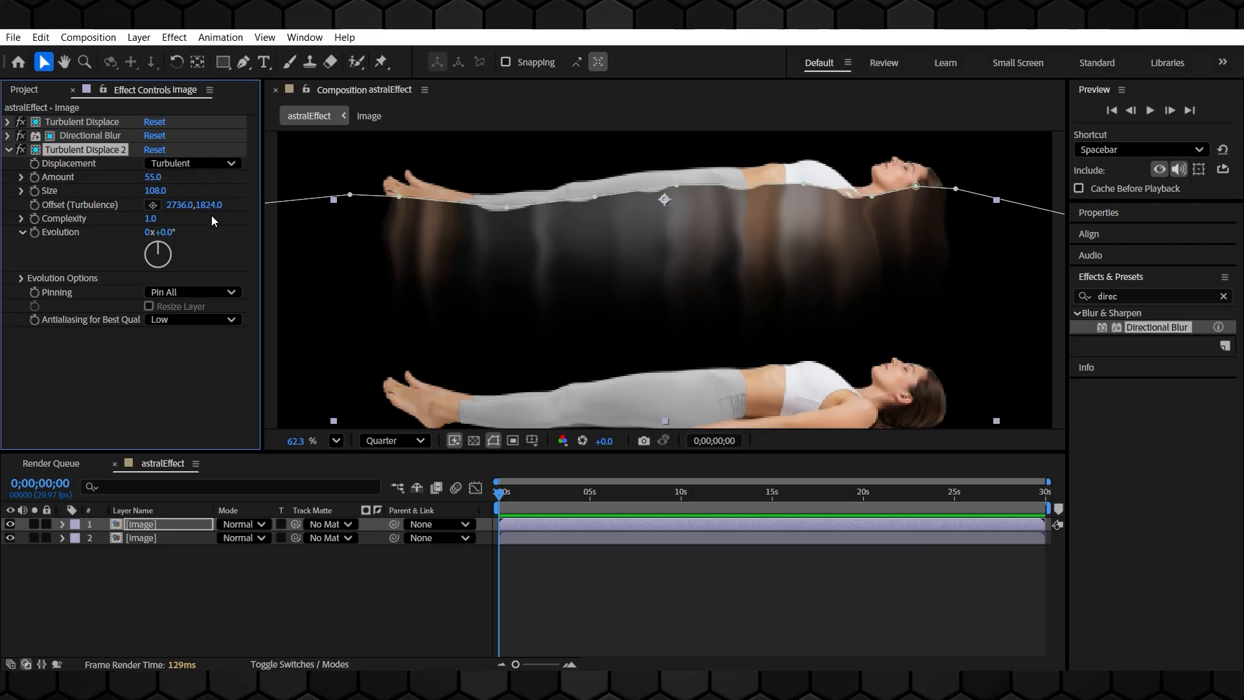
{"action": "left_click", "coordinate": [152, 218]}
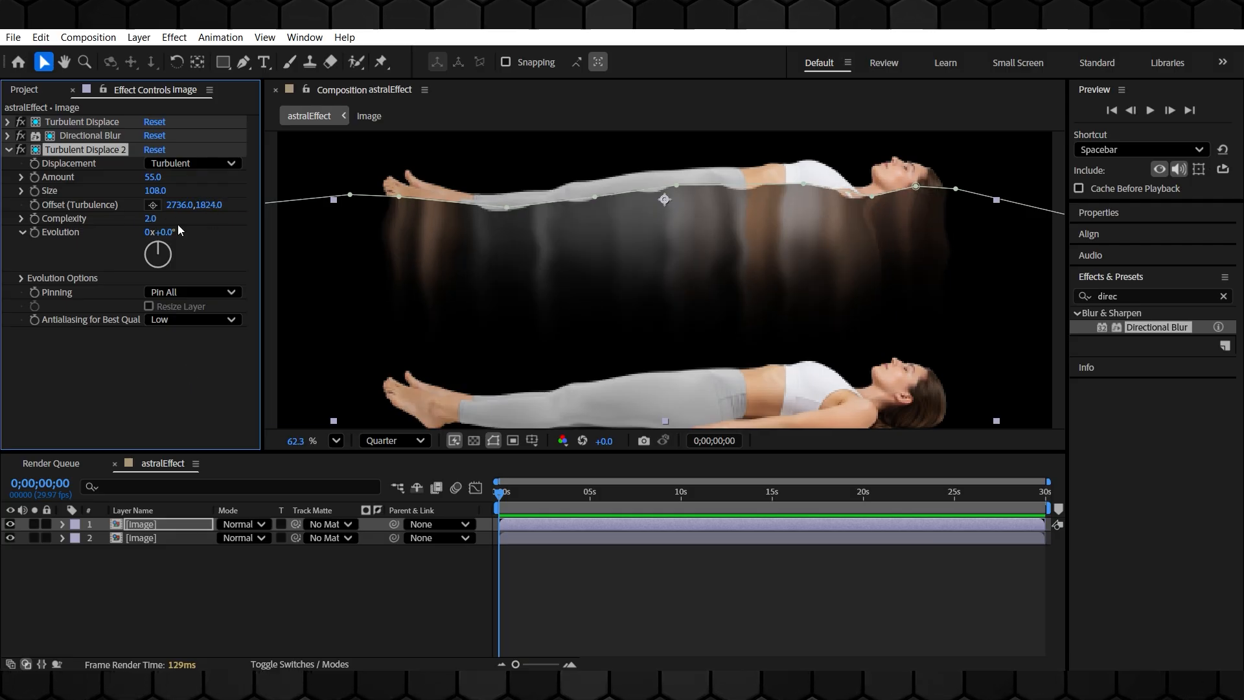
Add an expression to Turbulent Displace 2's Offset (Turbulence) setting it to [temp, time*150]
{"action": "left_click", "coordinate": [160, 367]}
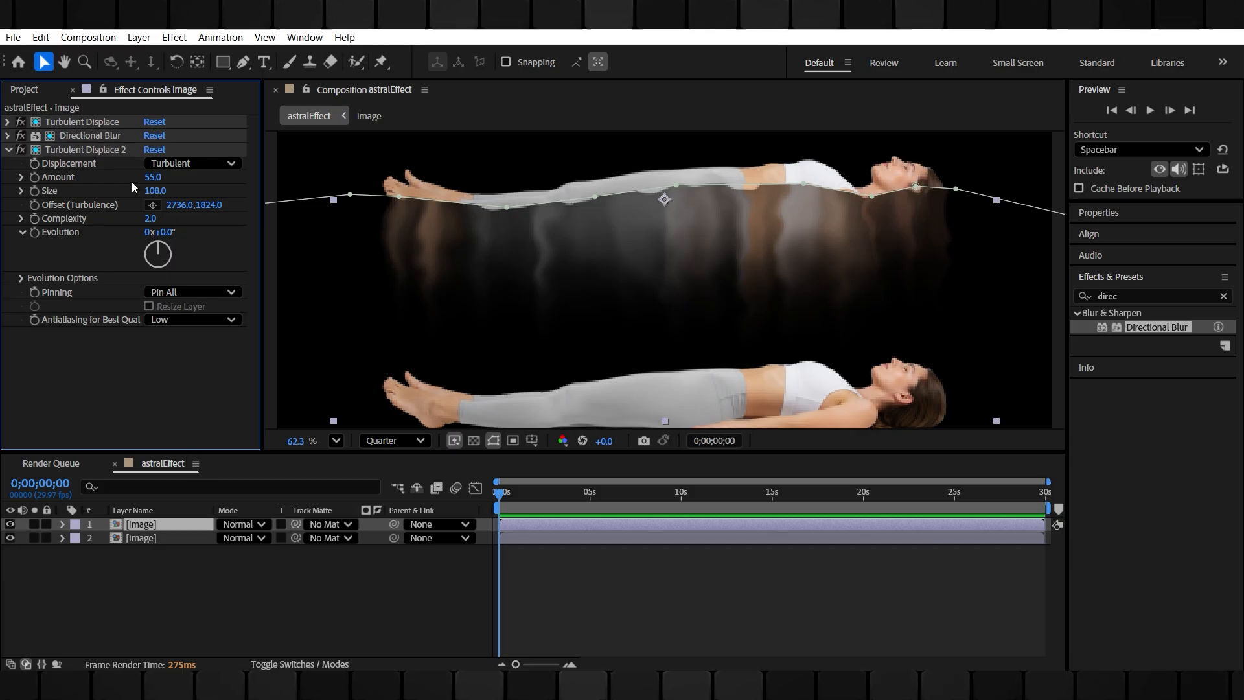
{"action": "left_click", "coordinate": [33, 204], "text": "alt"}
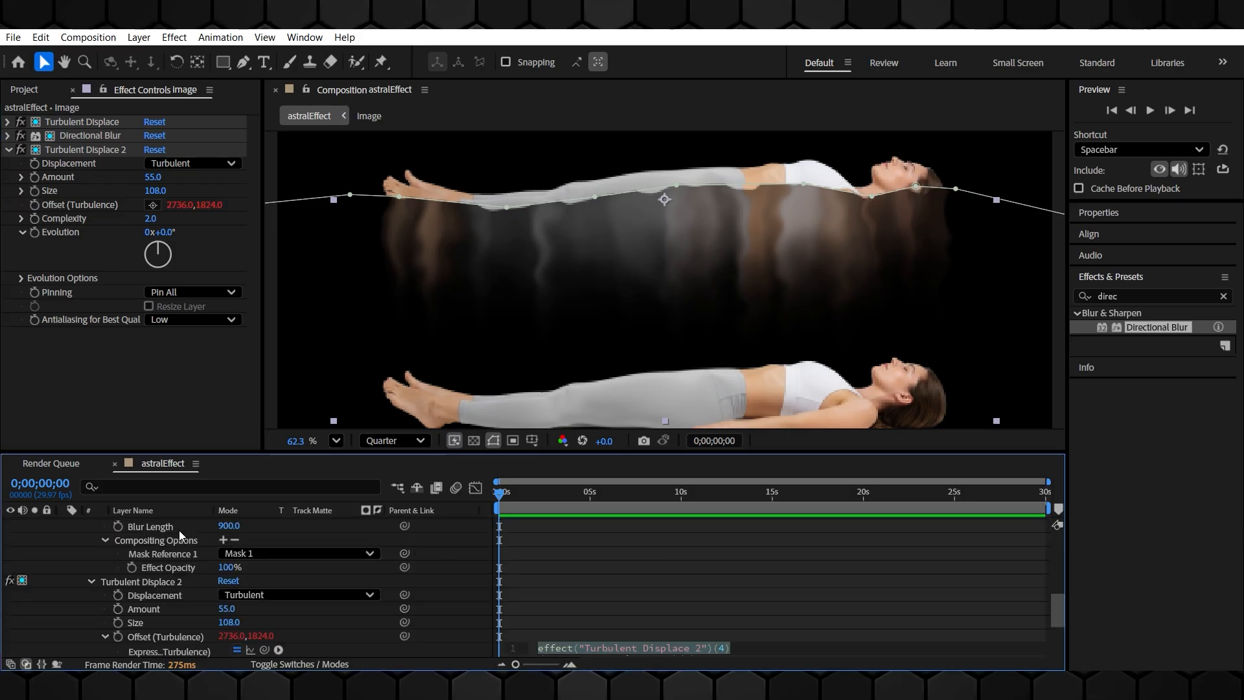
{"action": "scroll", "coordinate": [133, 599], "scroll_direction": "down", "scroll_amount": 1}
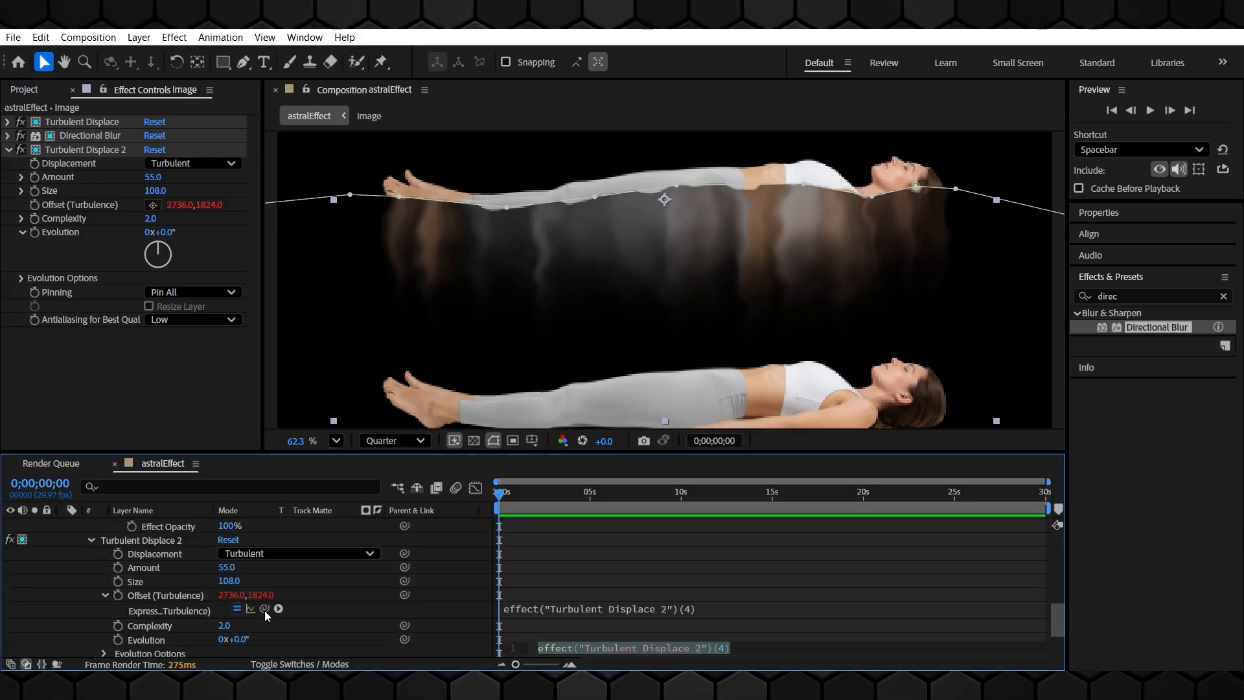
{"action": "left_click_drag", "start_coordinate": [265, 608], "coordinate": [259, 599]}
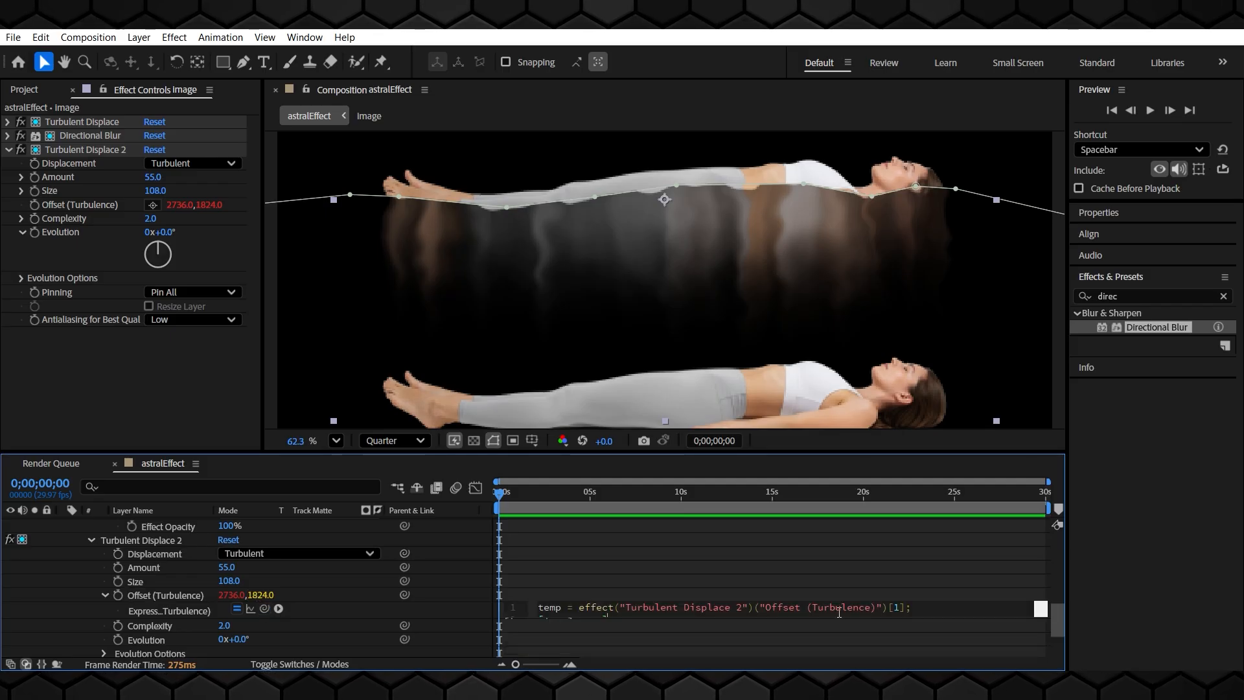
{"action": "left_click", "coordinate": [623, 614]}
{"action": "left_click", "coordinate": [596, 621]}
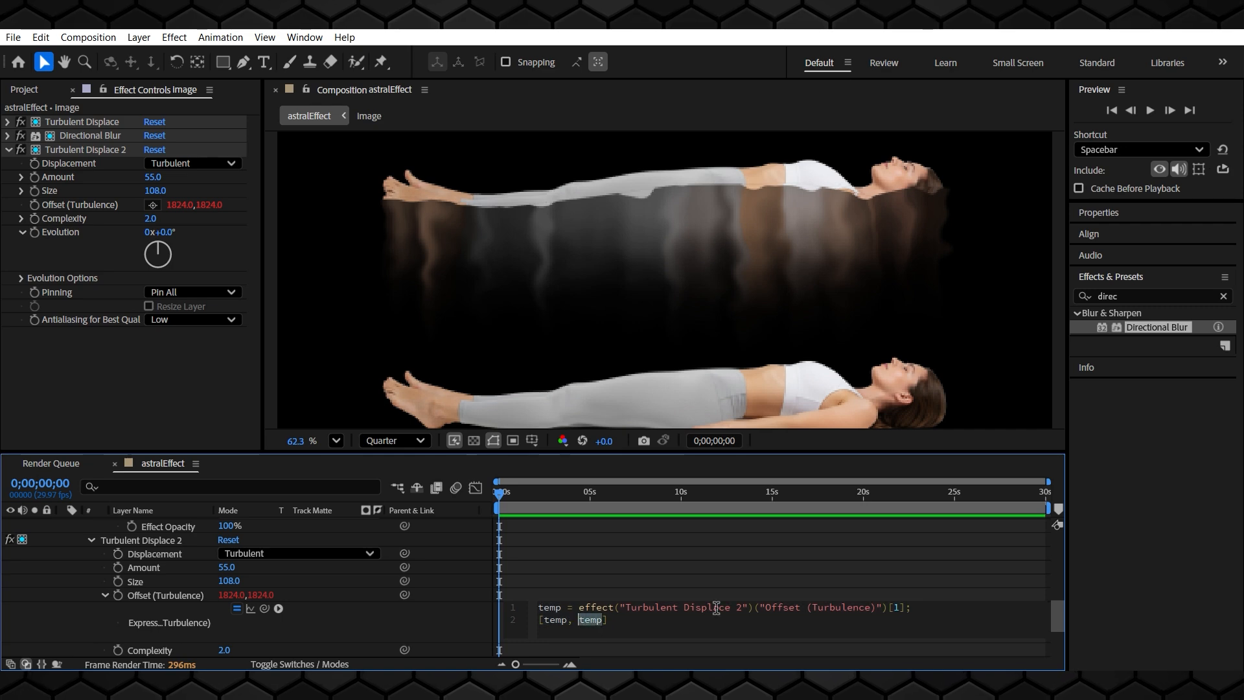
{"action": "type", "text": "time"}
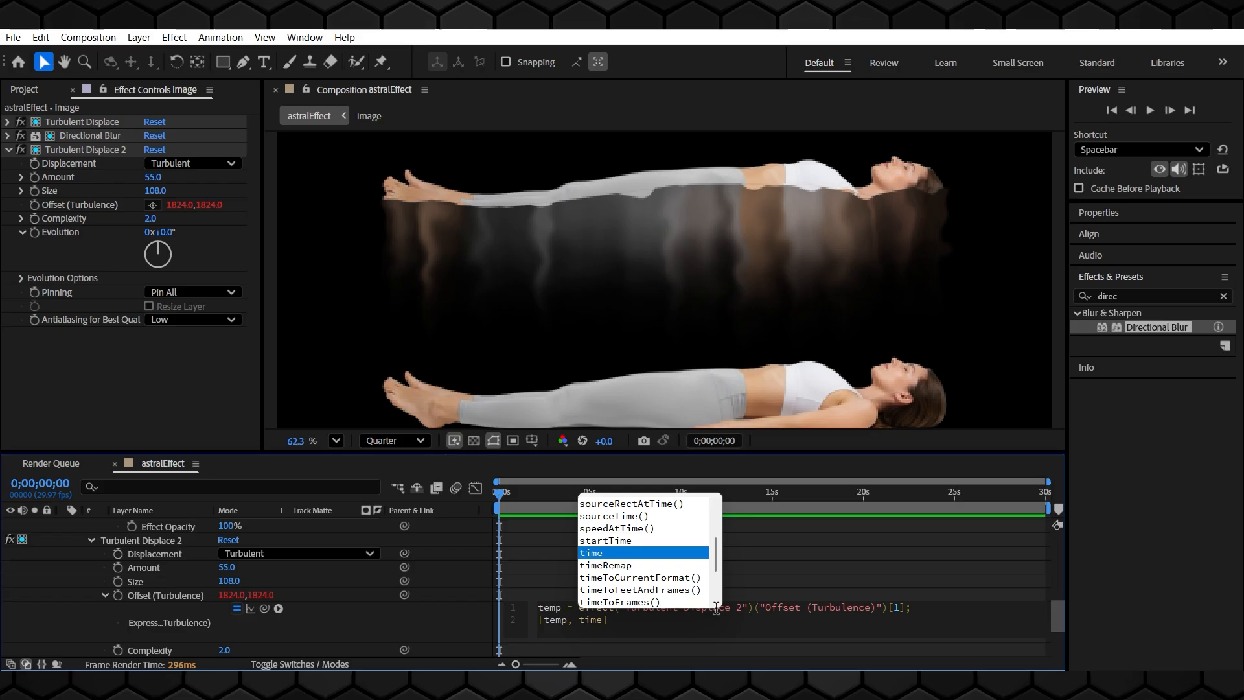
{"action": "type", "text": "*150"}
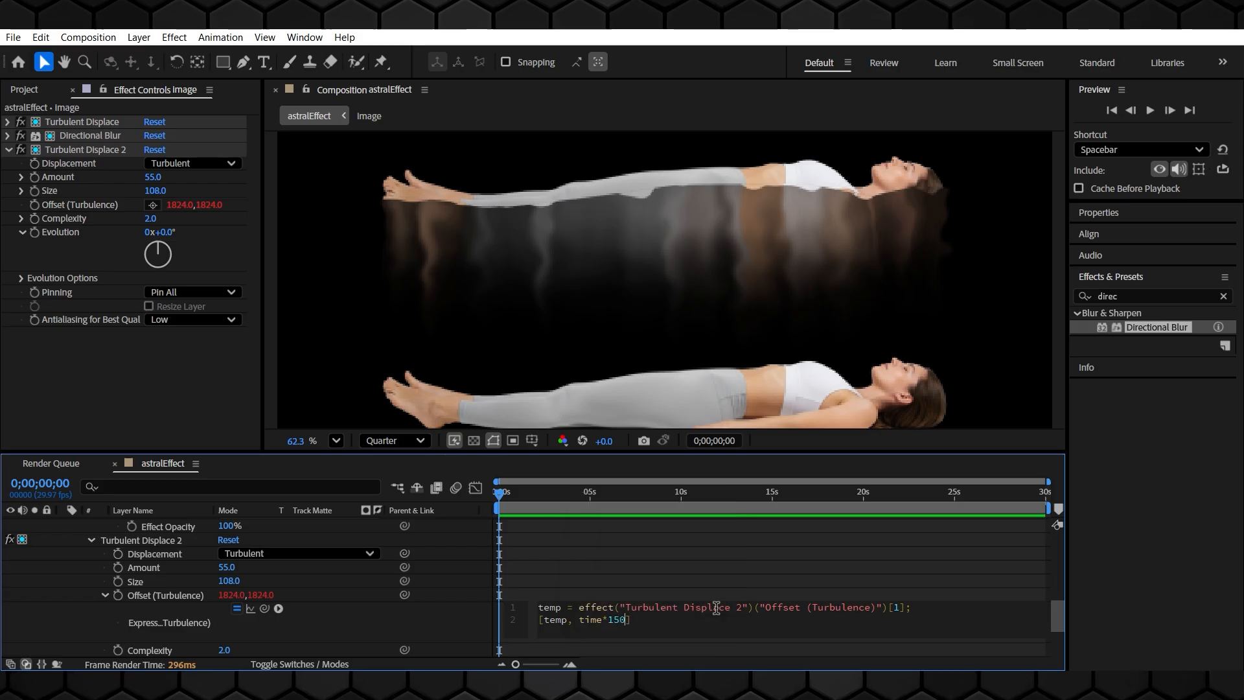
{"action": "key", "text": "KP_Enter"}
Play back the composition to preview the animated turbulence
{"action": "key", "text": "space"}
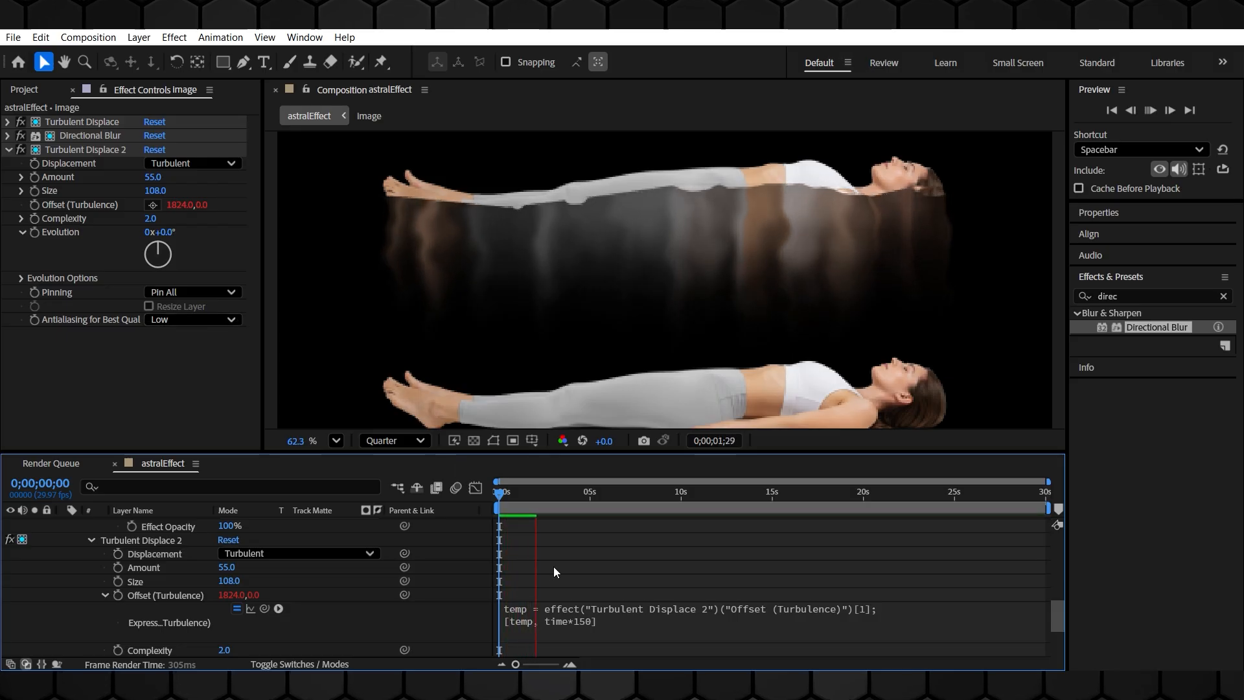
{"action": "key", "text": "space"}
{"action": "key", "text": "space"}
{"action": "key", "text": "space"}
{"action": "left_click_drag", "start_coordinate": [589, 495], "coordinate": [515, 503]}
{"action": "key", "text": "g"}
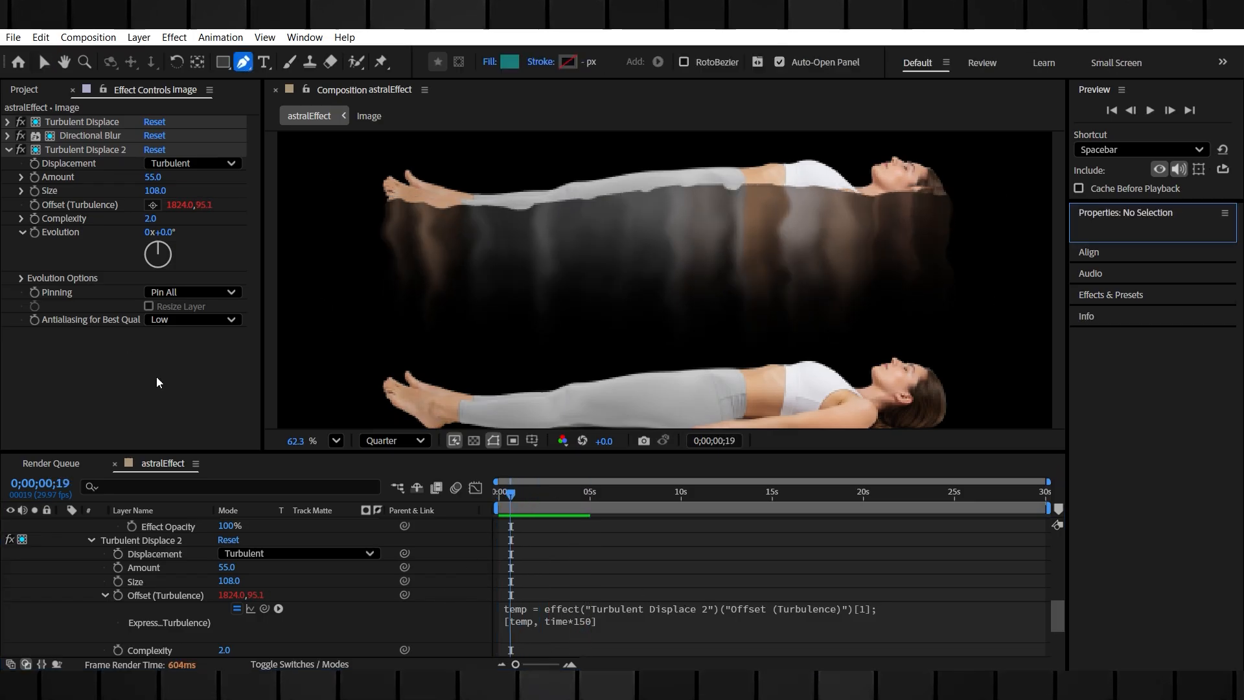
Adjust a couple of Mask 1 vertices along the upper figure's back
{"action": "scroll", "coordinate": [166, 512], "scroll_direction": "up", "scroll_amount": 6}
{"action": "left_click", "coordinate": [170, 526]}
{"action": "left_click_drag", "start_coordinate": [678, 187], "coordinate": [678, 184]}
{"action": "left_click_drag", "start_coordinate": [872, 196], "coordinate": [802, 186]}
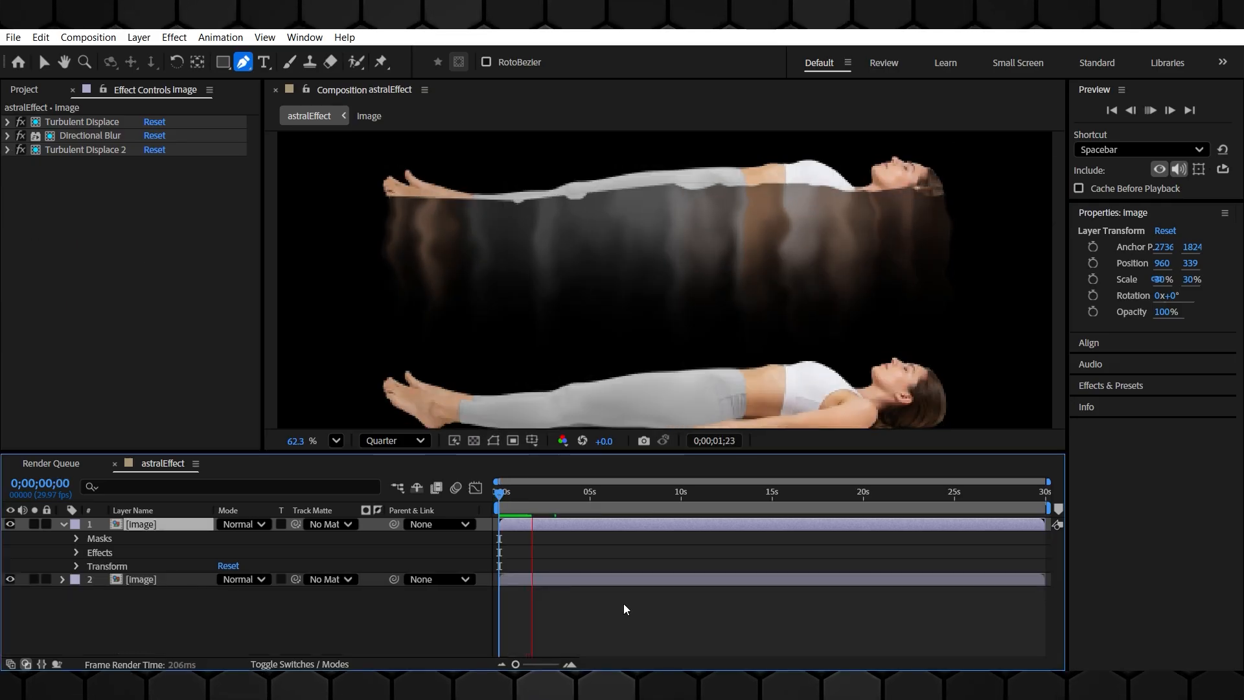
{"action": "key", "text": "space"}
Set Mask 1's feather to 25 pixels on the top layer
{"action": "left_click", "coordinate": [76, 539]}
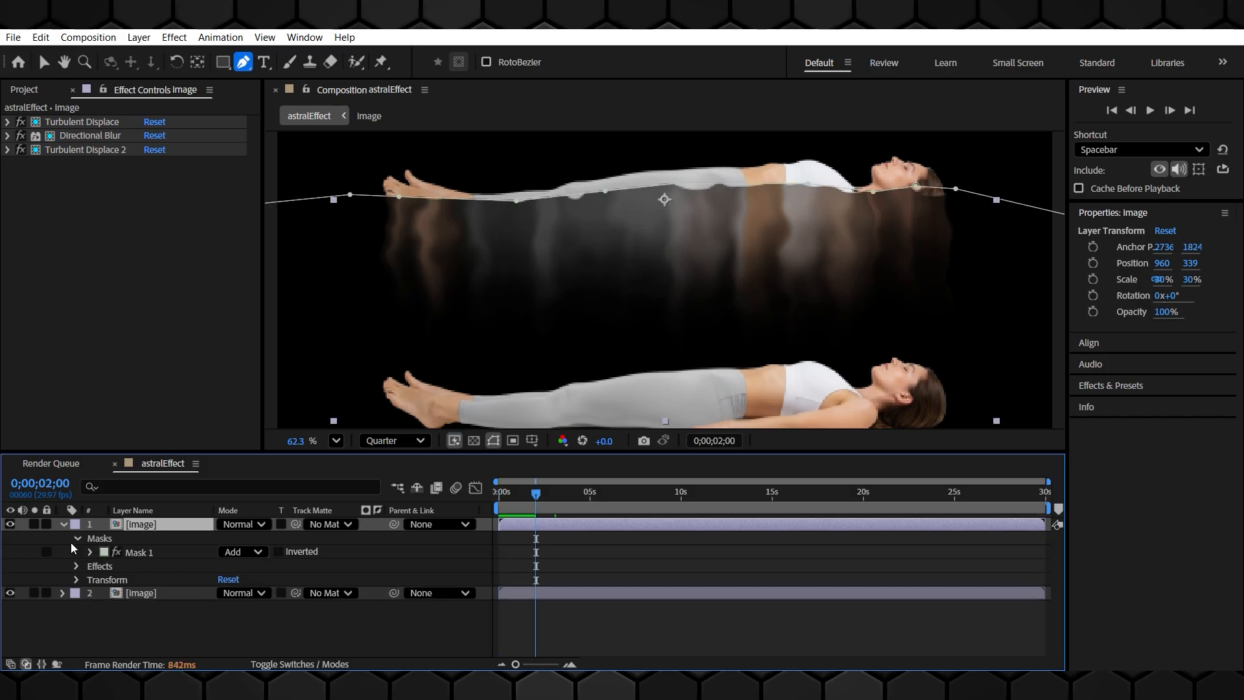
{"action": "left_click", "coordinate": [91, 552]}
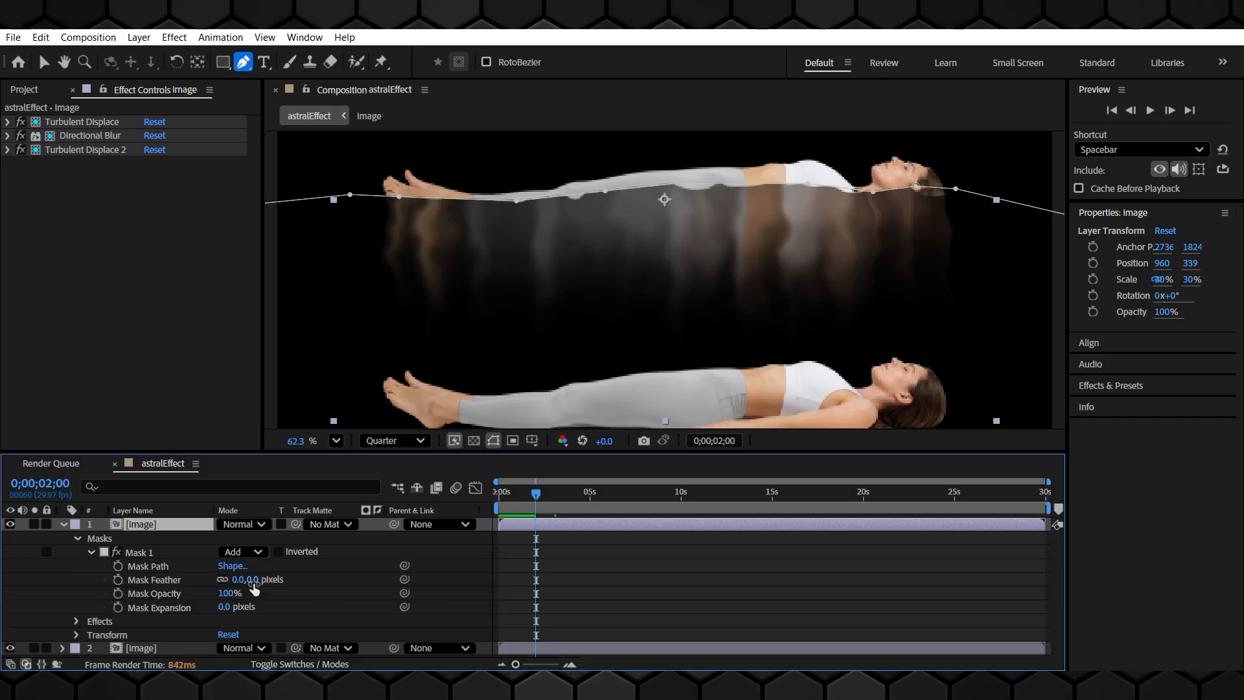
{"action": "left_click_drag", "start_coordinate": [254, 581], "coordinate": [286, 582]}
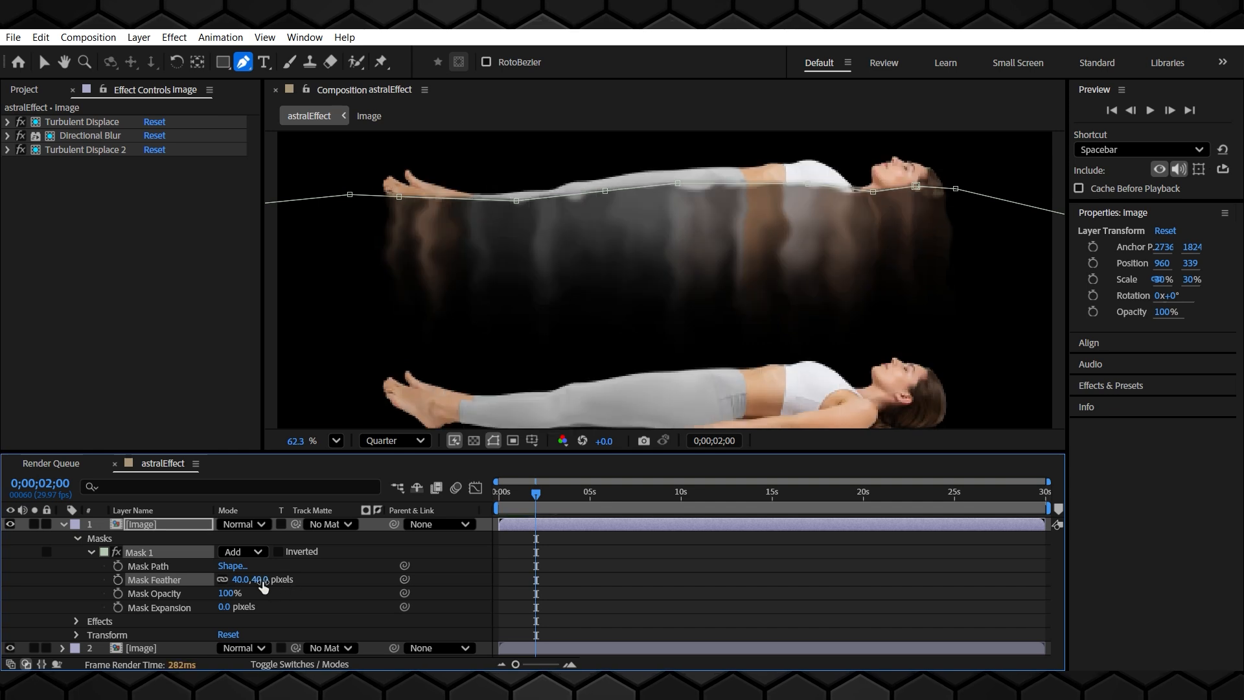
{"action": "left_click", "coordinate": [260, 581]}
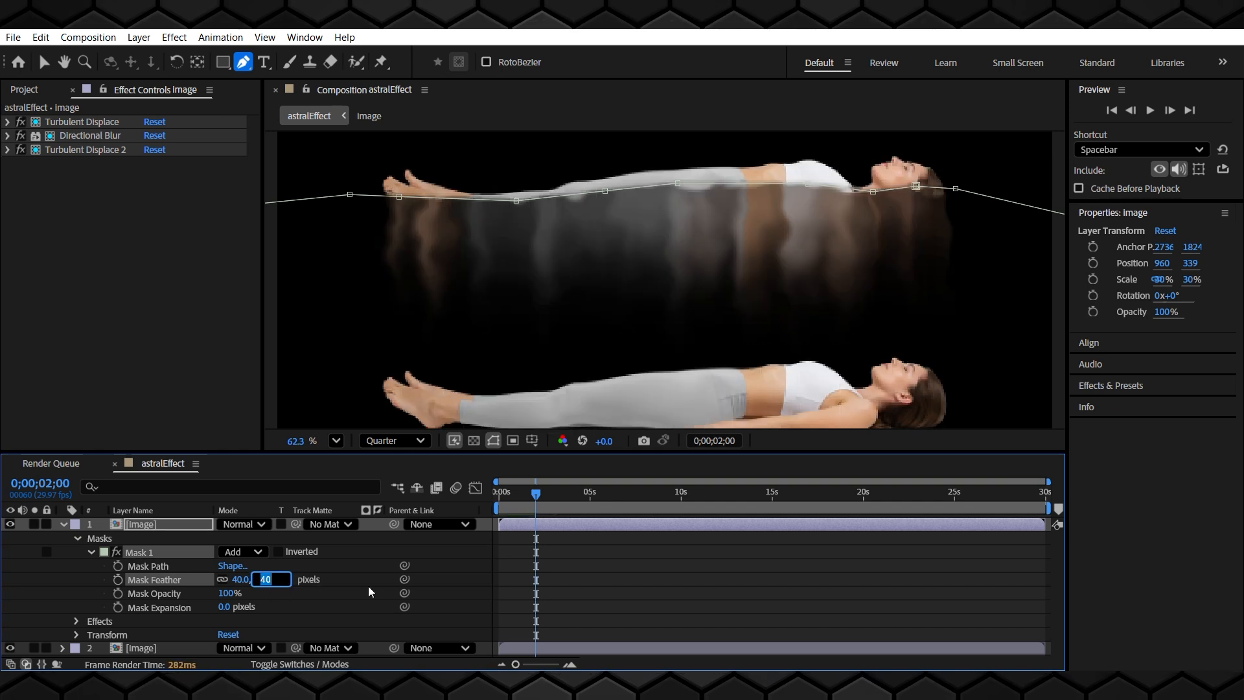
{"action": "type", "text": "25"}
{"action": "key", "text": "Return"}
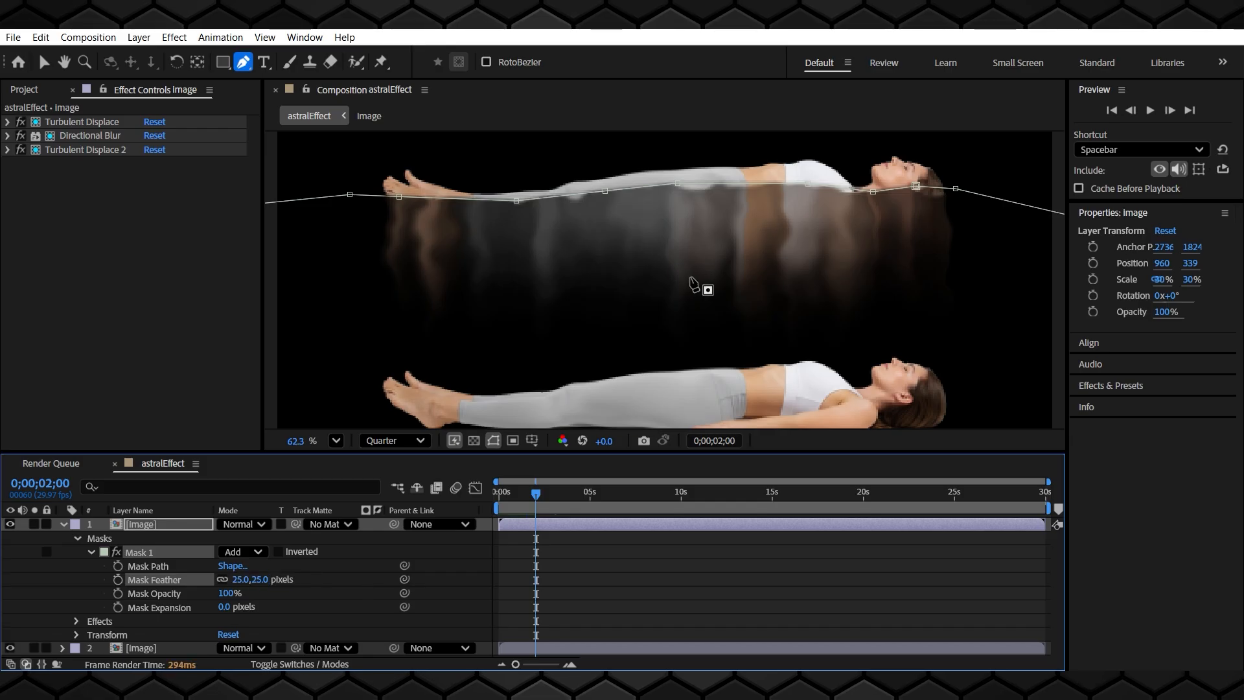
Apply the Tint effect to the top image layer
{"action": "scroll", "coordinate": [755, 188], "scroll_direction": "up", "scroll_amount": 5}
{"action": "scroll", "coordinate": [757, 189], "scroll_direction": "down", "scroll_amount": 5}
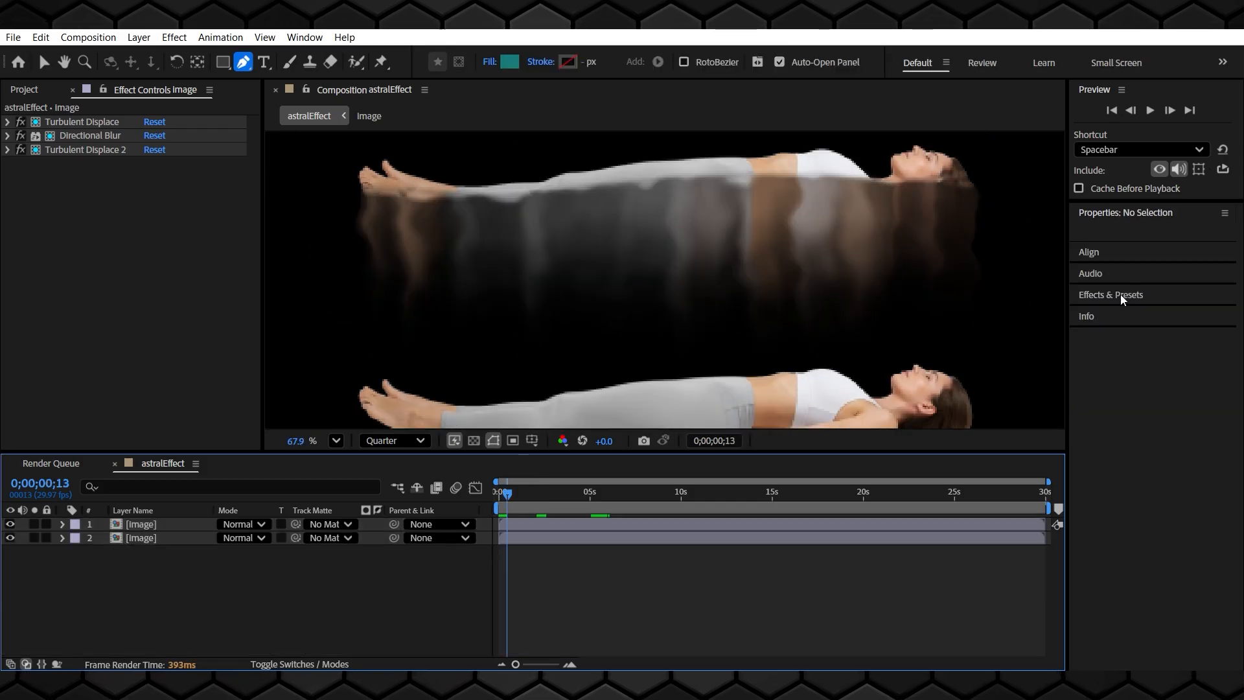
{"action": "left_click", "coordinate": [1122, 297]}
{"action": "double_click", "coordinate": [1130, 295]}
{"action": "type", "text": "tint"}
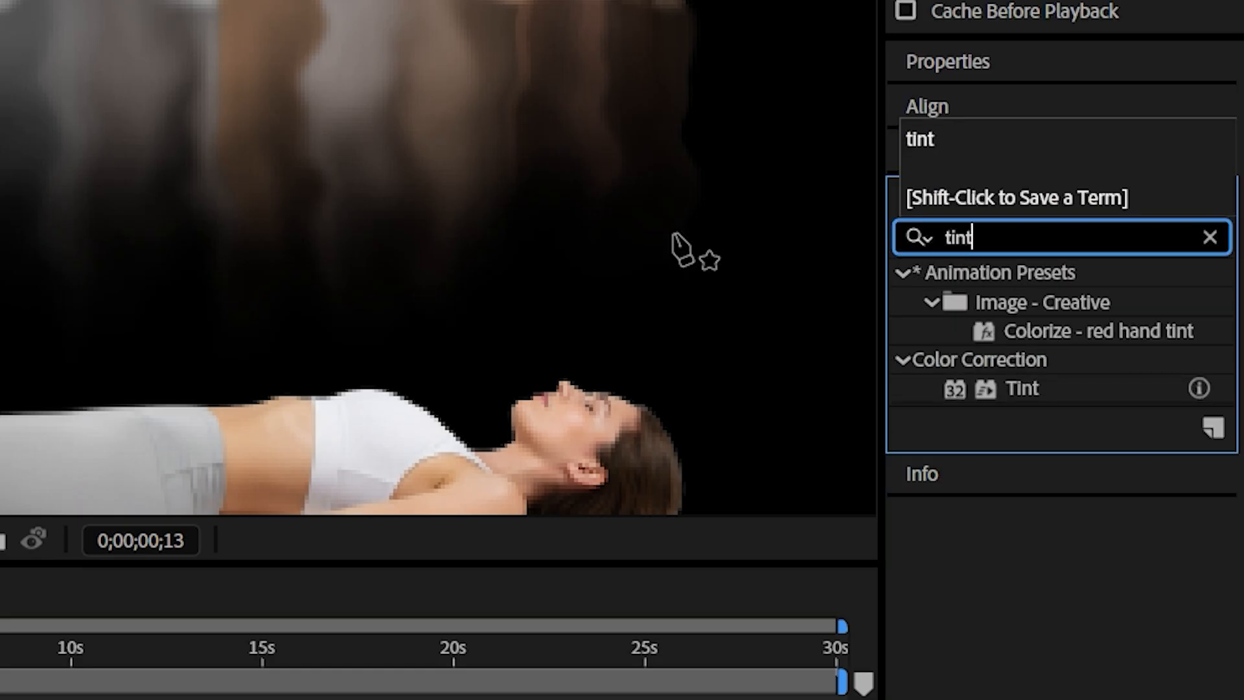
{"action": "left_click_drag", "start_coordinate": [1049, 390], "coordinate": [122, 263]}
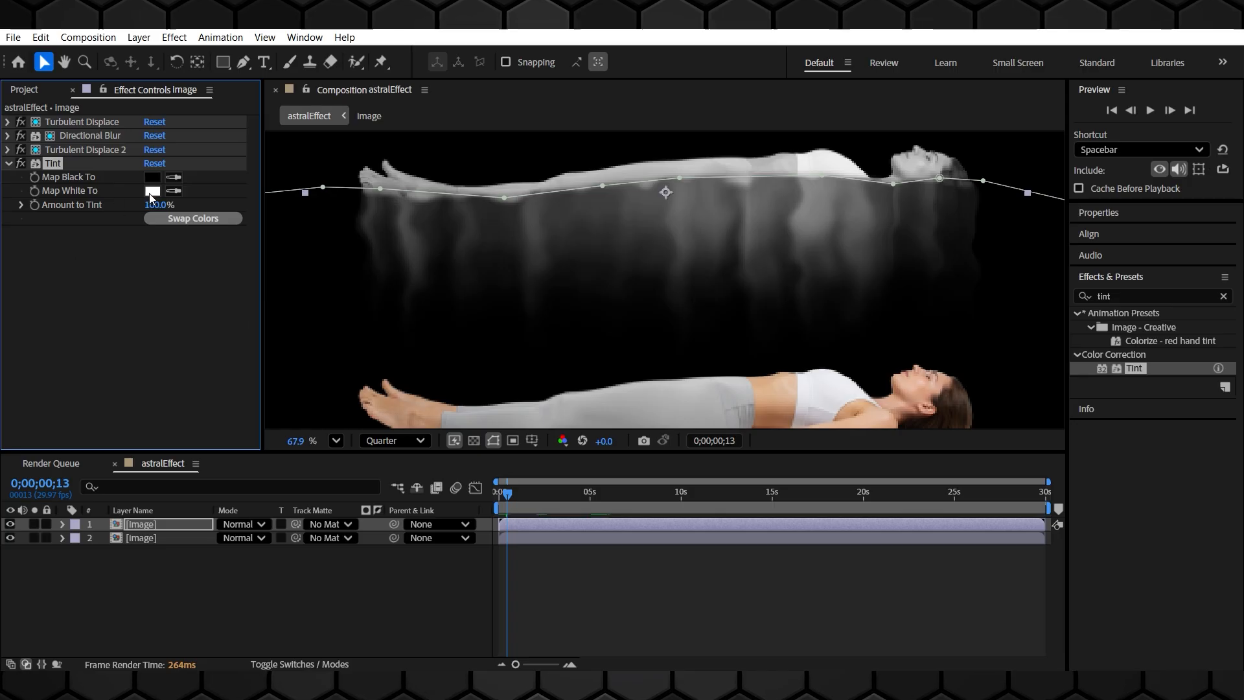
Set Tint's Map White To colour to a pale blue
{"action": "left_click", "coordinate": [151, 192]}
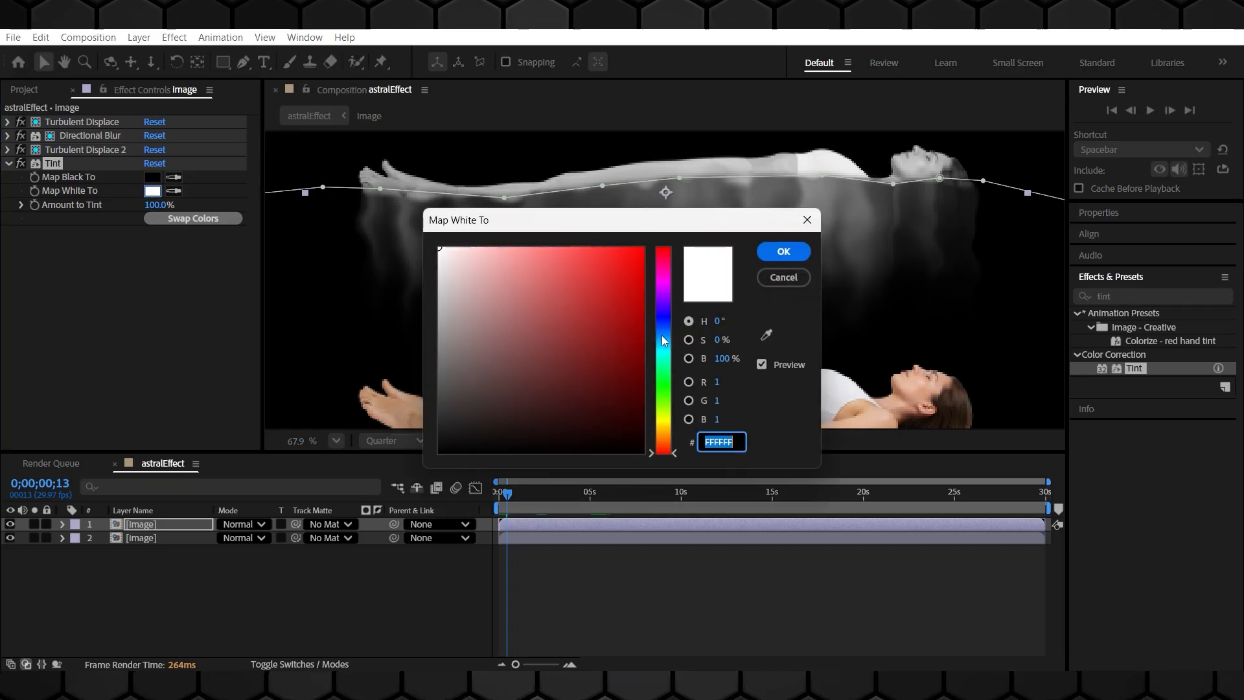
{"action": "left_click", "coordinate": [663, 339]}
{"action": "left_click_drag", "start_coordinate": [514, 258], "coordinate": [479, 247]}
{"action": "left_click", "coordinate": [784, 252]}
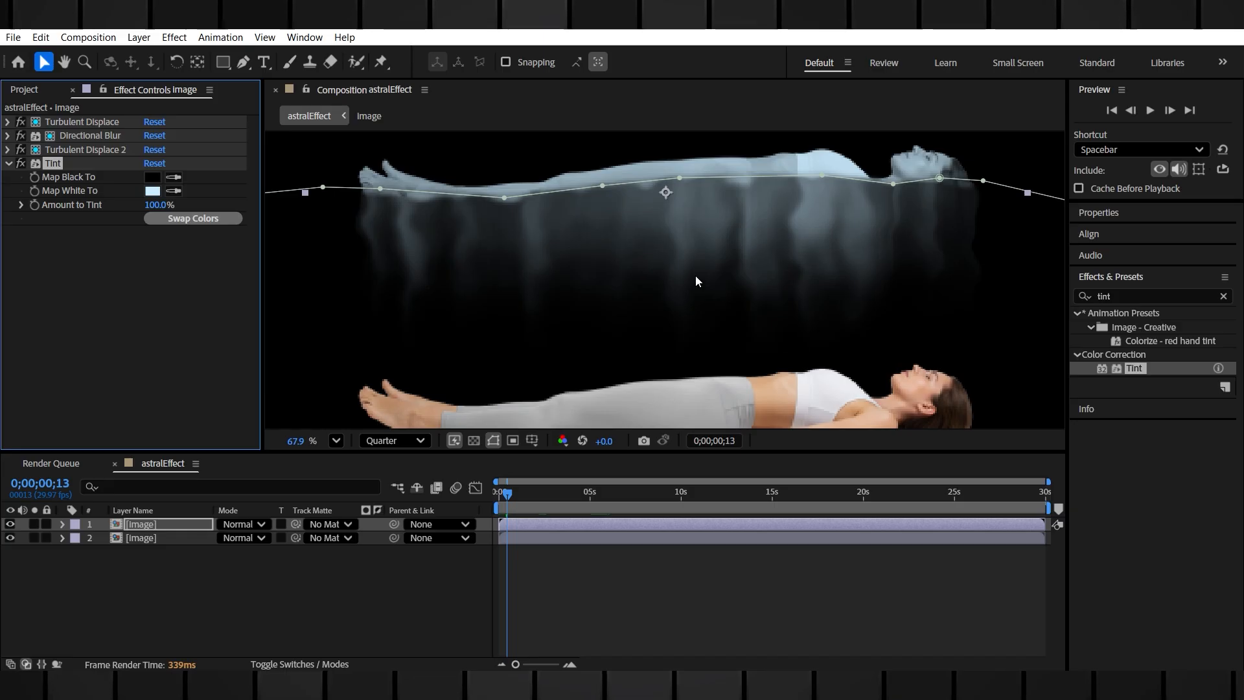
Apply the Checkerboard effect to the top image layer
{"action": "scroll", "coordinate": [780, 329], "scroll_direction": "down", "scroll_amount": 1}
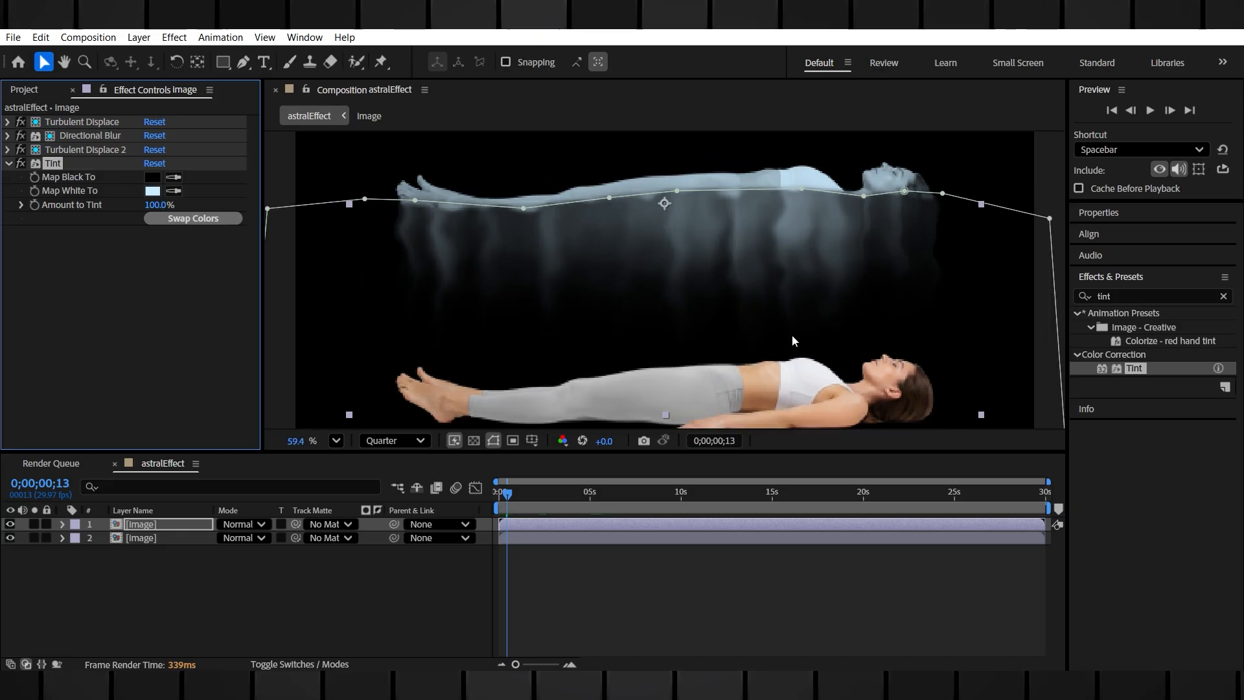
{"action": "left_click", "coordinate": [1153, 296]}
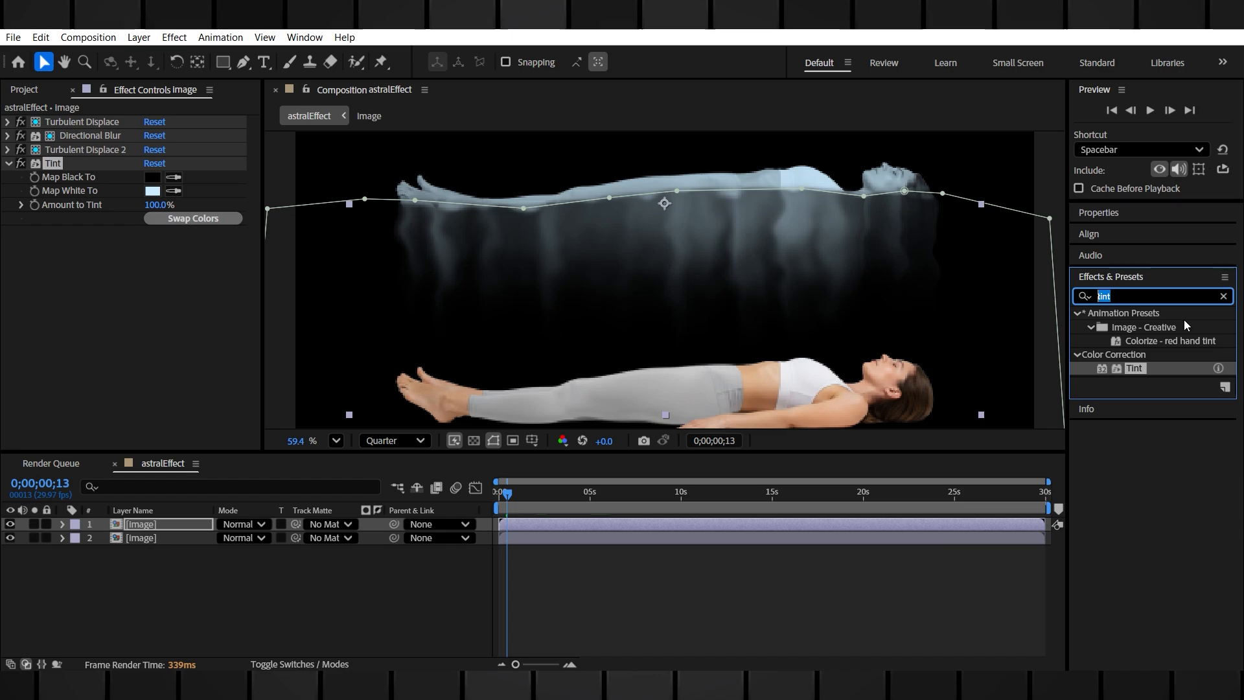
{"action": "type", "text": "ch"}
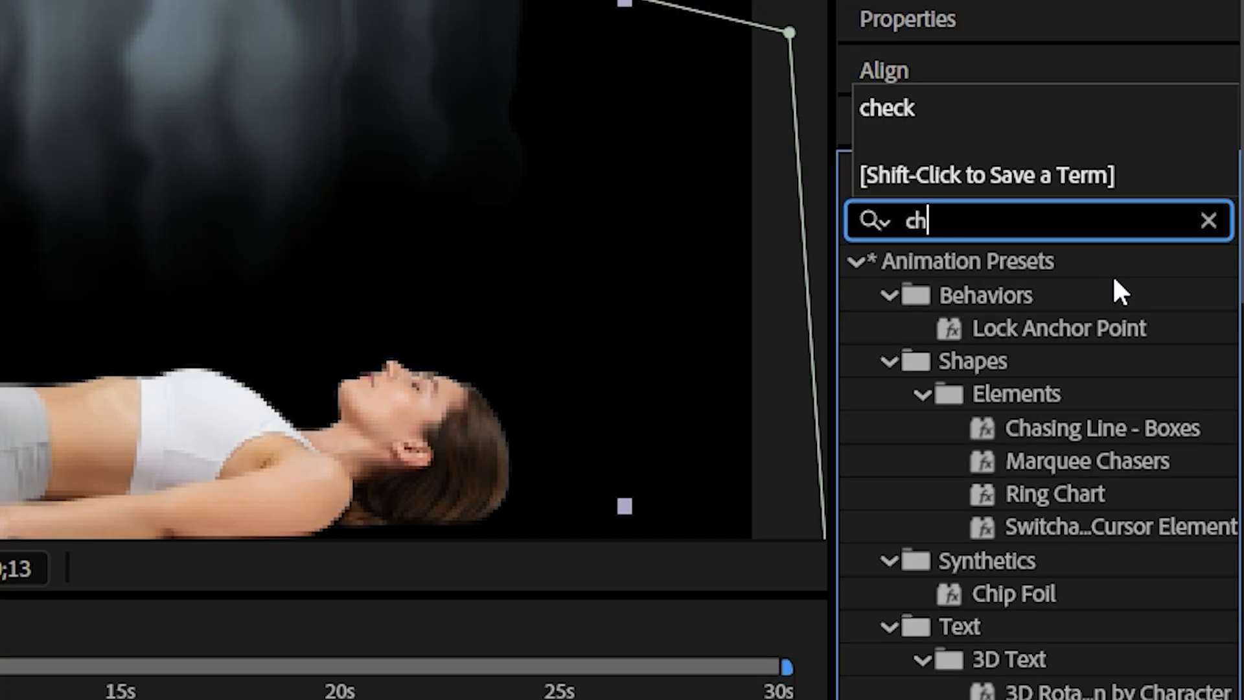
{"action": "type", "text": "eck"}
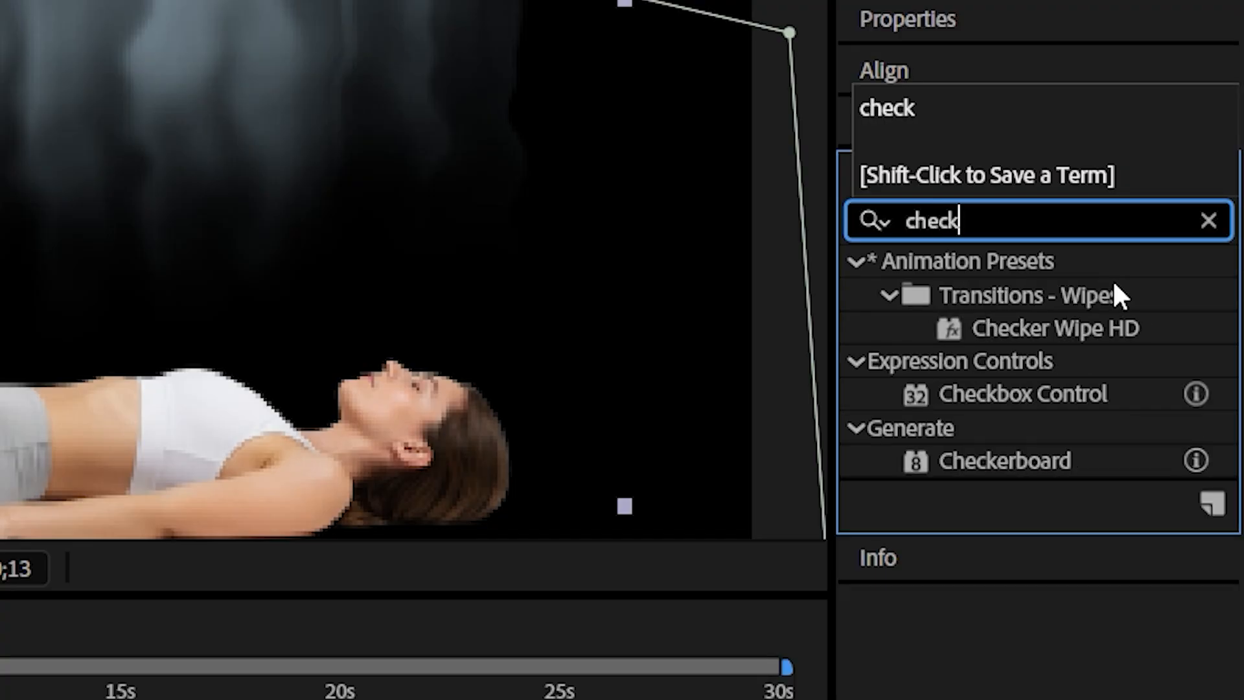
{"action": "left_click_drag", "start_coordinate": [1004, 460], "coordinate": [98, 278]}
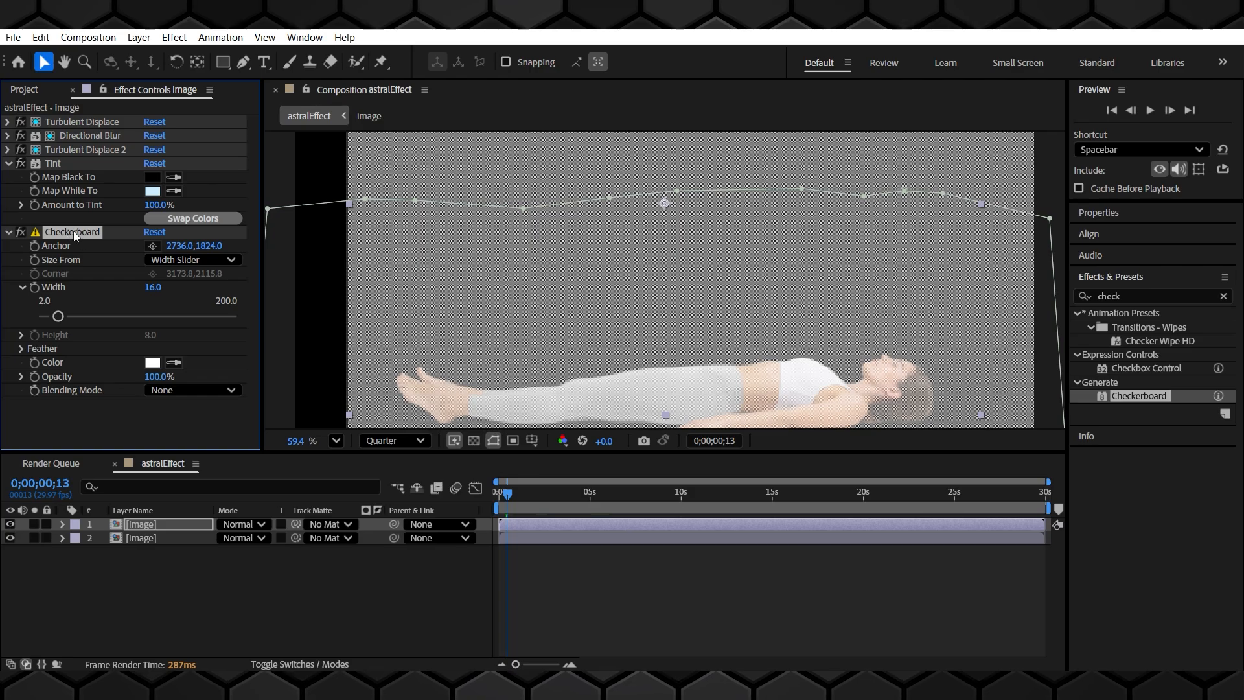
Move Checkerboard to the top of the effect stack and set its Blending Mode to Stencil Alpha
{"action": "left_click_drag", "start_coordinate": [73, 232], "coordinate": [73, 116]}
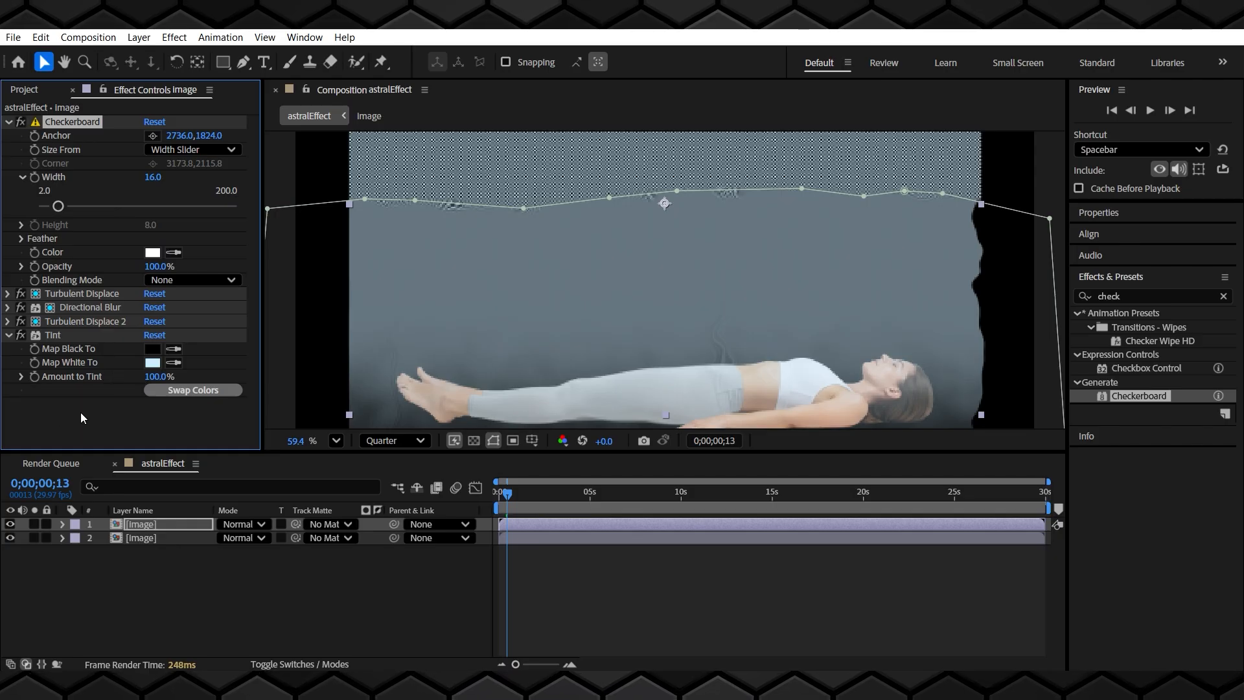
{"action": "left_click", "coordinate": [218, 151]}
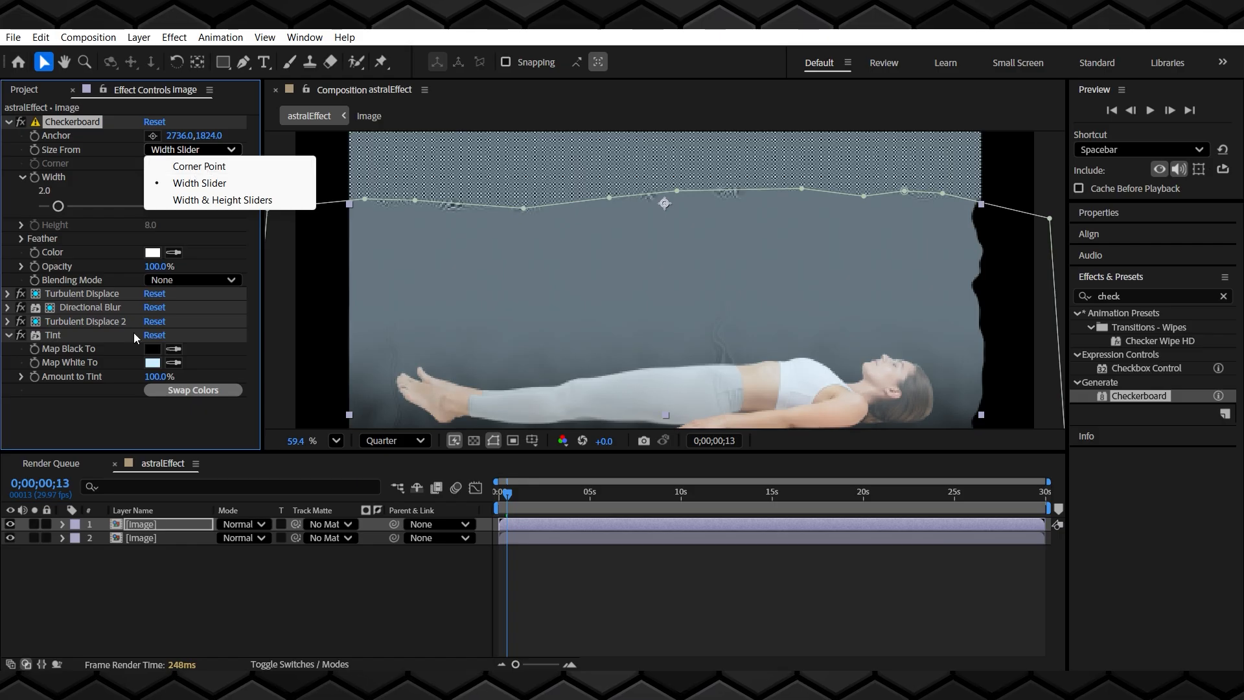
{"action": "left_click", "coordinate": [107, 405]}
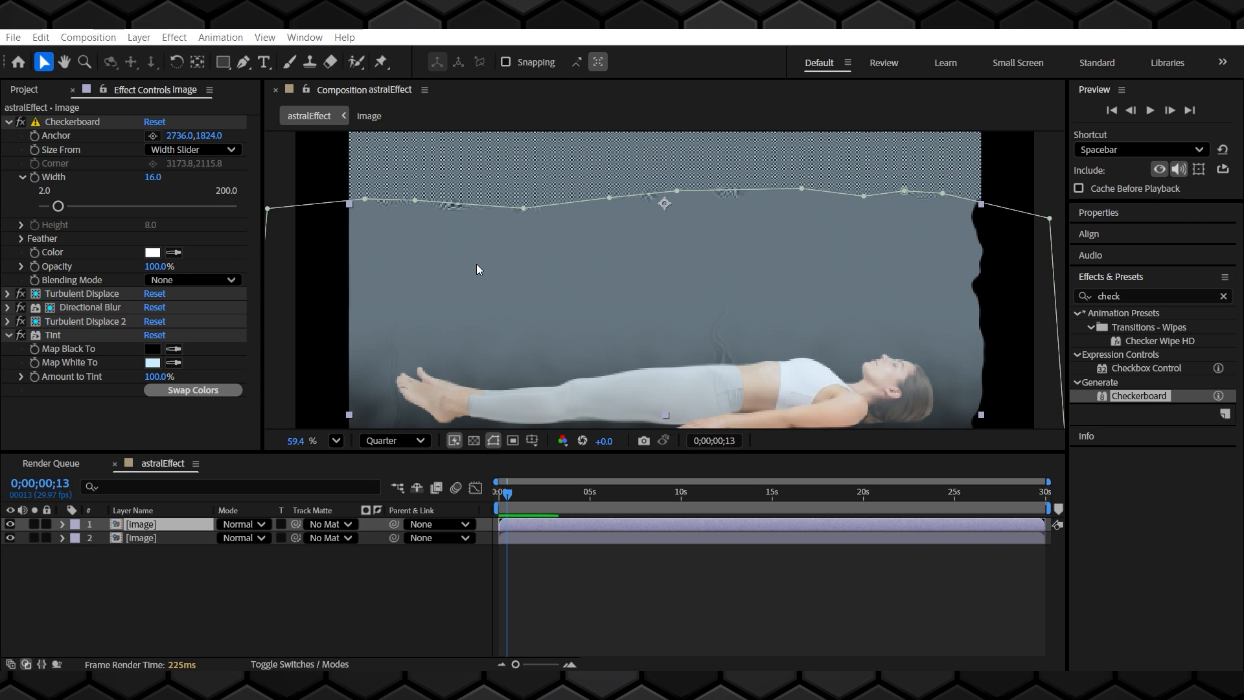
{"action": "left_click", "coordinate": [111, 431]}
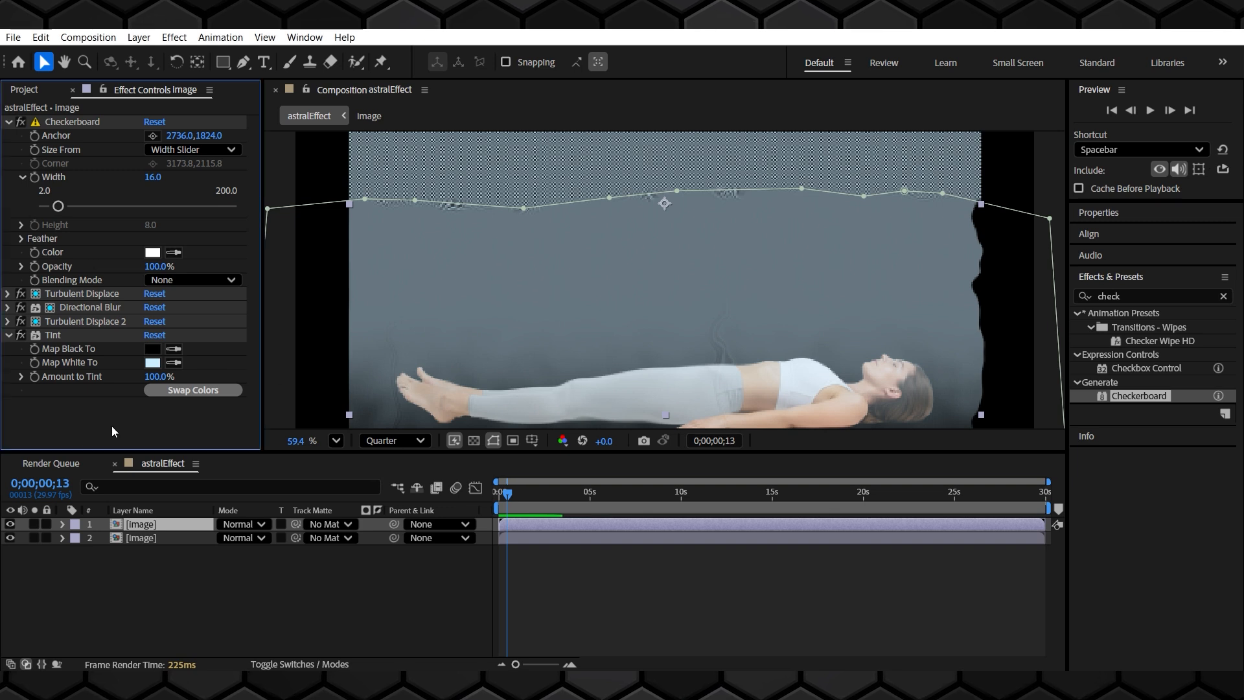
{"action": "left_click", "coordinate": [196, 282]}
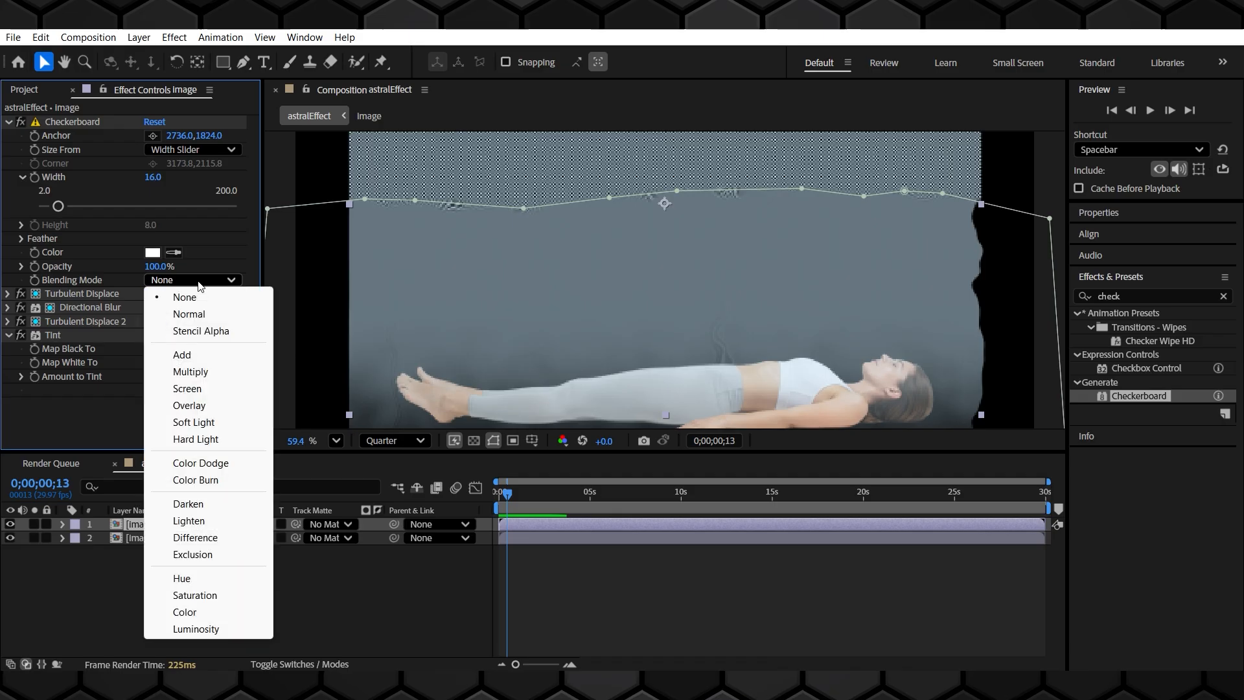
{"action": "left_click", "coordinate": [208, 332]}
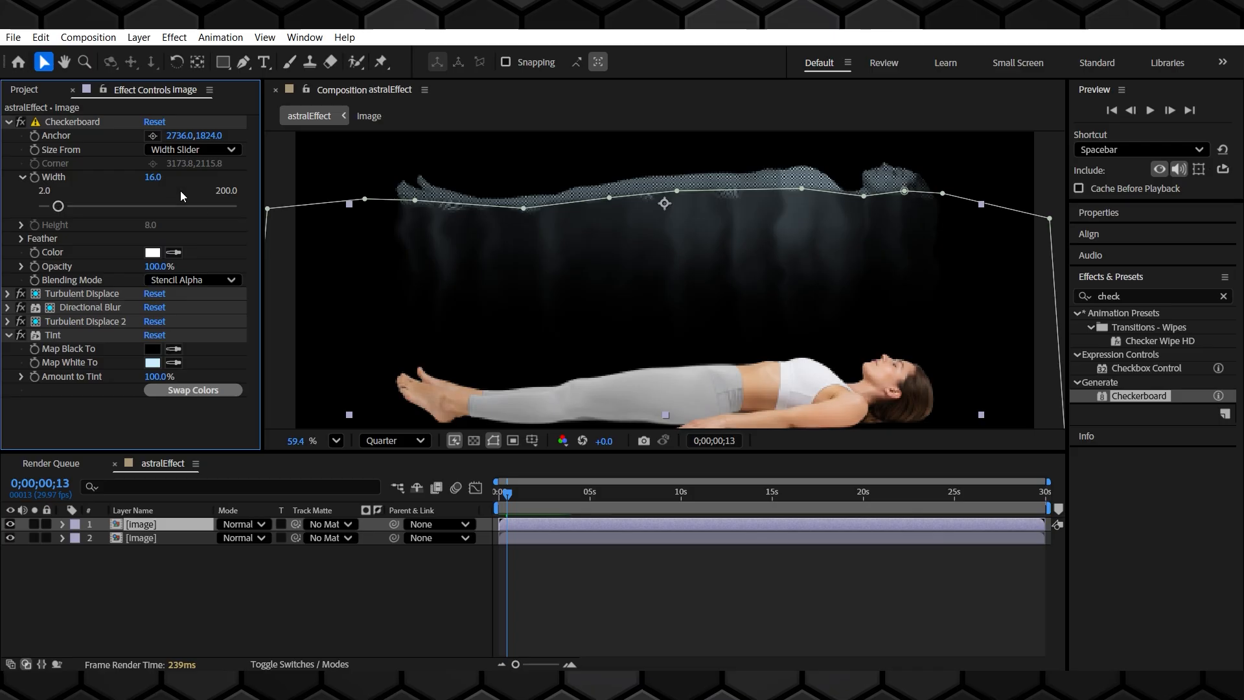
Set the Checkerboard Width to 2
{"action": "left_click_drag", "start_coordinate": [153, 177], "coordinate": [123, 196]}
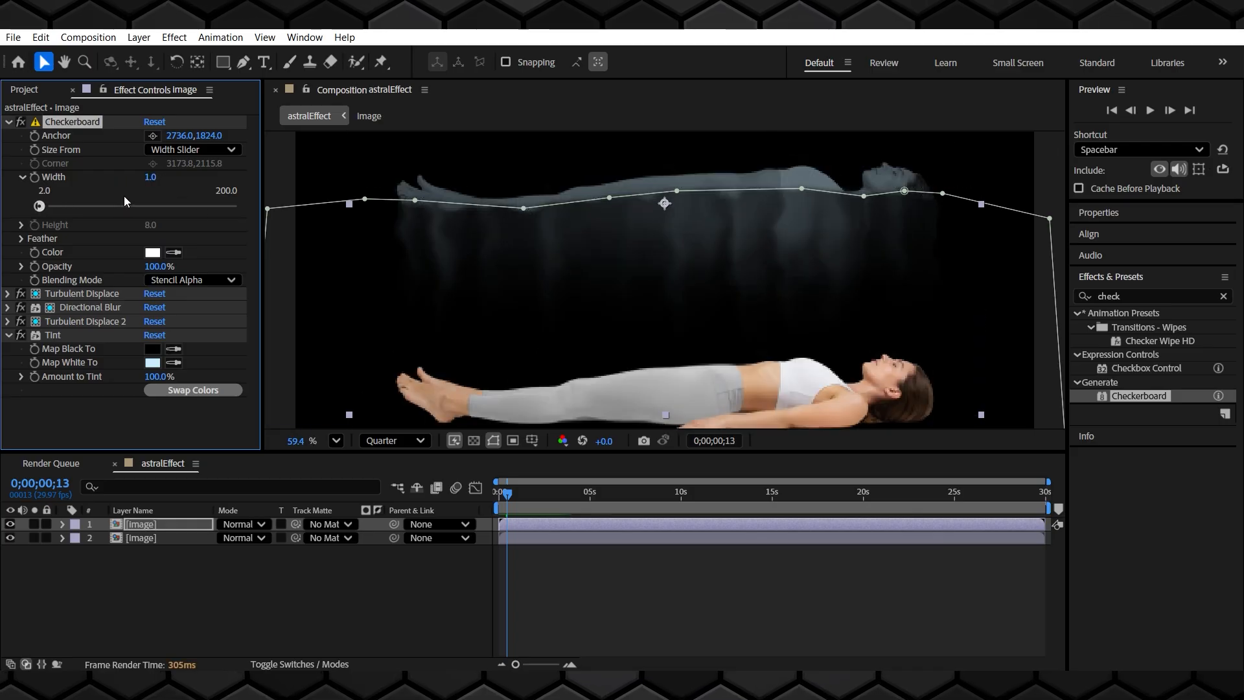
{"action": "scroll", "coordinate": [882, 172], "scroll_direction": "up", "scroll_amount": 1}
{"action": "left_click_drag", "start_coordinate": [815, 187], "coordinate": [758, 282]}
{"action": "scroll", "coordinate": [758, 284], "scroll_direction": "down", "scroll_amount": 1}
{"action": "left_click_drag", "start_coordinate": [691, 367], "coordinate": [755, 334]}
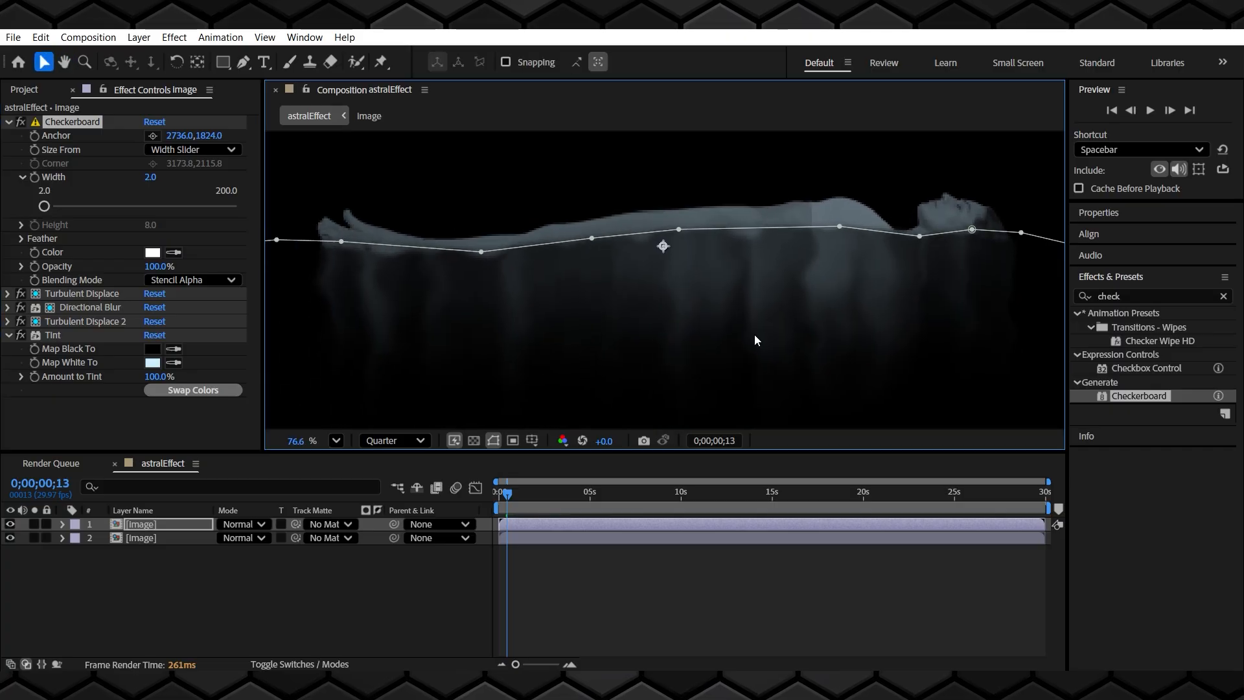
Apply the Glow effect to the top image layer
{"action": "left_click", "coordinate": [400, 590]}
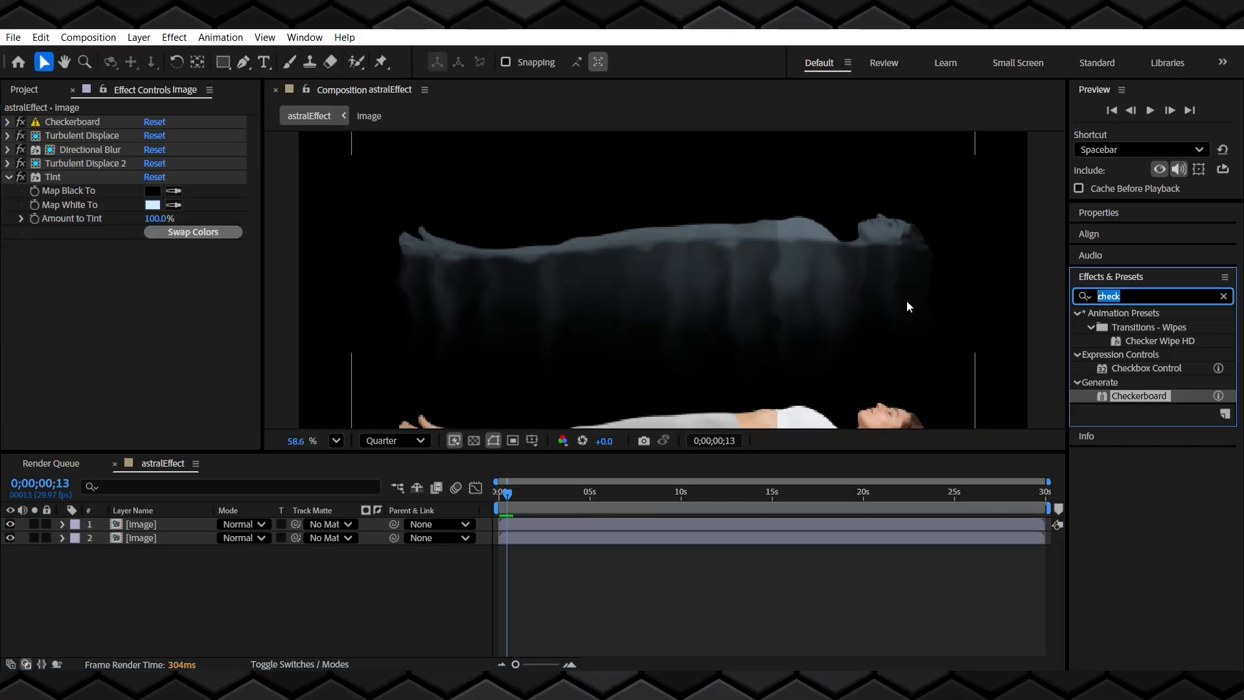
{"action": "type", "text": "glowe"}
{"action": "key", "text": "BackSpace"}
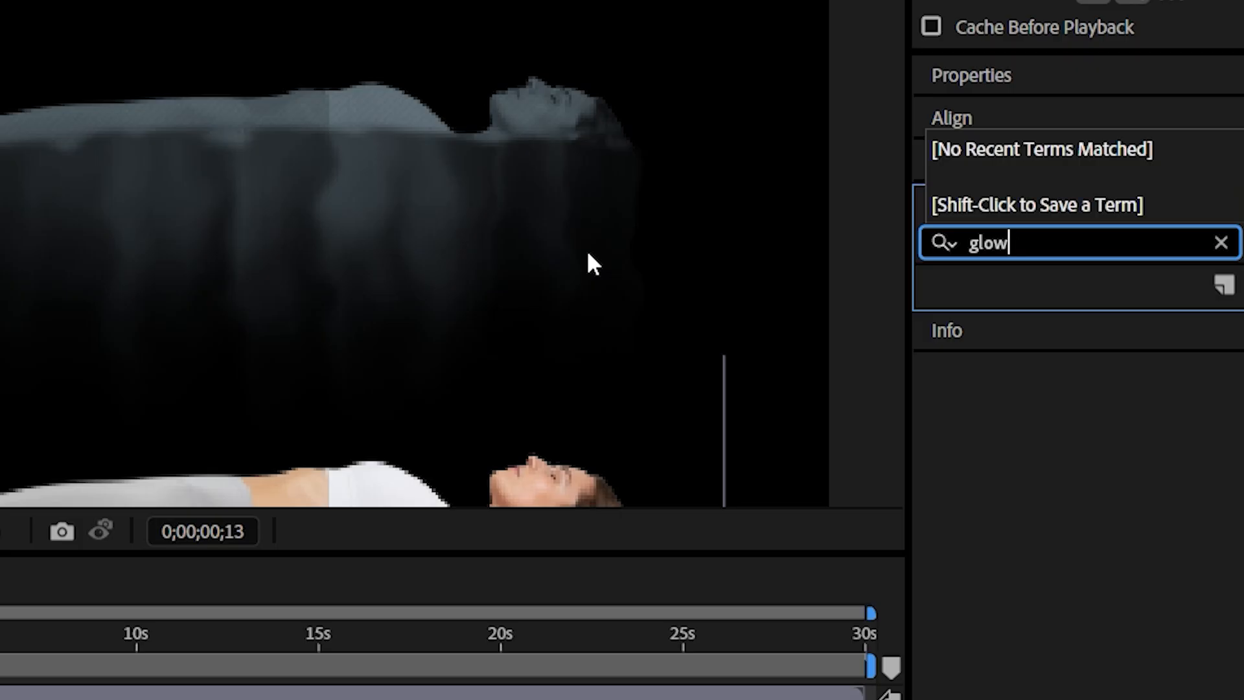
{"action": "left_click_drag", "start_coordinate": [1047, 442], "coordinate": [0, 348]}
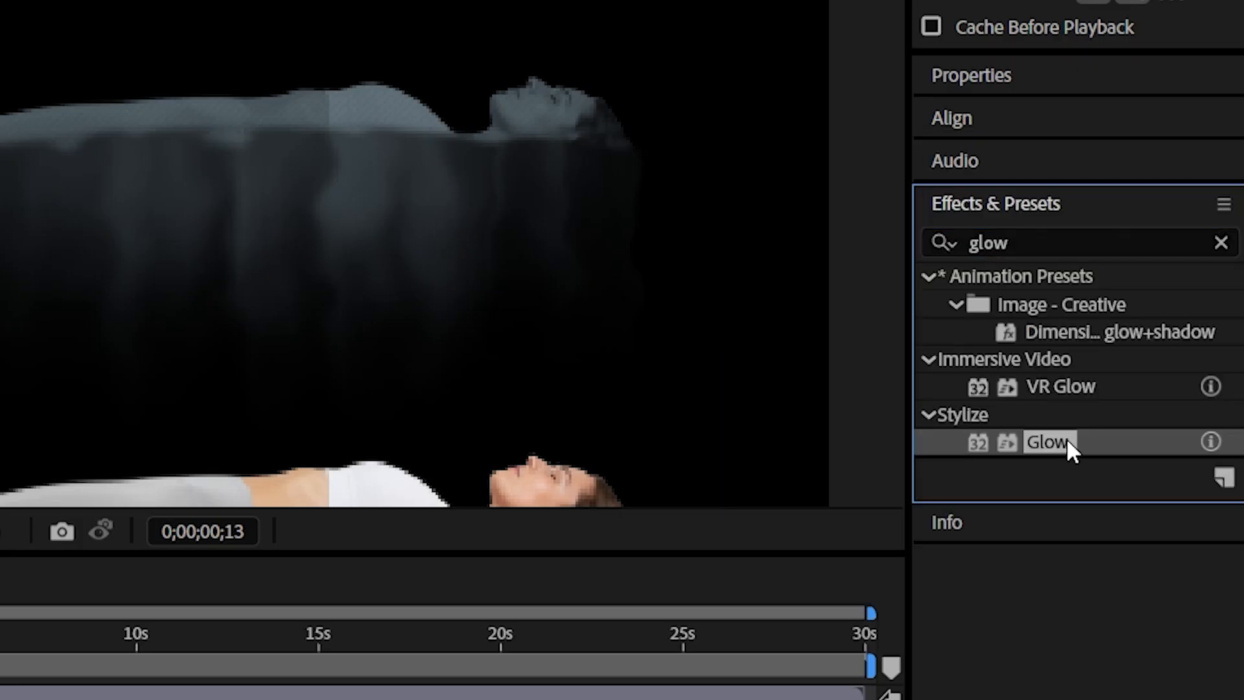
{"action": "left_click_drag", "start_coordinate": [120, 352], "coordinate": [119, 352]}
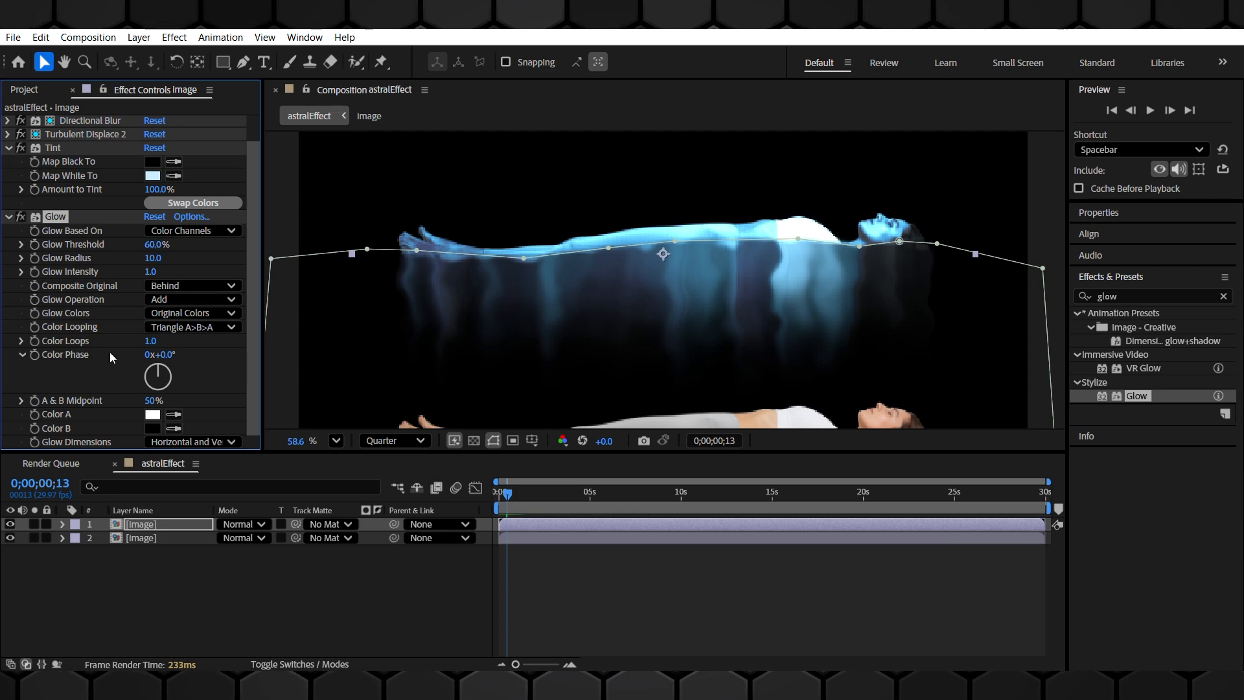
Set Glow Threshold to 52.2% and Glow Radius to 686
{"action": "left_click_drag", "start_coordinate": [152, 273], "coordinate": [219, 275]}
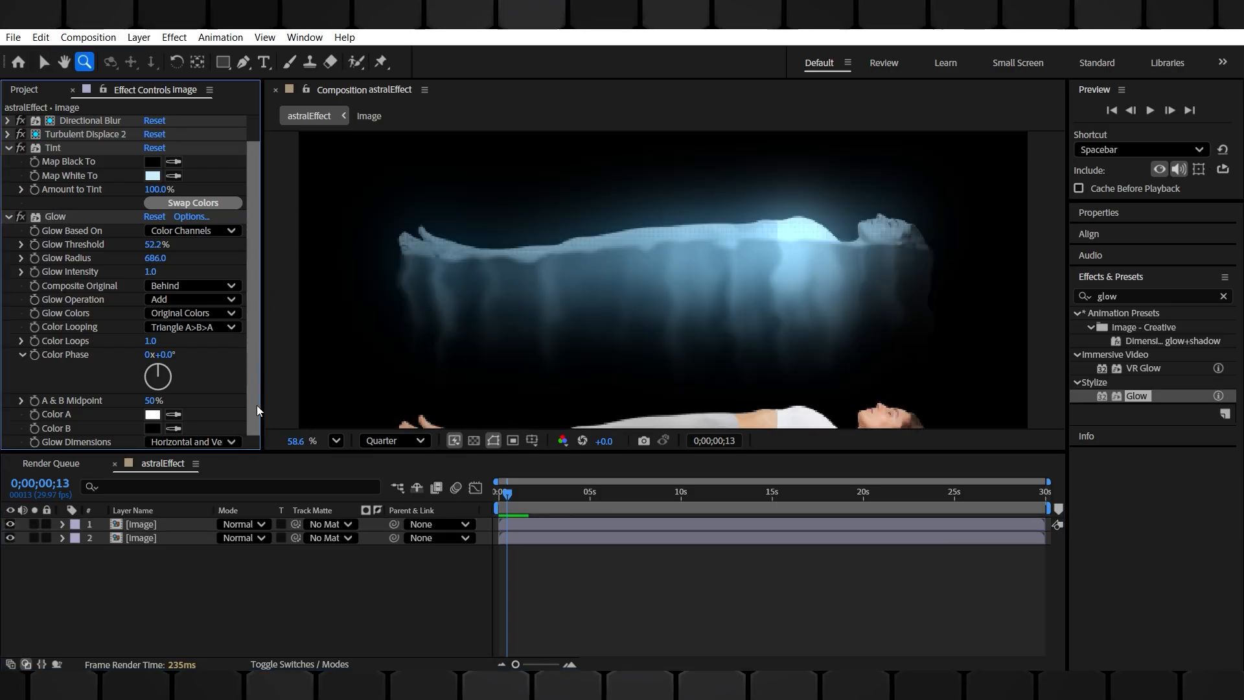
{"action": "left_click", "coordinate": [500, 492]}
{"action": "left_click", "coordinate": [499, 491]}
Play back the composition from the start to preview the glowing figure
{"action": "key", "text": "space"}
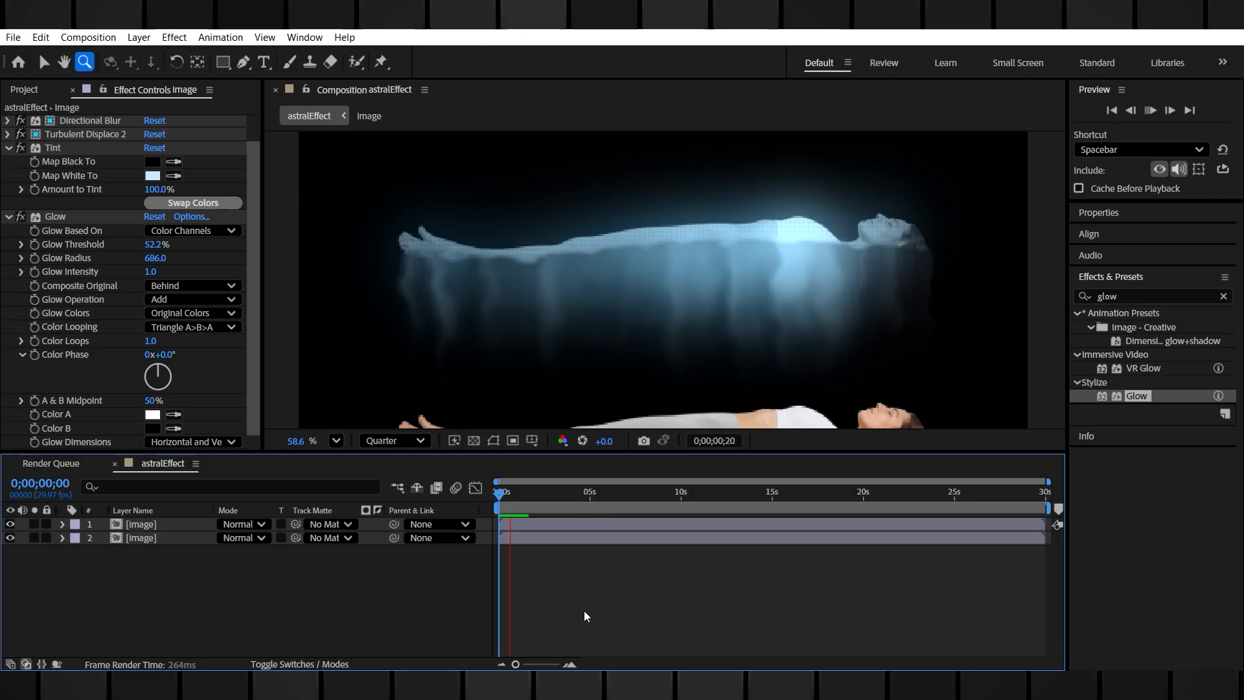
{"action": "key", "text": "space"}
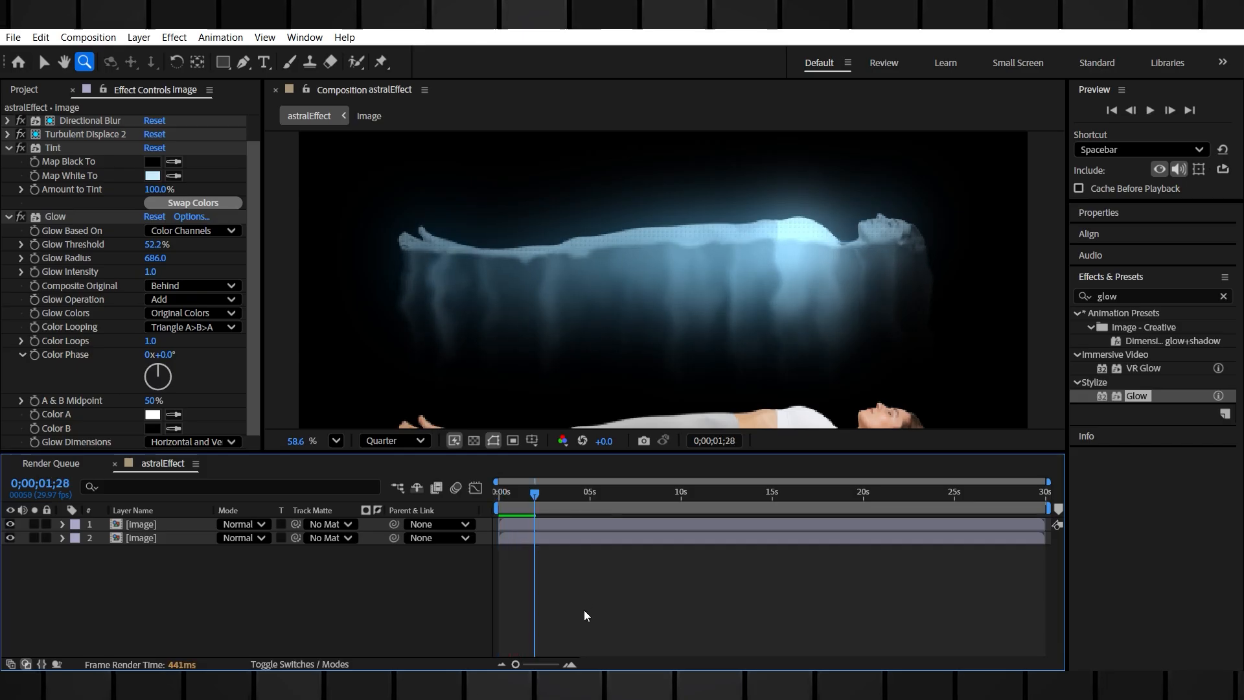
{"action": "left_click_drag", "start_coordinate": [533, 492], "coordinate": [497, 490]}
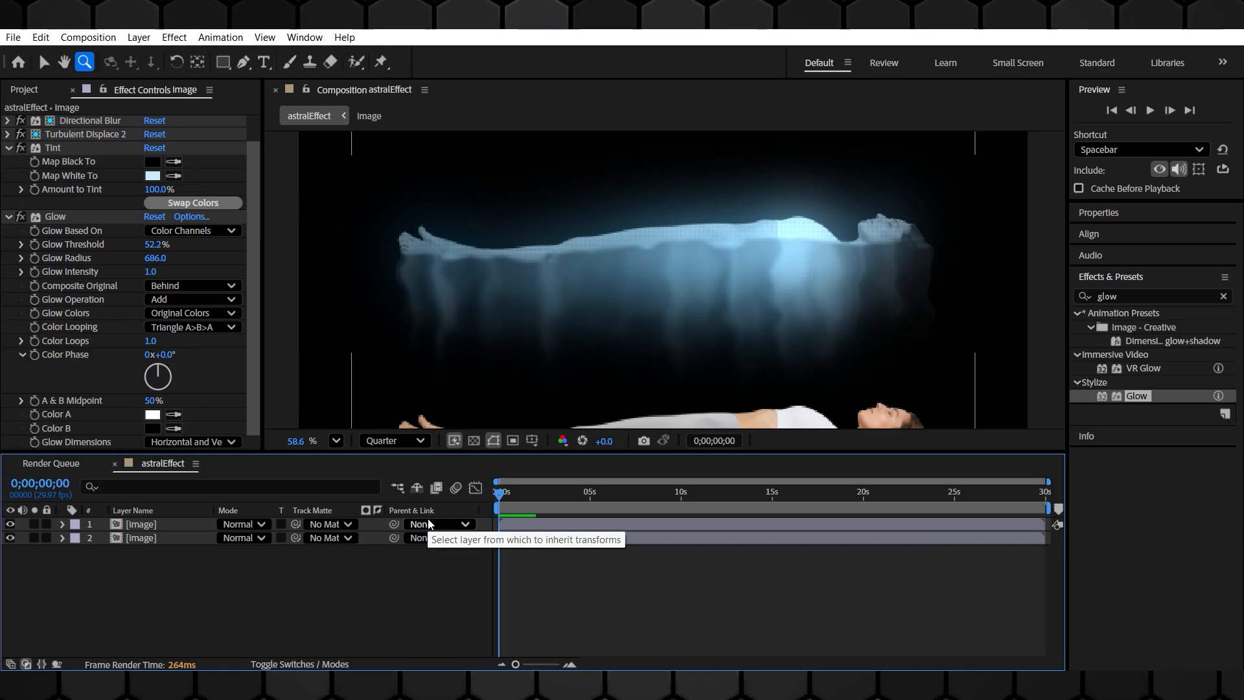
{"action": "scroll", "coordinate": [786, 319], "scroll_direction": "down", "scroll_amount": 3}
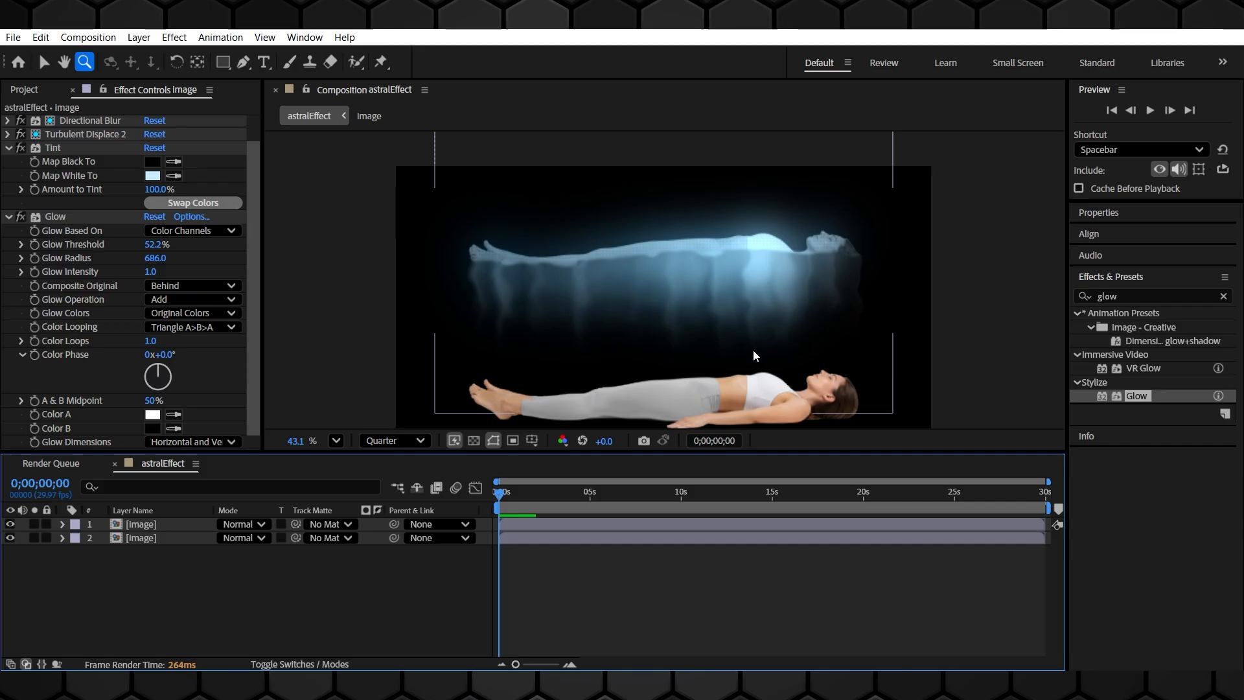
{"action": "mouse_move", "coordinate": [499, 495]}
{"action": "left_mouse_down"}
{"action": "mouse_move", "coordinate": [538, 497]}
{"action": "mouse_move", "coordinate": [486, 496]}
{"action": "left_mouse_up"}
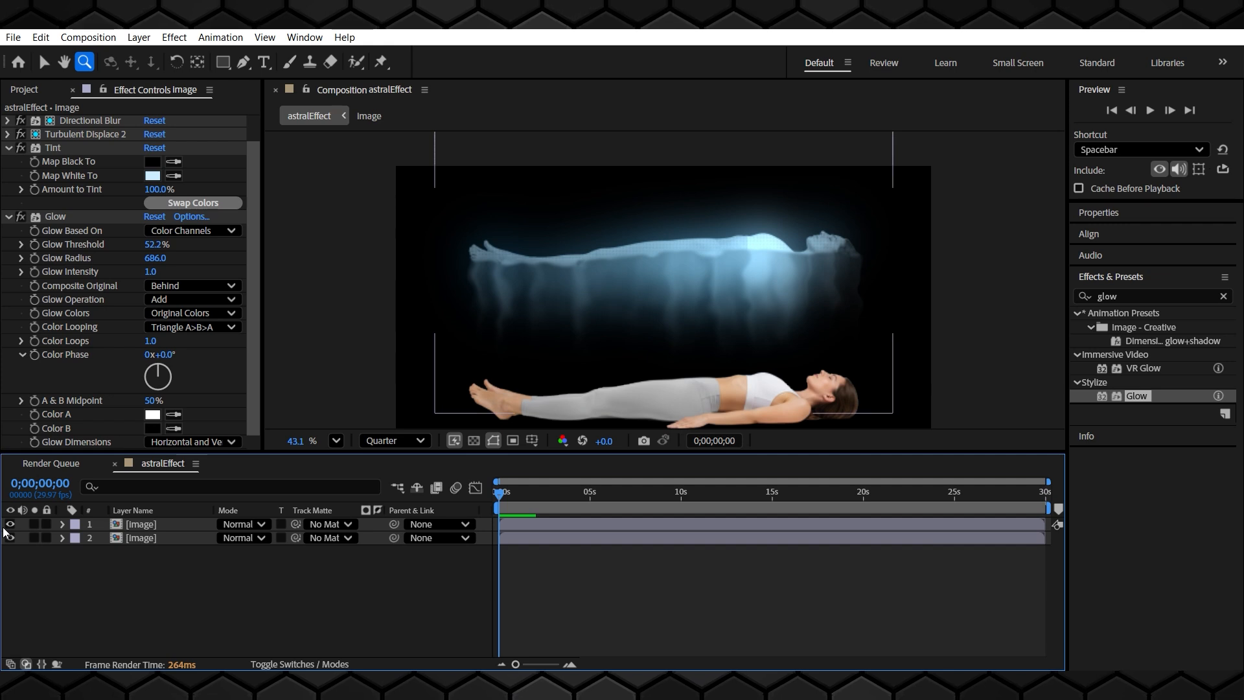
{"action": "left_click", "coordinate": [9, 217]}
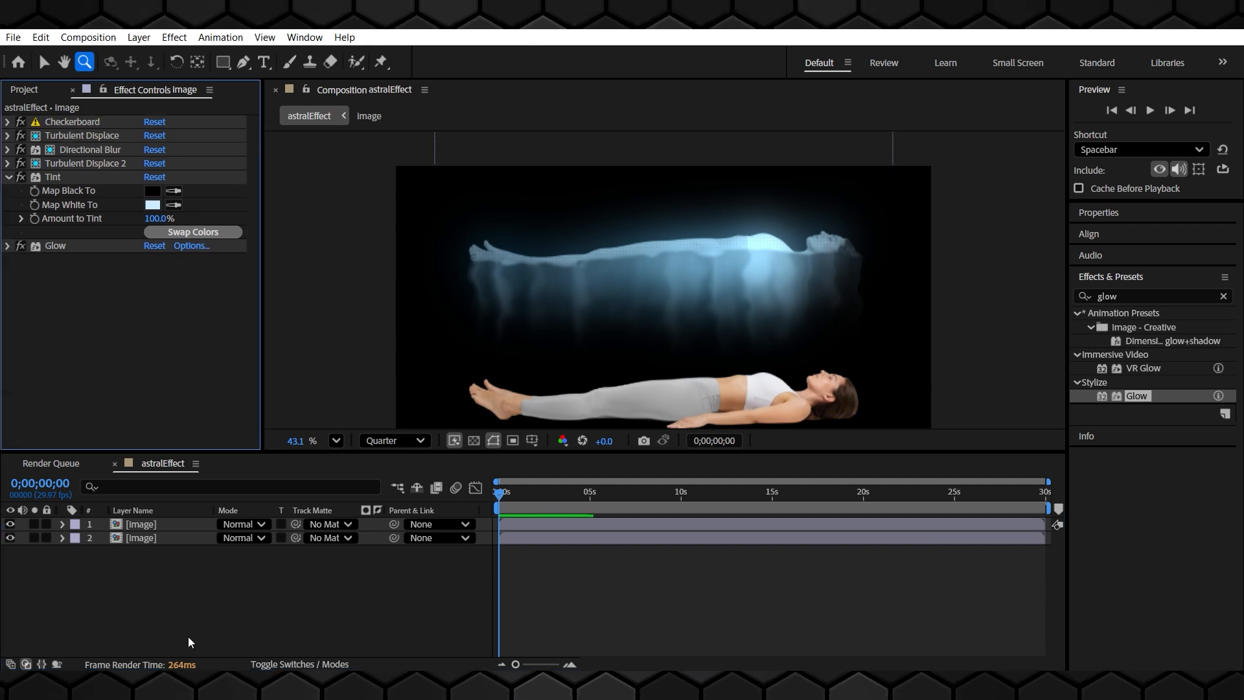
{"action": "left_click", "coordinate": [9, 177]}
{"action": "left_click", "coordinate": [330, 609]}
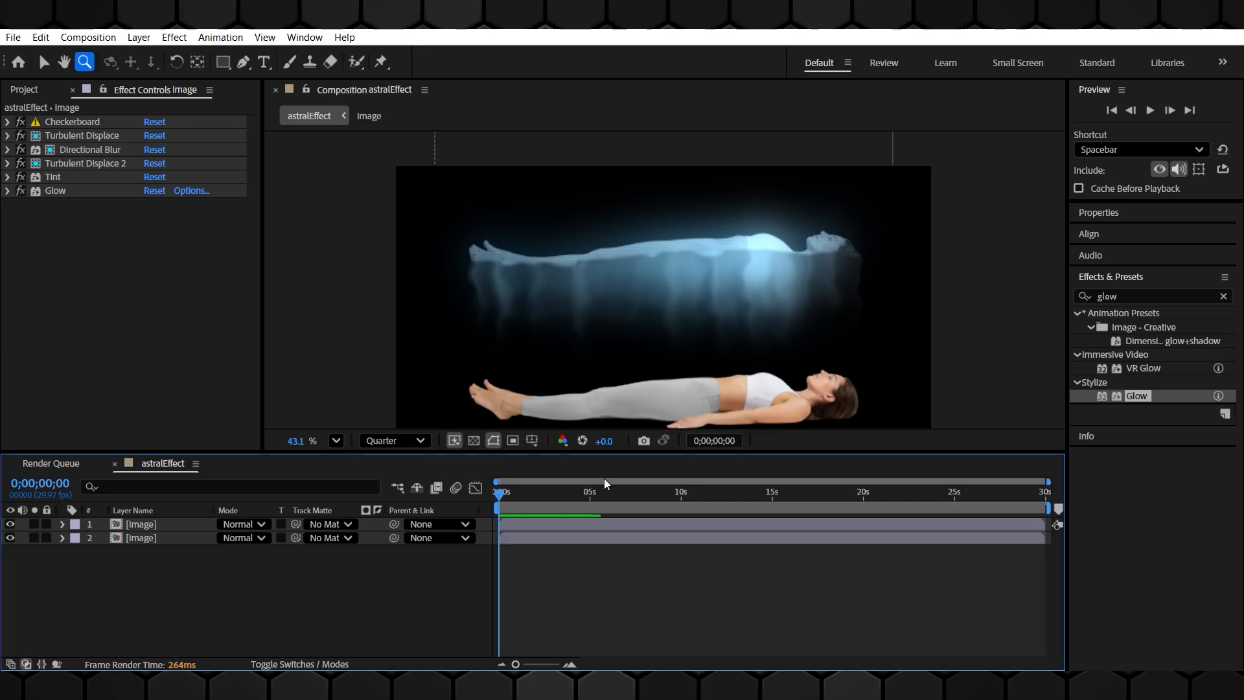
{"action": "key", "text": "space"}
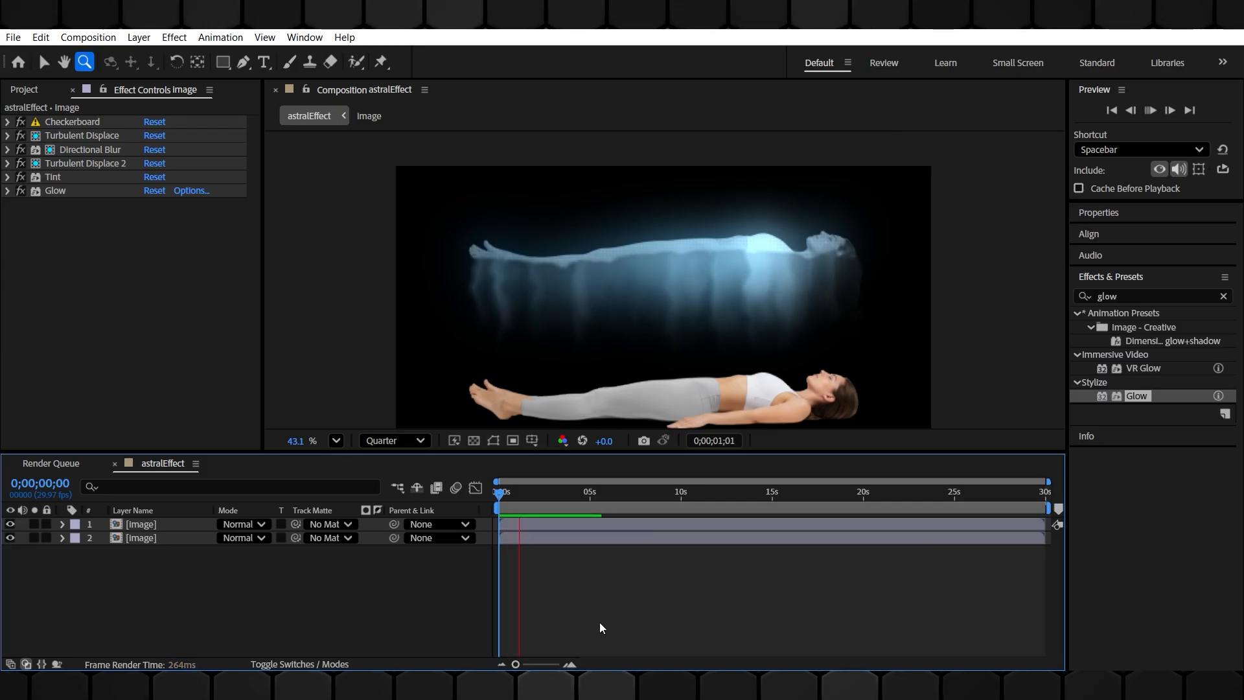
{"action": "key", "text": "space"}
Select the top image layer, show its Position and set a Position keyframe at the start of the timeline
{"action": "left_click", "coordinate": [554, 527]}
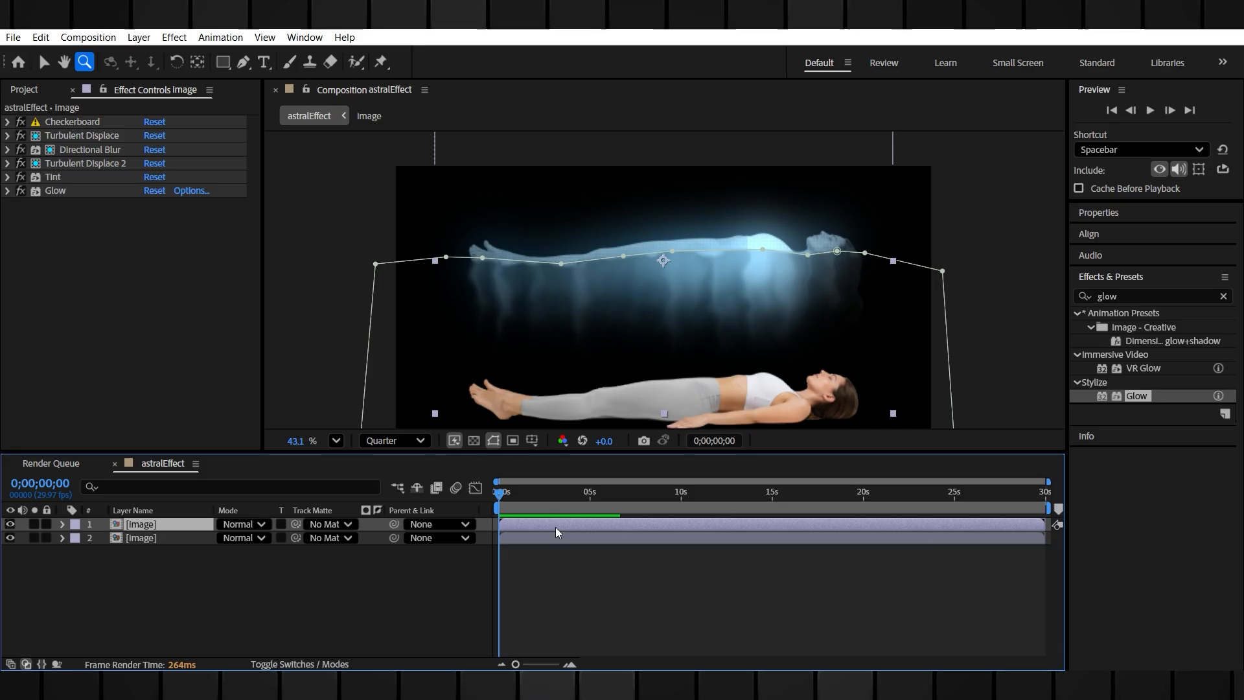
{"action": "key", "text": "p"}
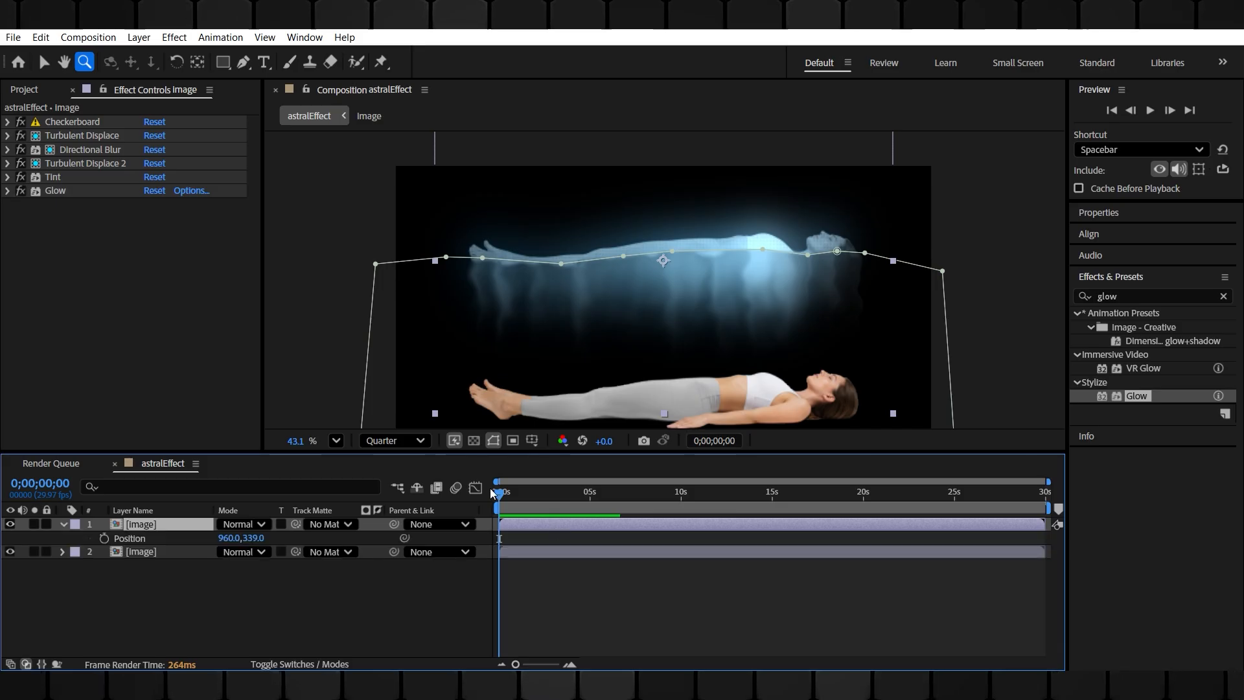
{"action": "left_click", "coordinate": [103, 538]}
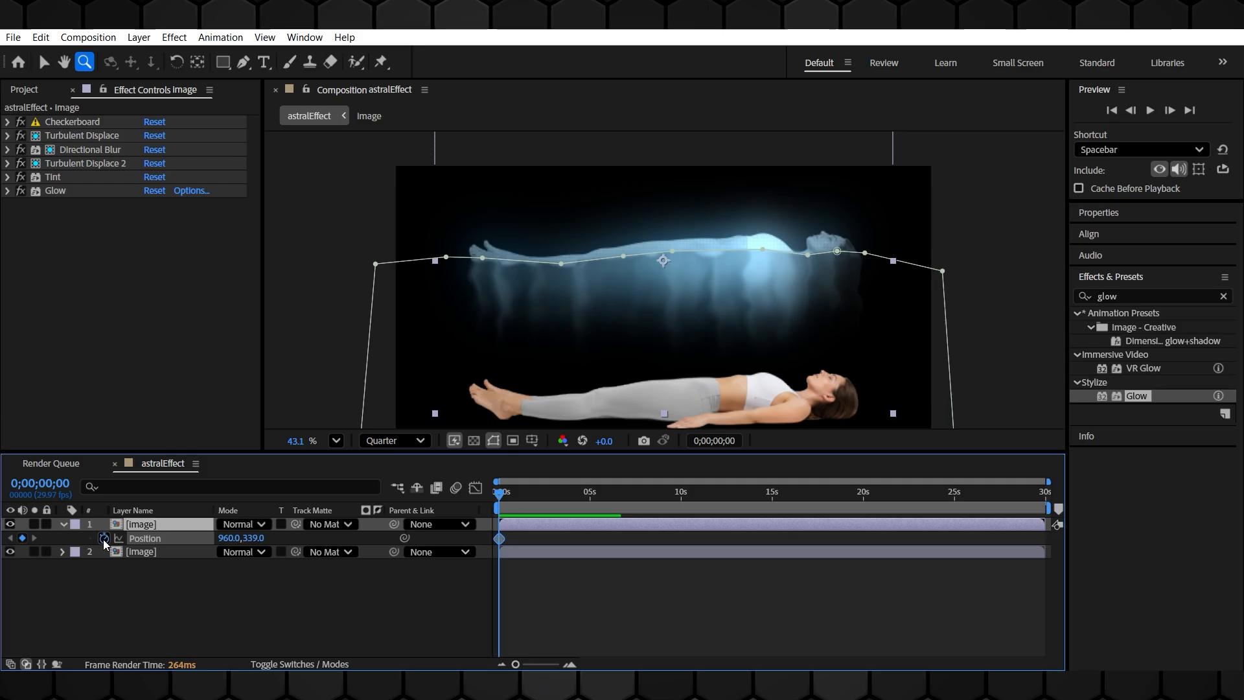
Move to 0;00;05;00 and add a Position keyframe for the top layer there
{"action": "left_click", "coordinate": [591, 496]}
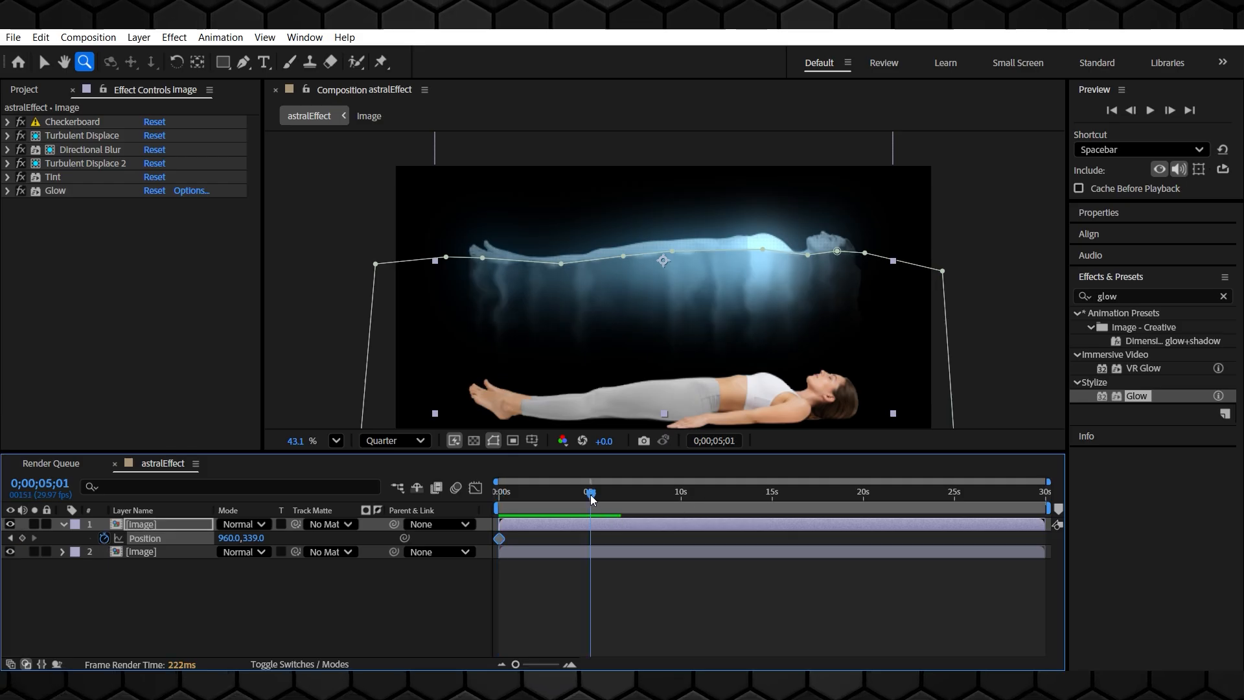
{"action": "left_click", "coordinate": [589, 496]}
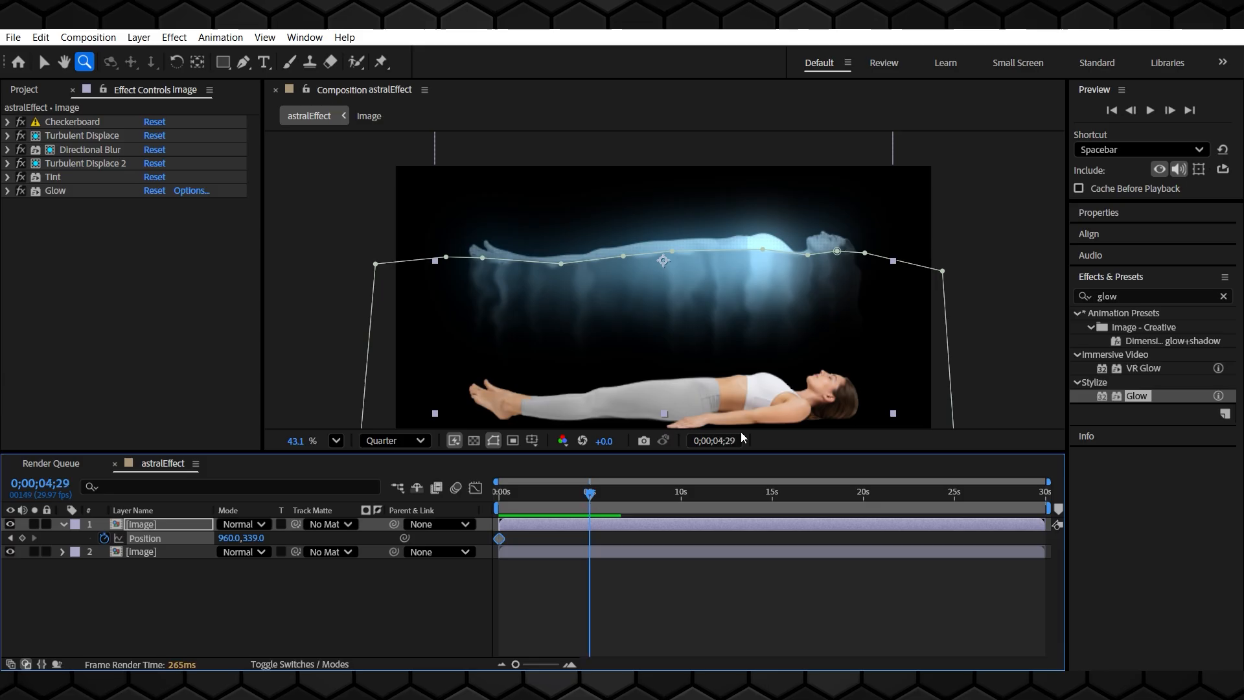
{"action": "left_click", "coordinate": [591, 494]}
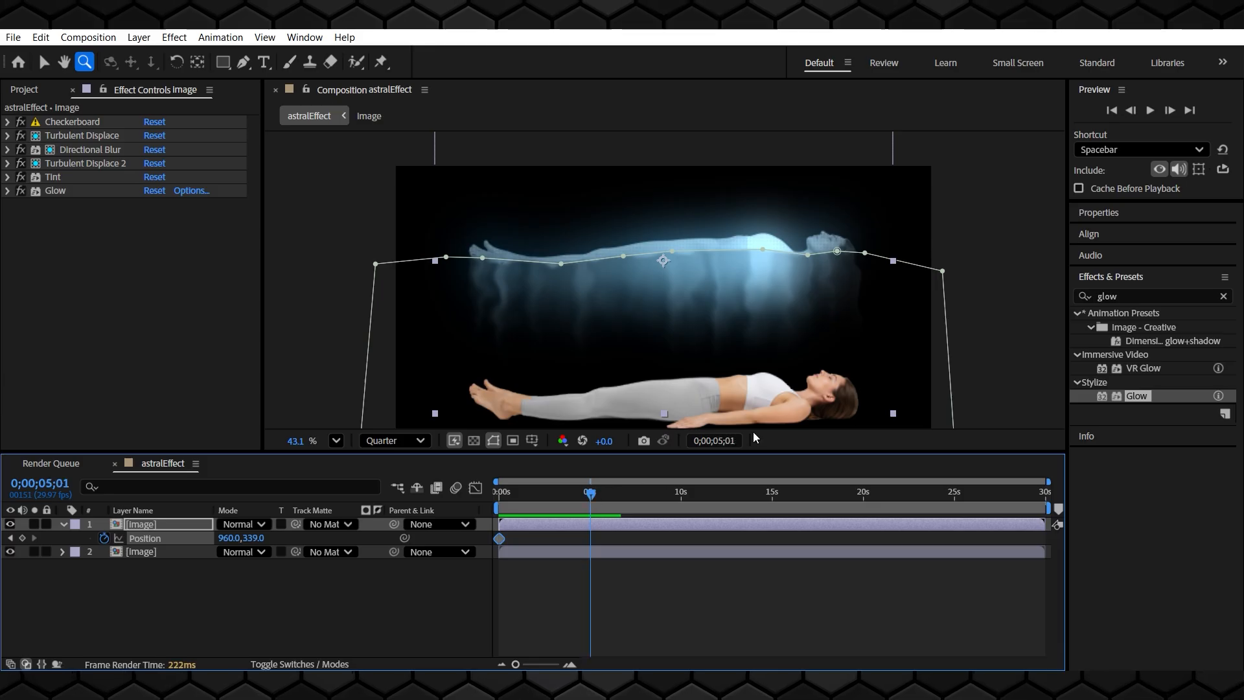
{"action": "key", "text": "alt+shift+j"}
{"action": "key", "text": "Right"}
{"action": "key", "text": "BackSpace"}
{"action": "type", "text": "0"}
{"action": "key", "text": "Return"}
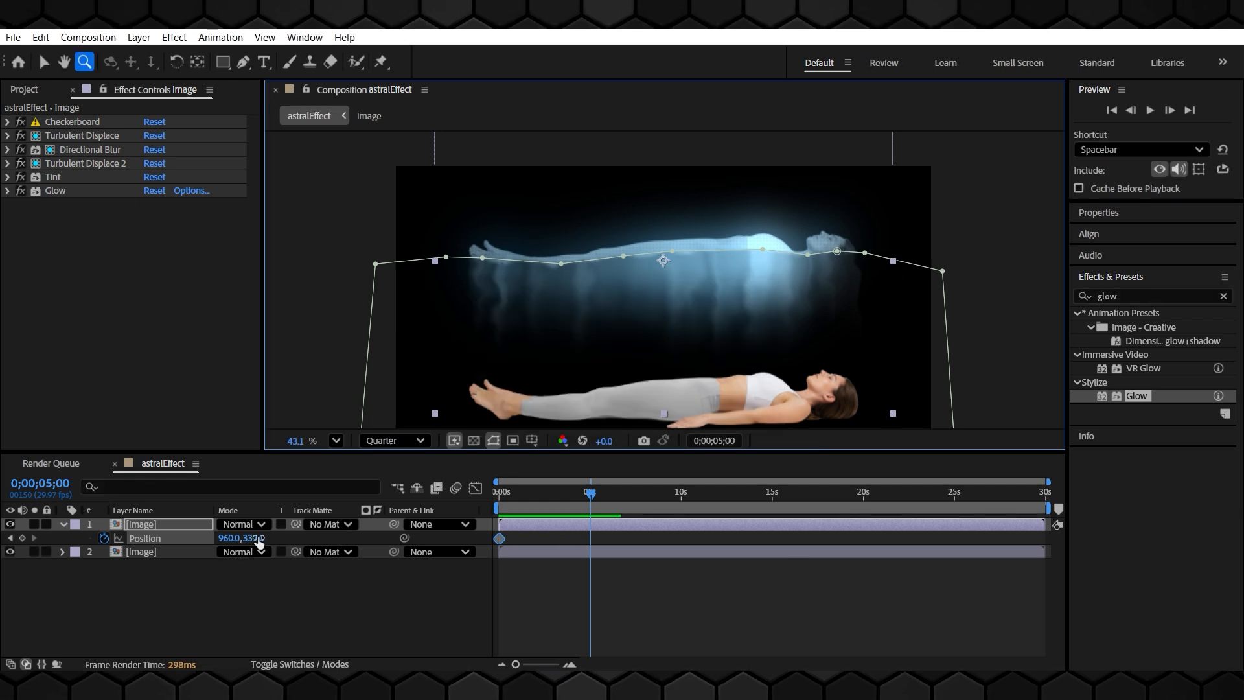
{"action": "left_click", "coordinate": [23, 538]}
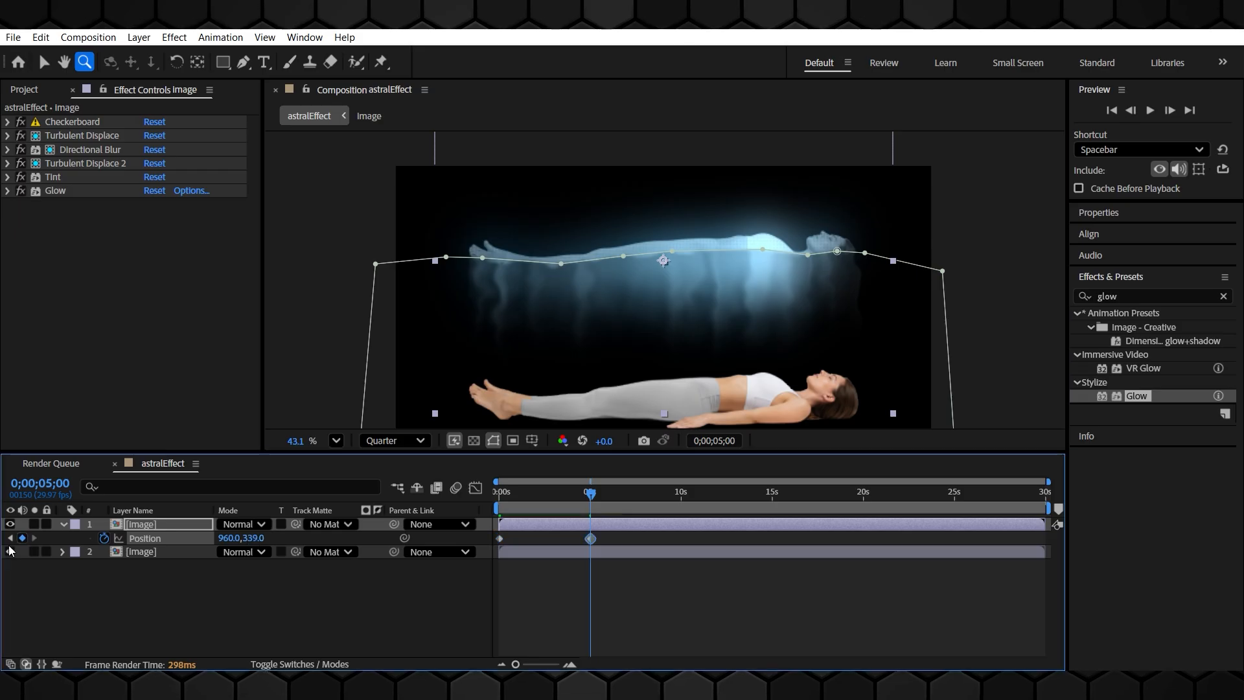
Return to the first keyframe and lower the top layer's Position Y to 540, then about 823
{"action": "left_click", "coordinate": [10, 538]}
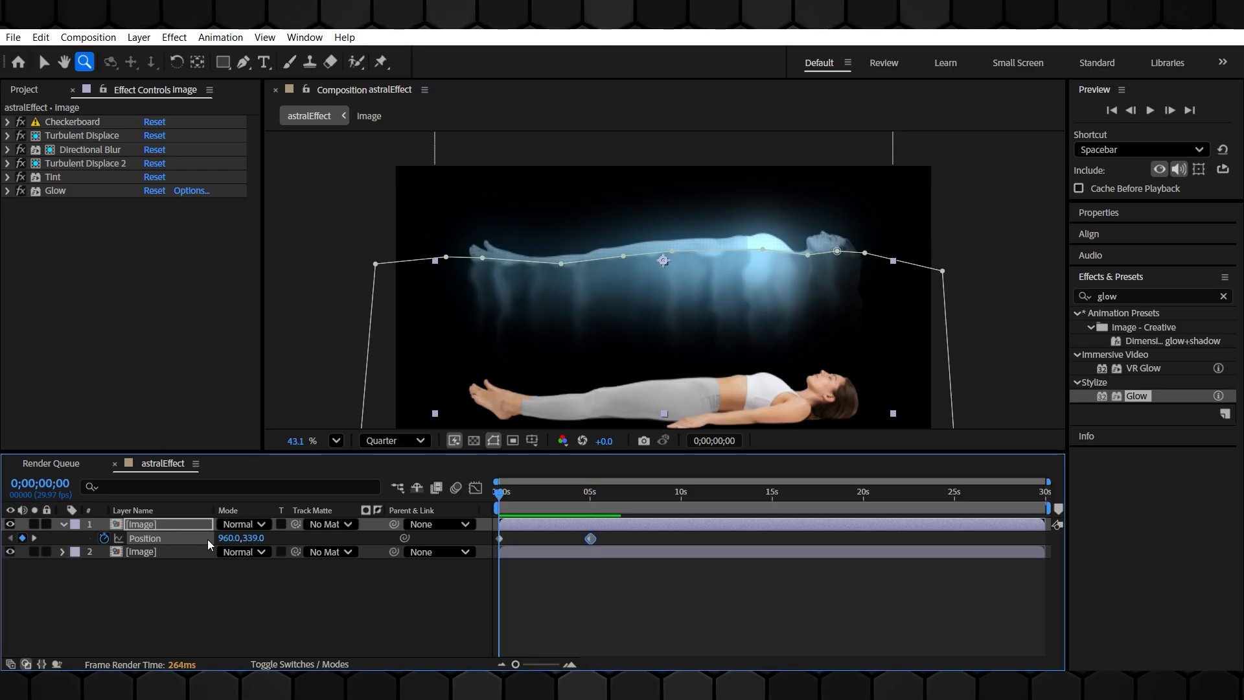
{"action": "left_click", "coordinate": [253, 538]}
{"action": "type", "text": "5"}
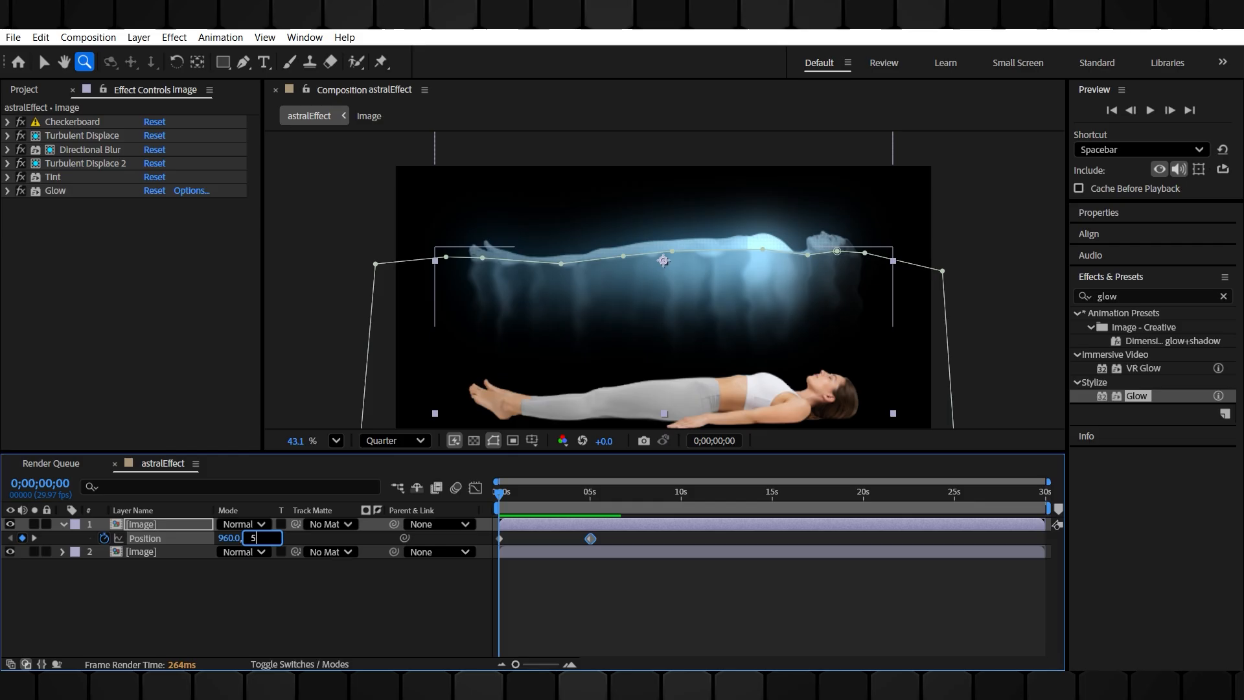
{"action": "type", "text": "40"}
{"action": "key", "text": "Return"}
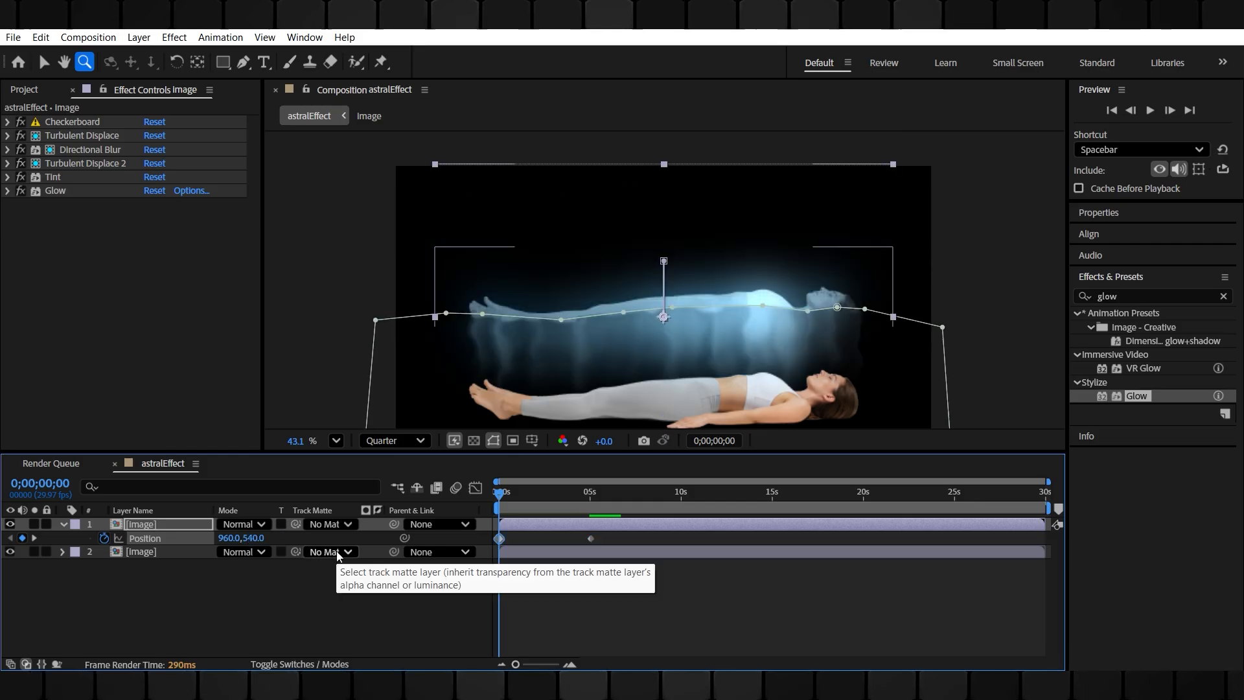
{"action": "left_click_drag", "start_coordinate": [254, 538], "coordinate": [472, 551]}
Copy the bottom layer's Position Y value and paste it into the top layer's first Position keyframe
{"action": "left_click", "coordinate": [178, 554]}
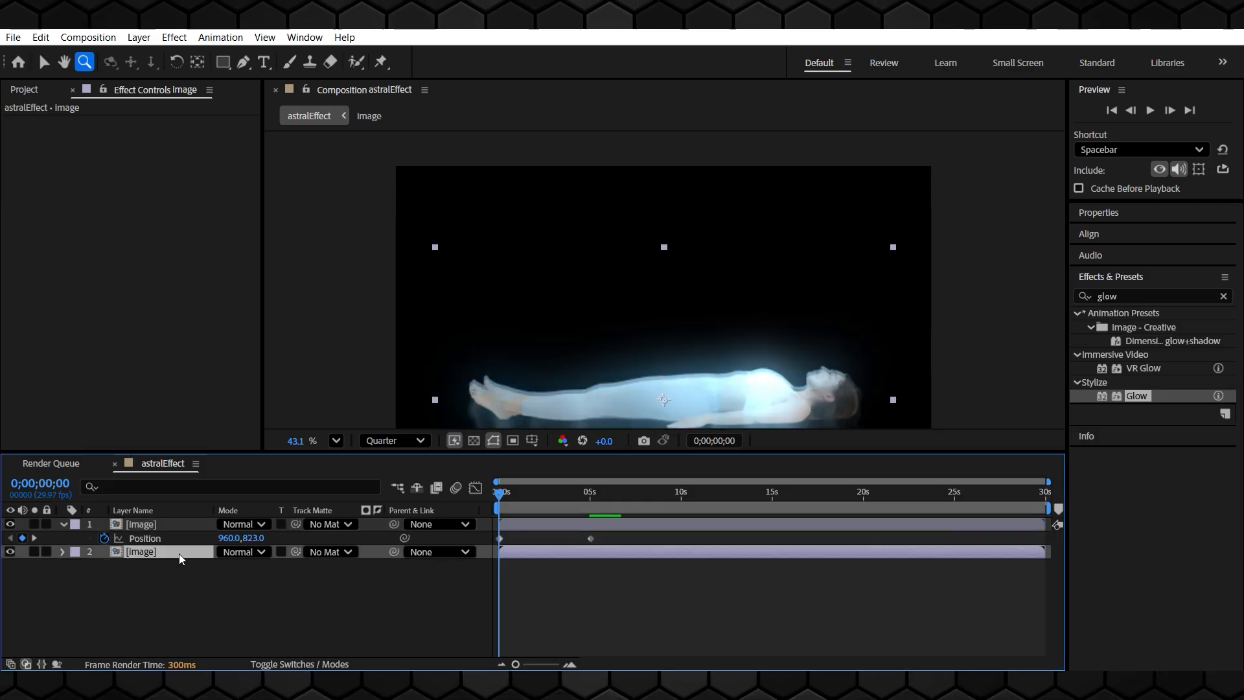
{"action": "key", "text": "p"}
{"action": "left_click", "coordinate": [254, 566]}
{"action": "key", "text": "ctrl+c"}
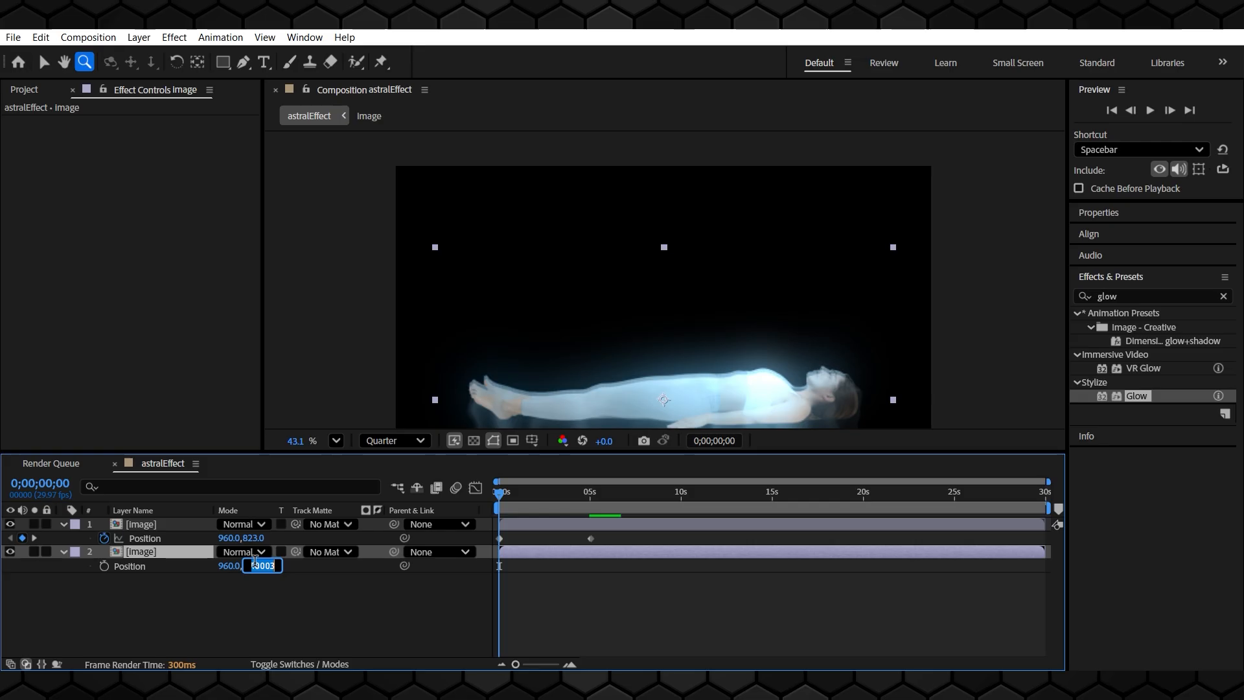
{"action": "left_click", "coordinate": [256, 539]}
{"action": "key", "text": "ctrl+v"}
{"action": "left_click", "coordinate": [308, 598]}
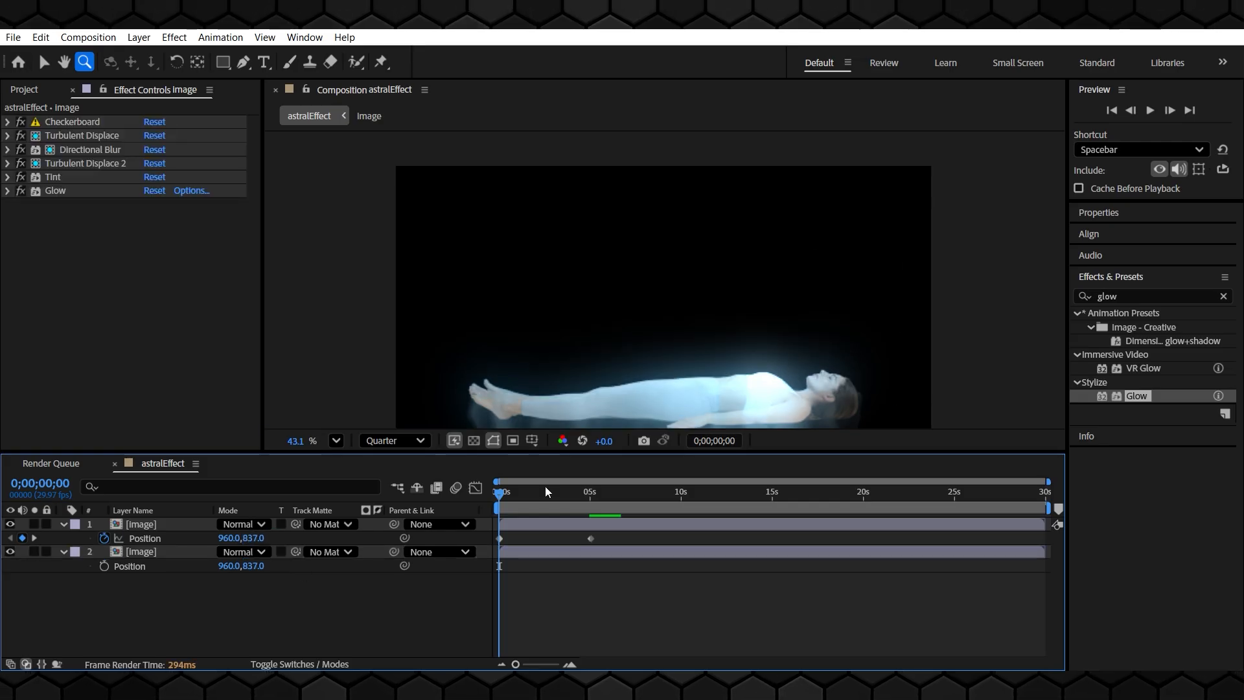
{"action": "scroll", "coordinate": [703, 345], "scroll_direction": "down", "scroll_amount": 1}
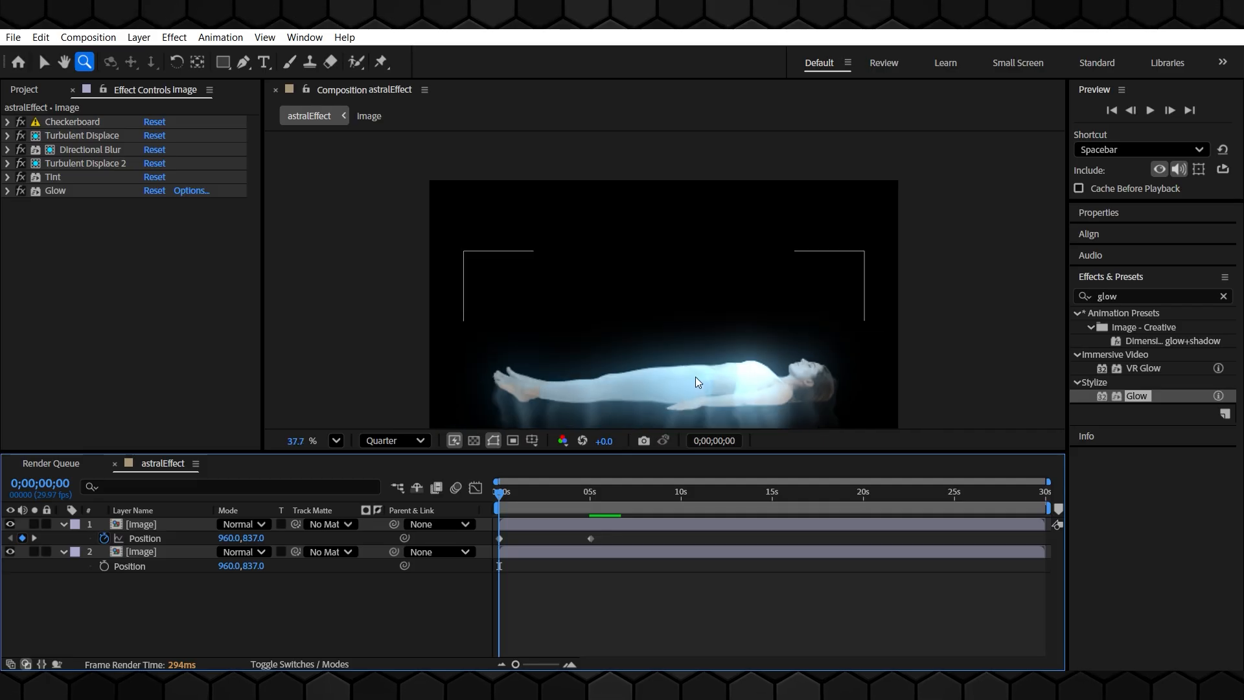
{"action": "scroll", "coordinate": [695, 376], "scroll_direction": "up", "scroll_amount": 2}
{"action": "left_click_drag", "start_coordinate": [685, 368], "coordinate": [674, 279]}
{"action": "key", "text": "z"}
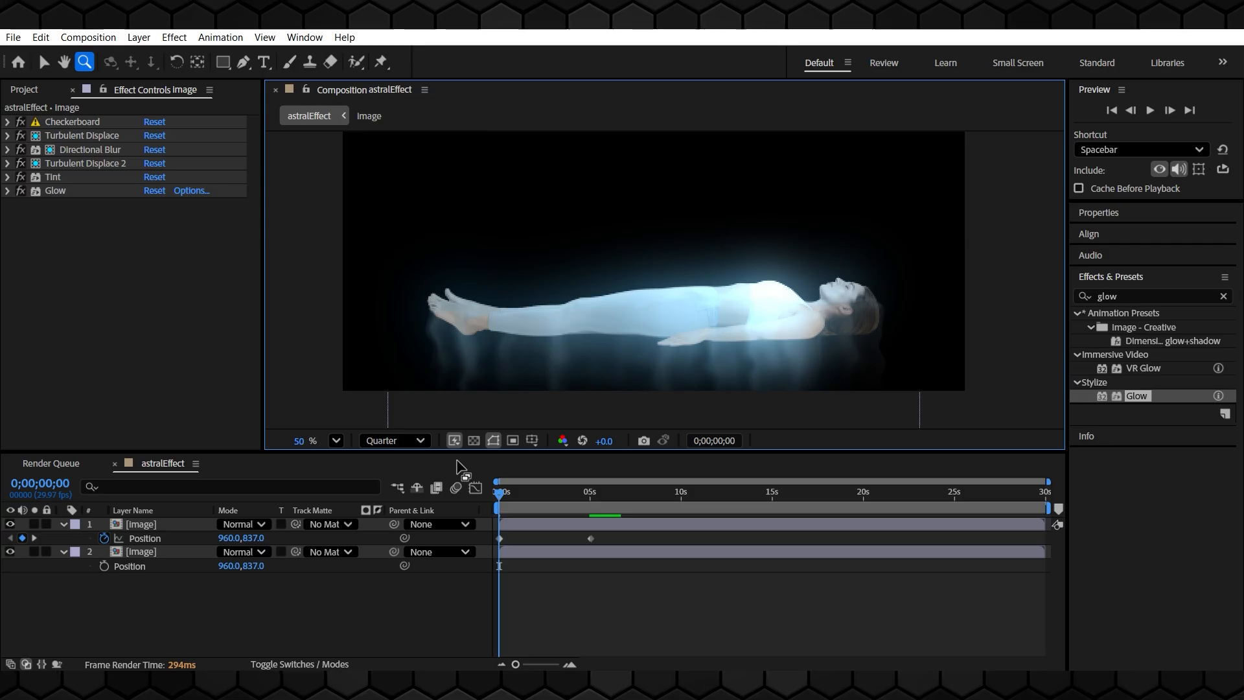
At the 0;00;05;00 keyframe, set keyframes on both Turbulent Displace Amounts and the Directional Blur Length
{"action": "left_click", "coordinate": [120, 482]}
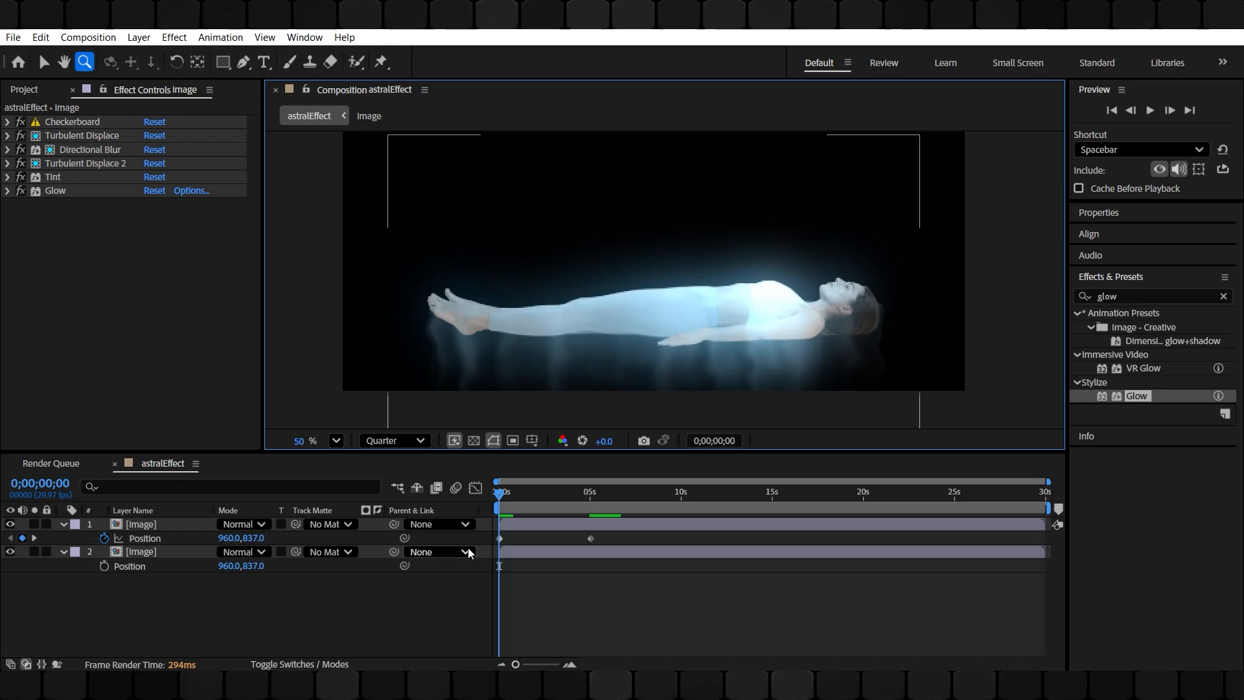
{"action": "left_click", "coordinate": [35, 538]}
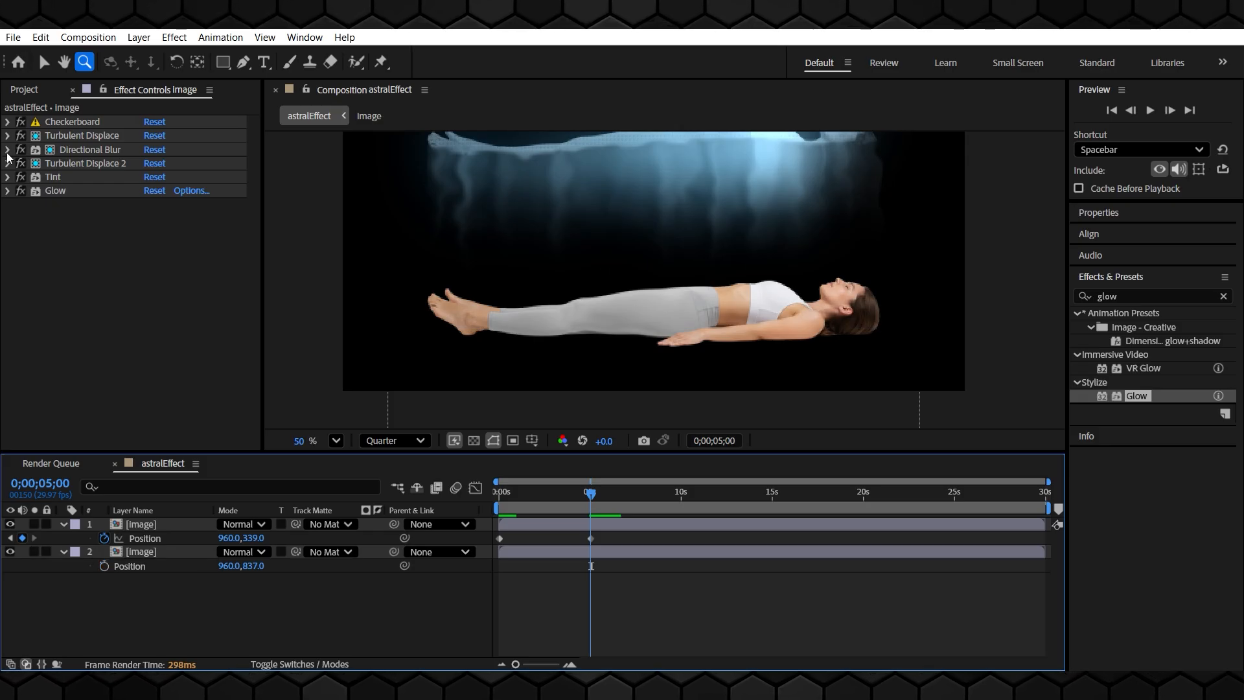
{"action": "left_click", "coordinate": [7, 136]}
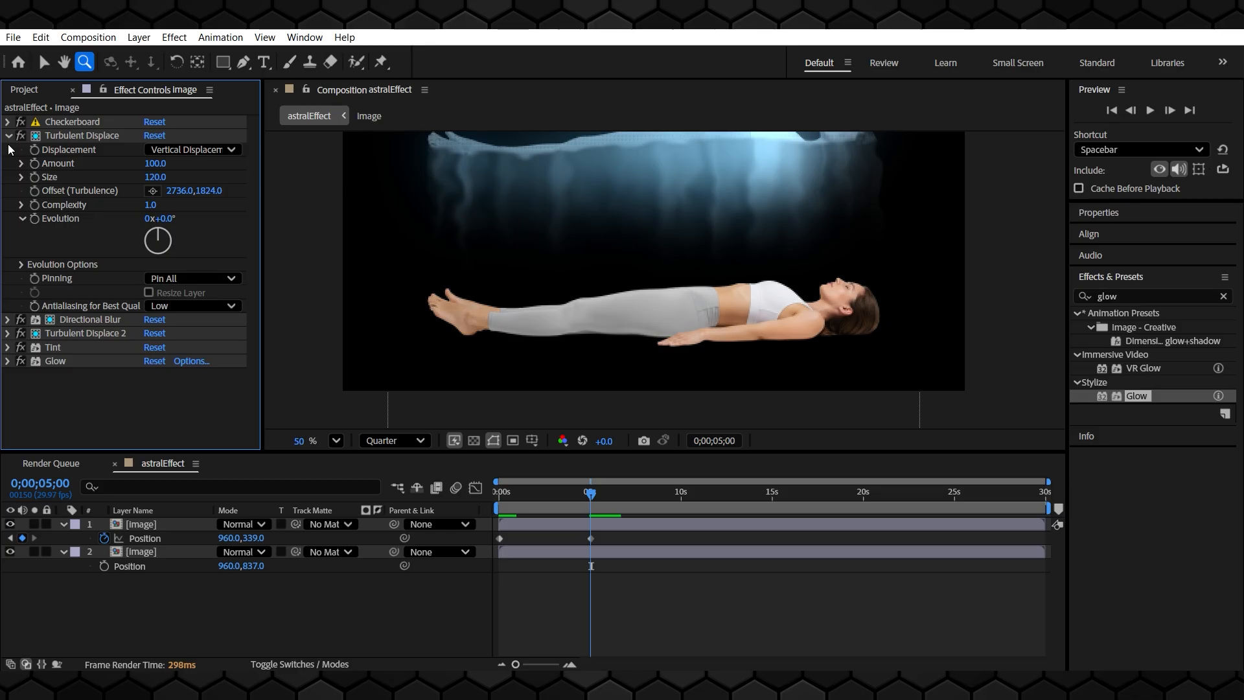
{"action": "left_click", "coordinate": [7, 320]}
{"action": "left_click", "coordinate": [7, 395]}
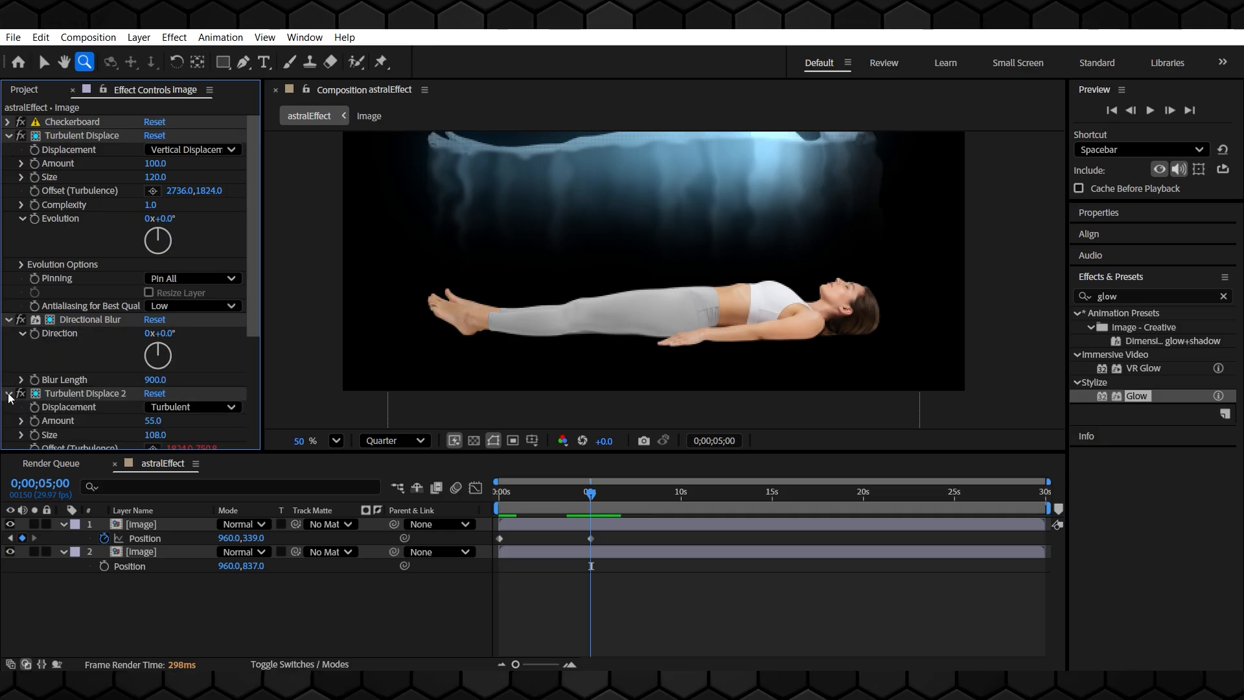
{"action": "scroll", "coordinate": [84, 398], "scroll_direction": "down", "scroll_amount": 2}
{"action": "scroll", "coordinate": [83, 398], "scroll_direction": "up", "scroll_amount": 2}
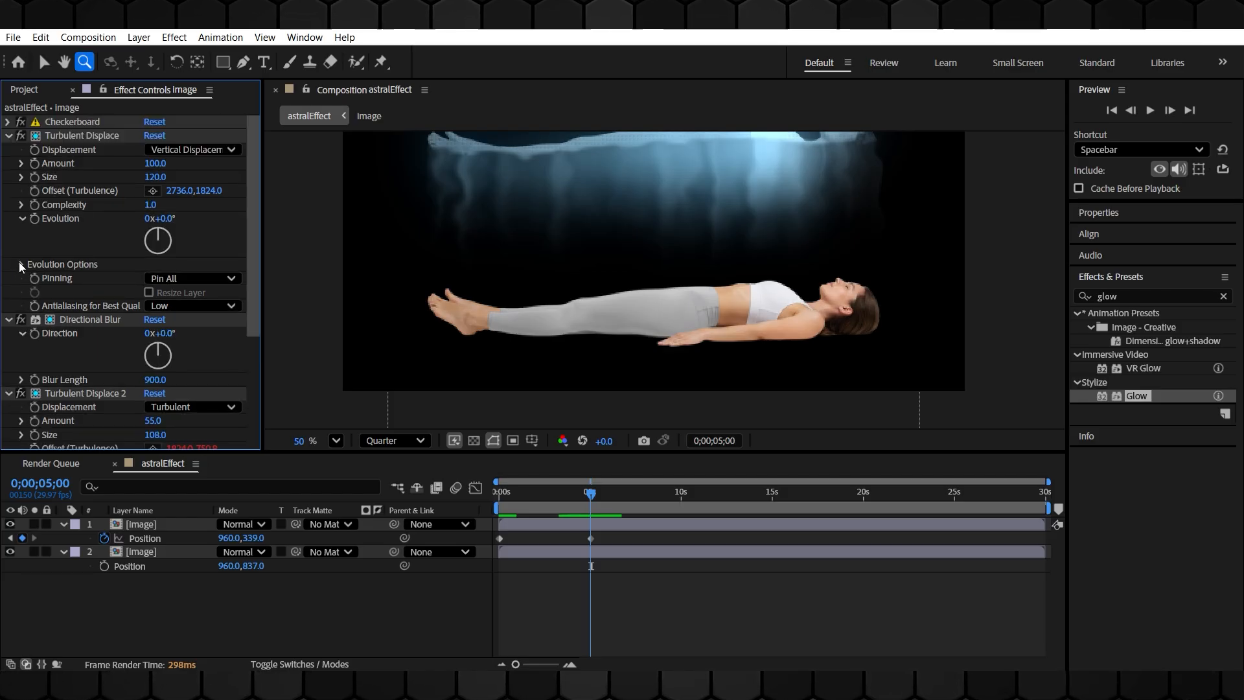
{"action": "left_click", "coordinate": [34, 163]}
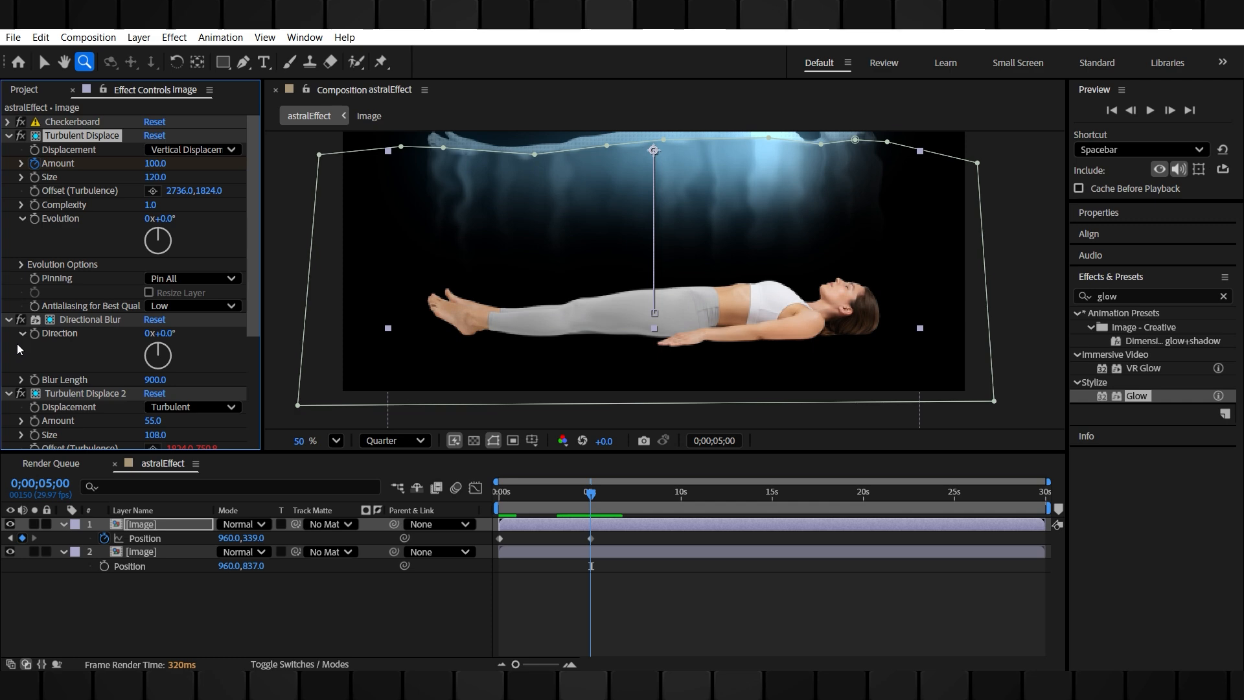
{"action": "scroll", "coordinate": [48, 363], "scroll_direction": "down", "scroll_amount": 4}
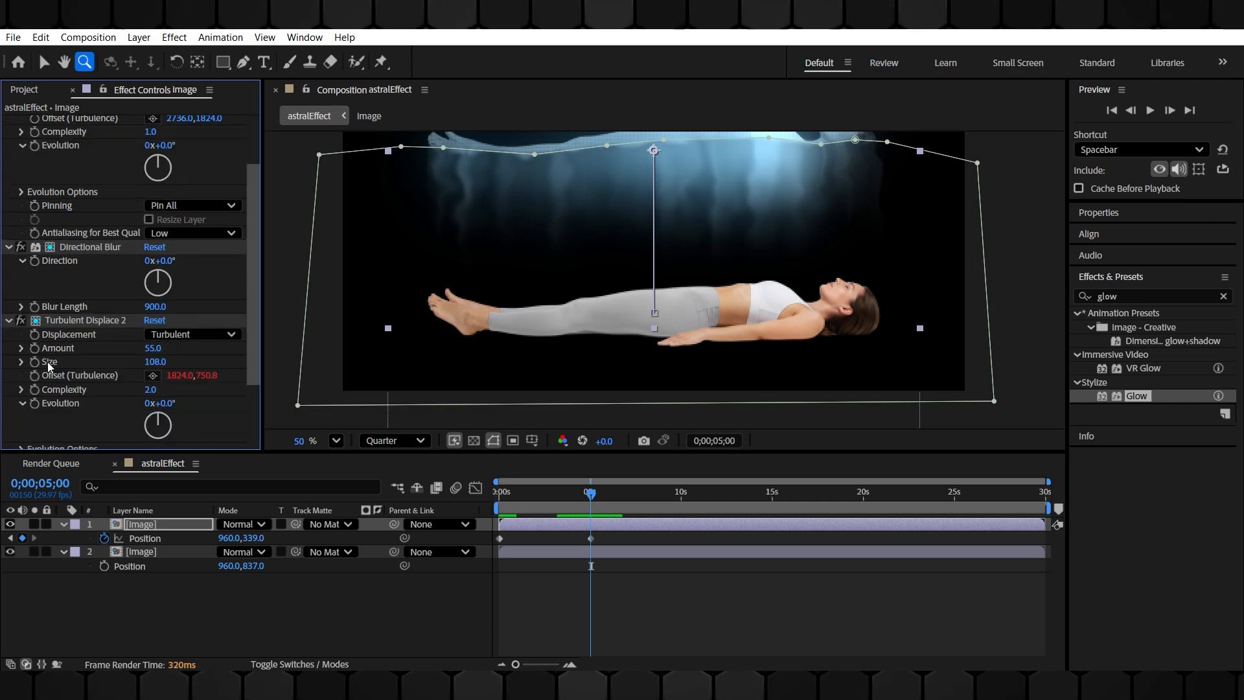
{"action": "left_click", "coordinate": [35, 350]}
{"action": "left_click", "coordinate": [185, 522]}
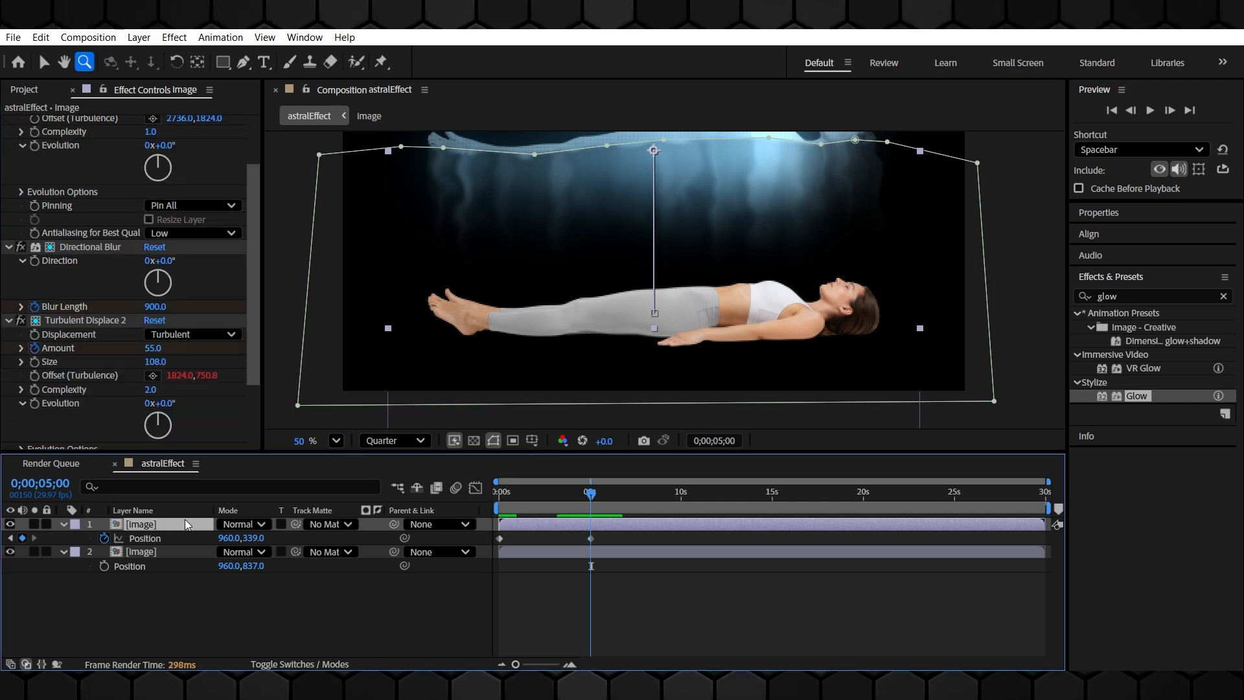
{"action": "key", "text": "u"}
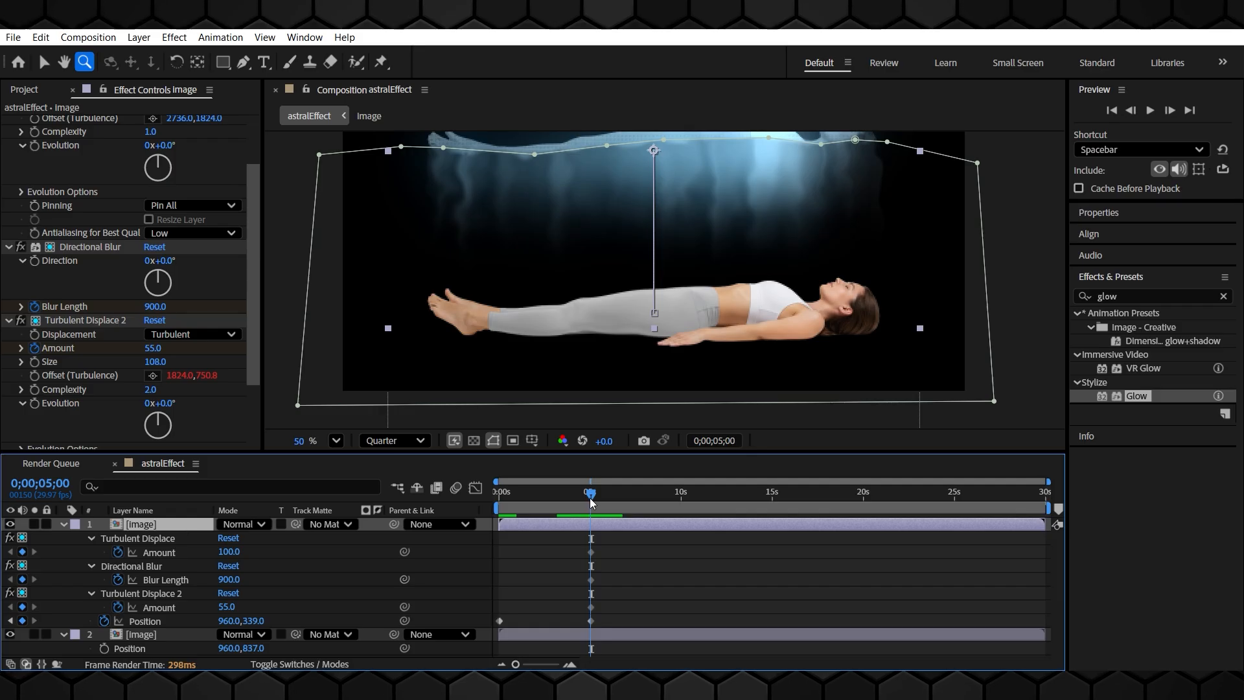
Go to the start of the timeline and set the Directional Blur Length to 0
{"action": "left_click_drag", "start_coordinate": [591, 496], "coordinate": [444, 497]}
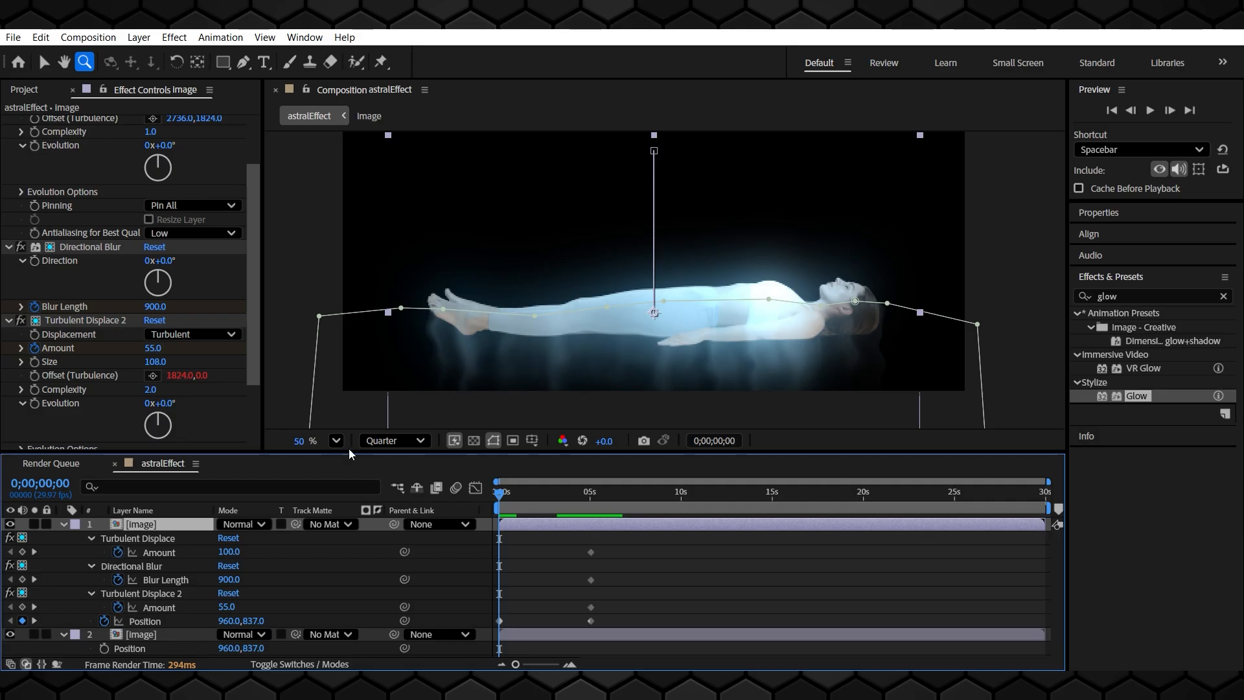
{"action": "scroll", "coordinate": [21, 275], "scroll_direction": "up", "scroll_amount": 1}
{"action": "left_click", "coordinate": [156, 343]}
{"action": "type", "text": "0"}
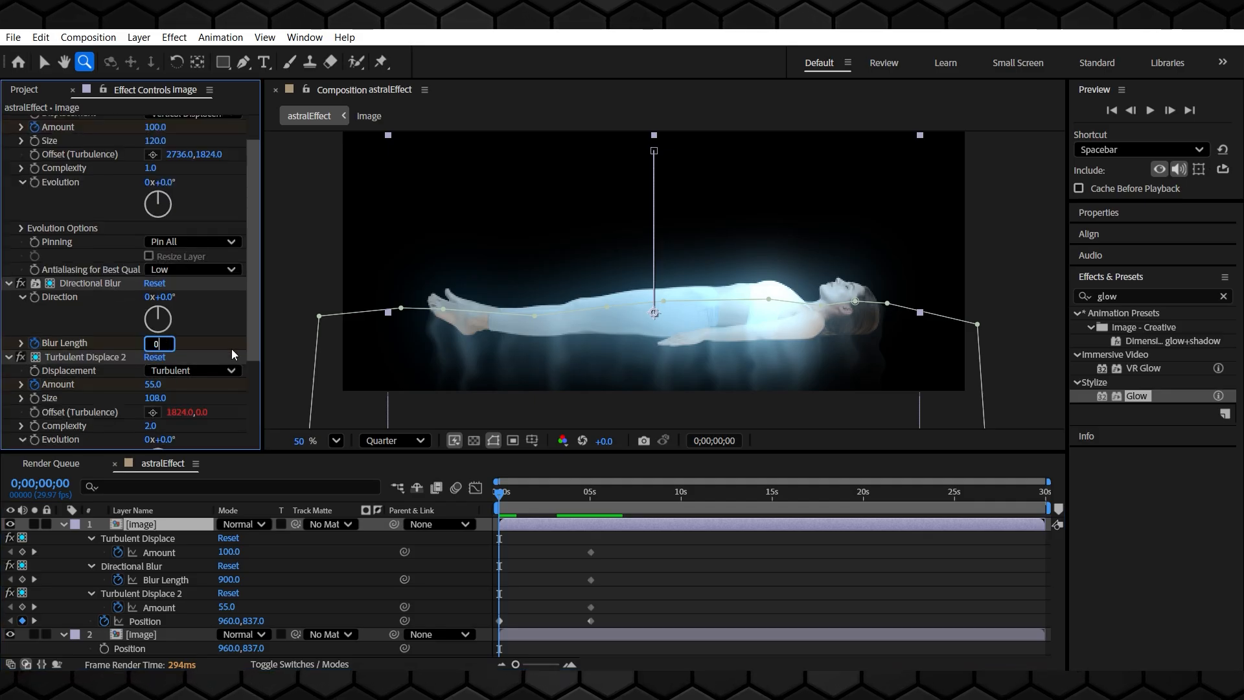
{"action": "key", "text": "Return"}
Set the Amount of both Turbulent Displace effects to 0 at the start
{"action": "scroll", "coordinate": [81, 278], "scroll_direction": "up", "scroll_amount": 1}
{"action": "left_click_drag", "start_coordinate": [155, 163], "coordinate": [4, 182]}
{"action": "left_click", "coordinate": [155, 164]}
{"action": "type", "text": "0"}
{"action": "key", "text": "Return"}
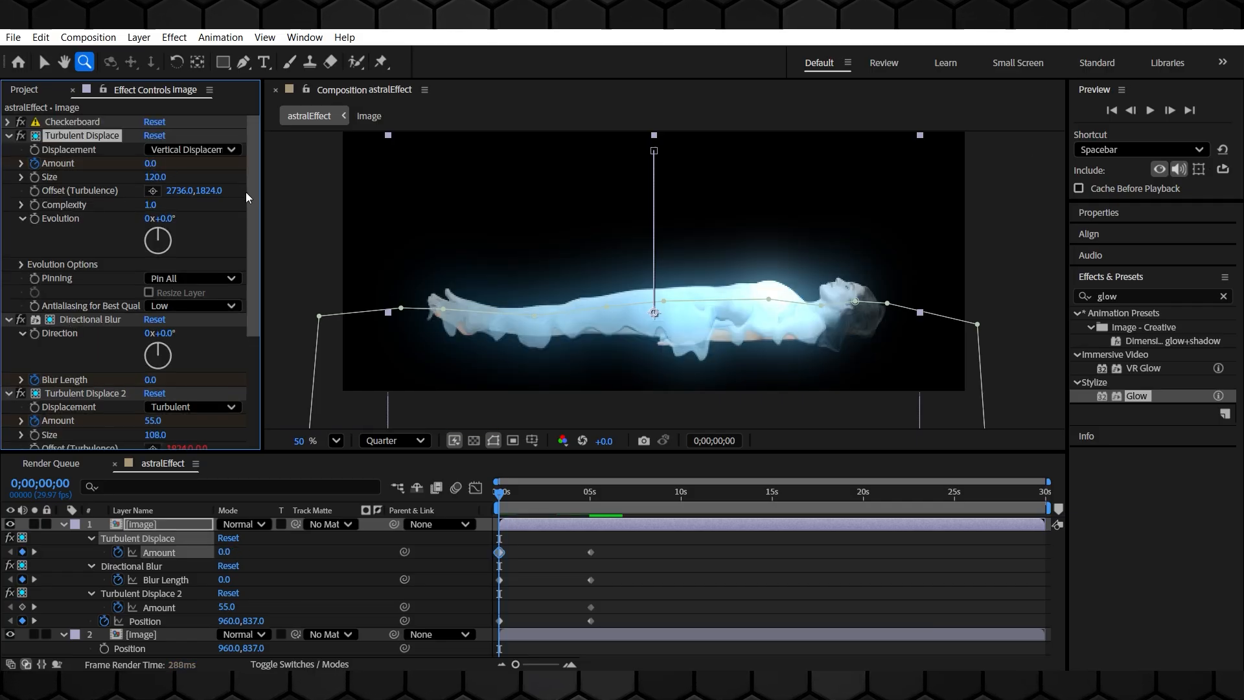
{"action": "scroll", "coordinate": [95, 363], "scroll_direction": "down", "scroll_amount": 2}
{"action": "left_click", "coordinate": [153, 348]}
{"action": "type", "text": "0"}
{"action": "key", "text": "Return"}
Collapse the effects, show the top layer's Opacity and set an Opacity keyframe at 0;00;02;00
{"action": "left_click", "coordinate": [101, 416]}
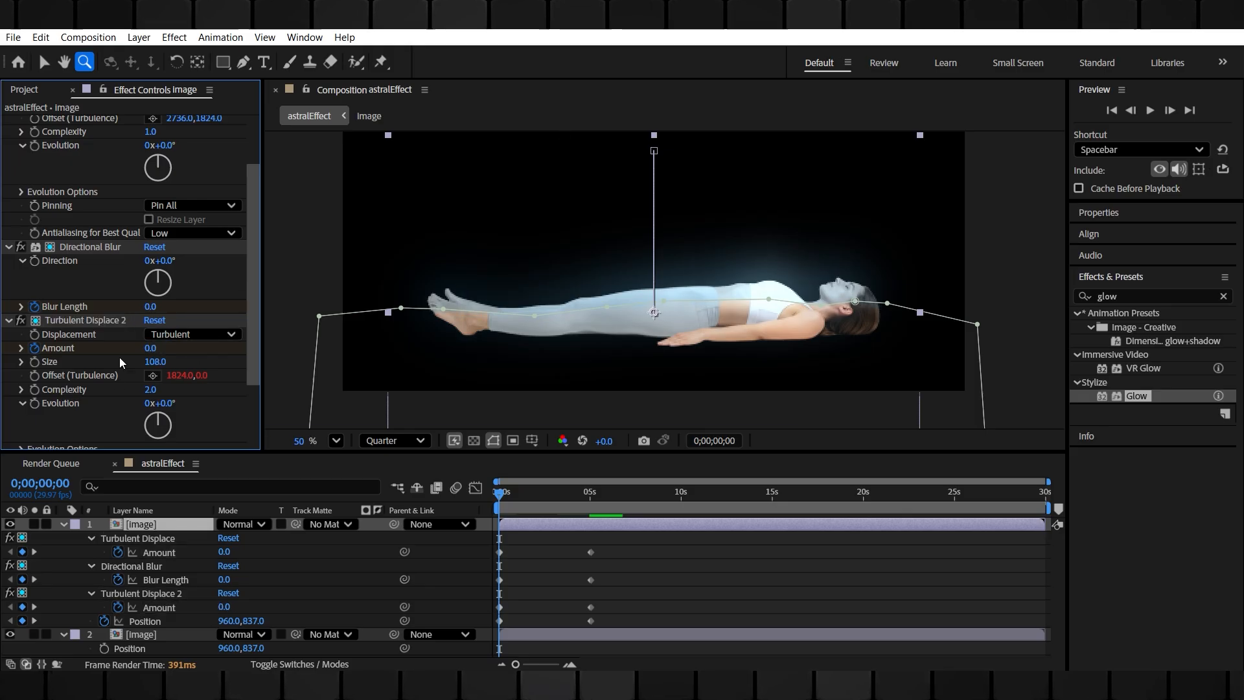
{"action": "left_click", "coordinate": [8, 320]}
{"action": "left_click", "coordinate": [8, 135]}
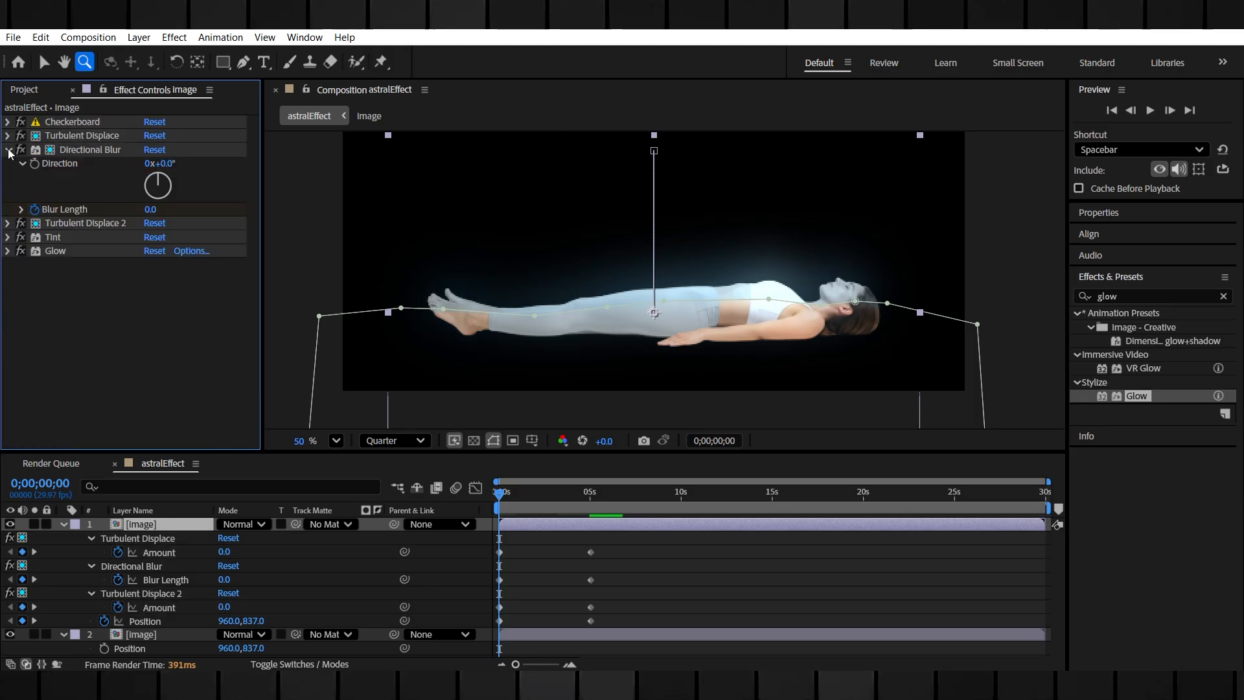
{"action": "left_click", "coordinate": [7, 149]}
{"action": "left_click", "coordinate": [20, 191]}
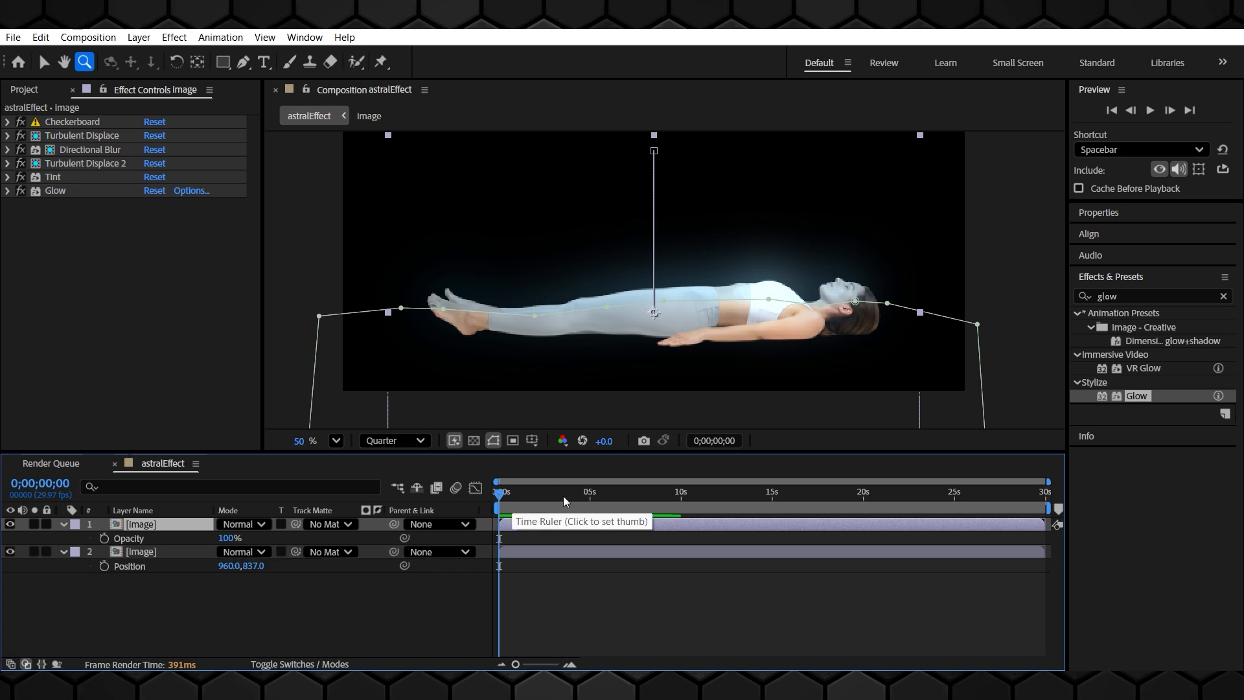
{"action": "left_click", "coordinate": [534, 495]}
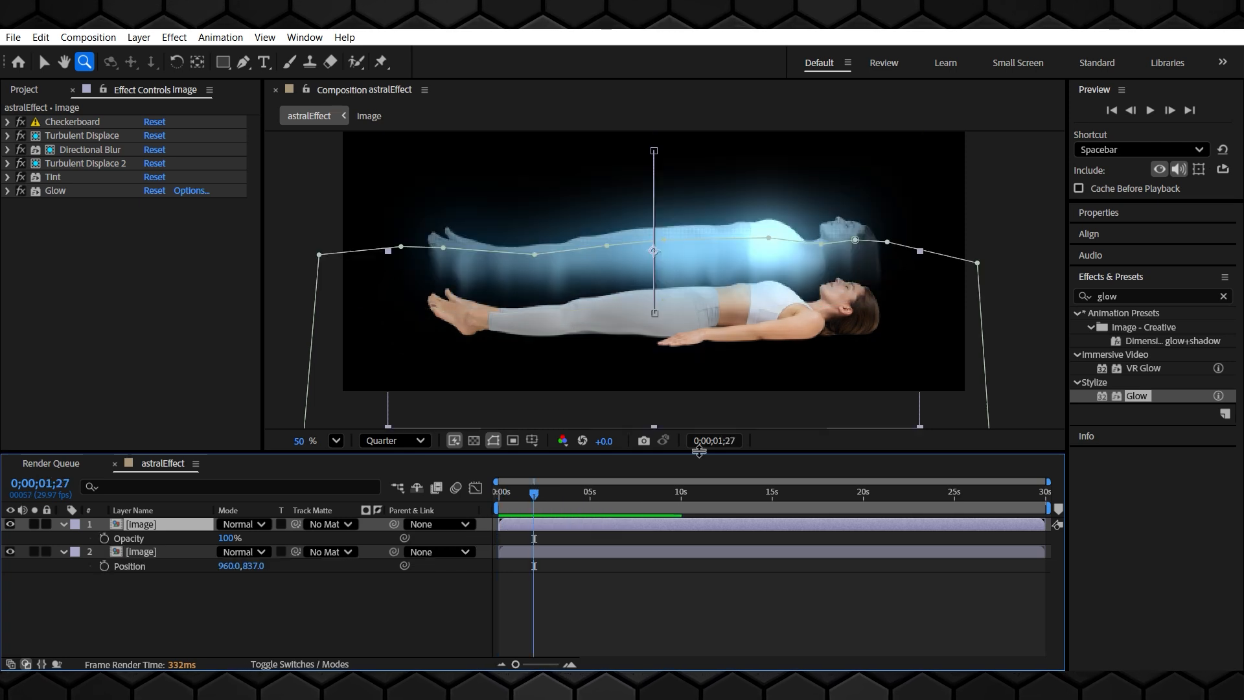
{"action": "left_click", "coordinate": [726, 443]}
{"action": "key", "text": "Right"}
{"action": "key", "text": "BackSpace"}
{"action": "key", "text": "BackSpace"}
{"action": "type", "text": "0"}
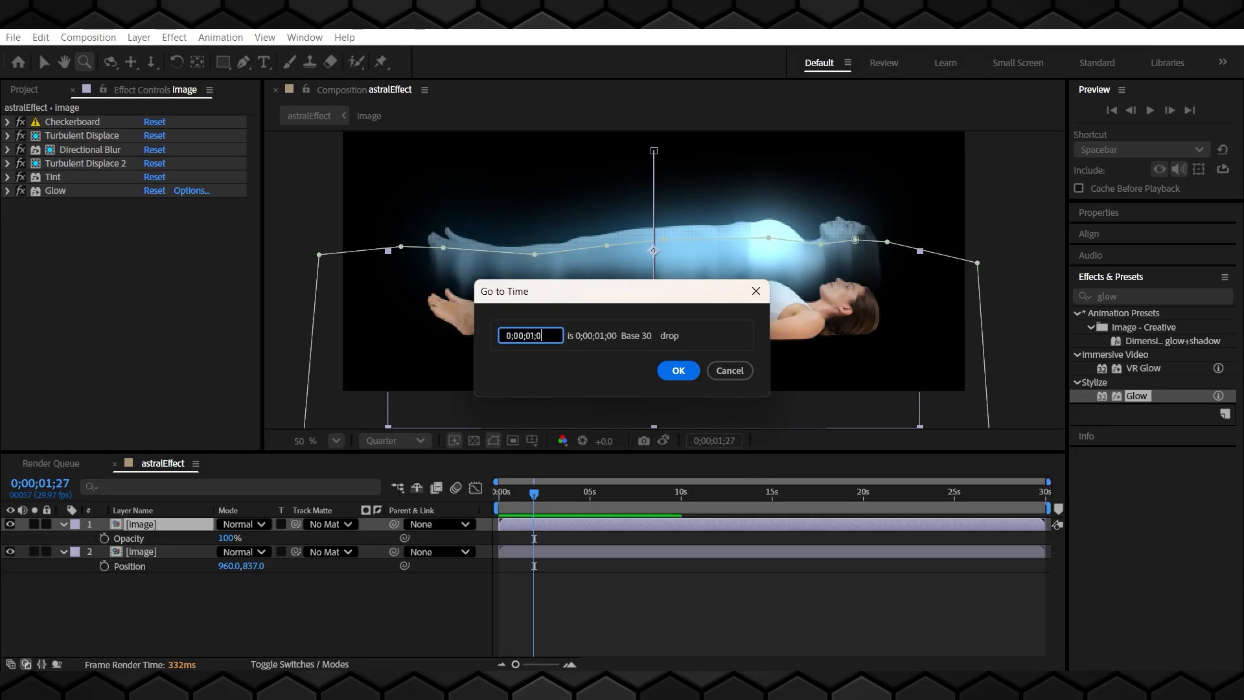
{"action": "key", "text": "Left"}
{"action": "key", "text": "Left"}
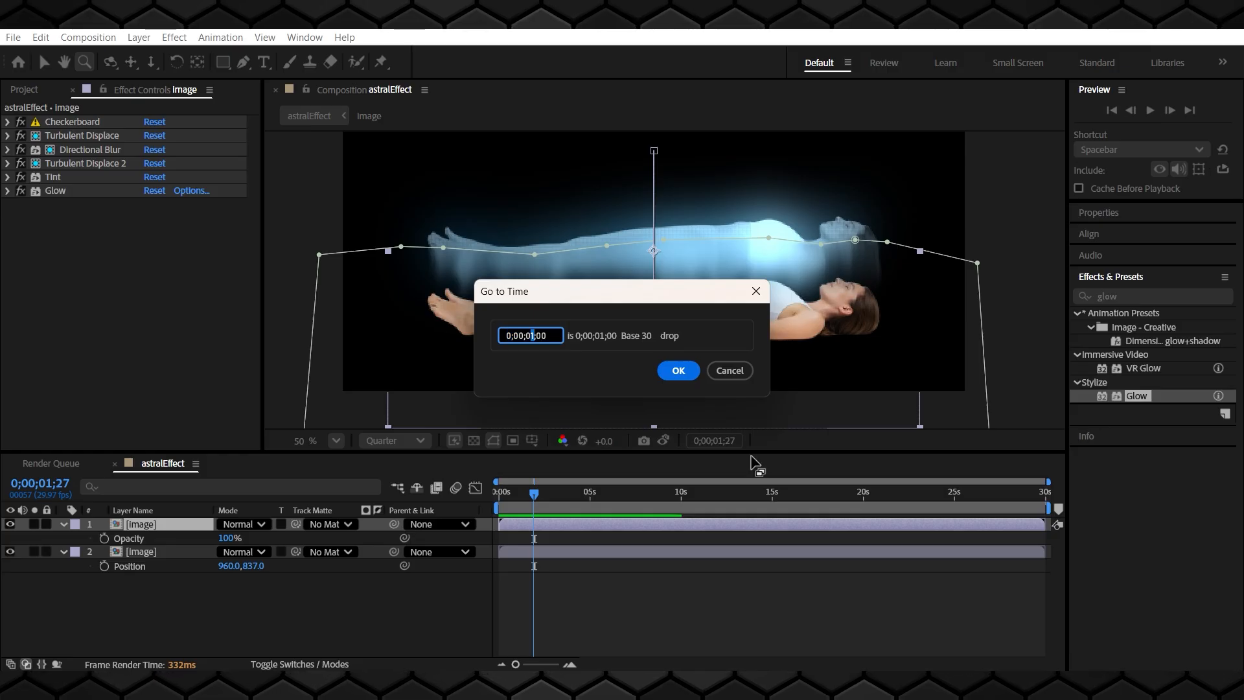
{"action": "type", "text": "2"}
{"action": "key", "text": "Return"}
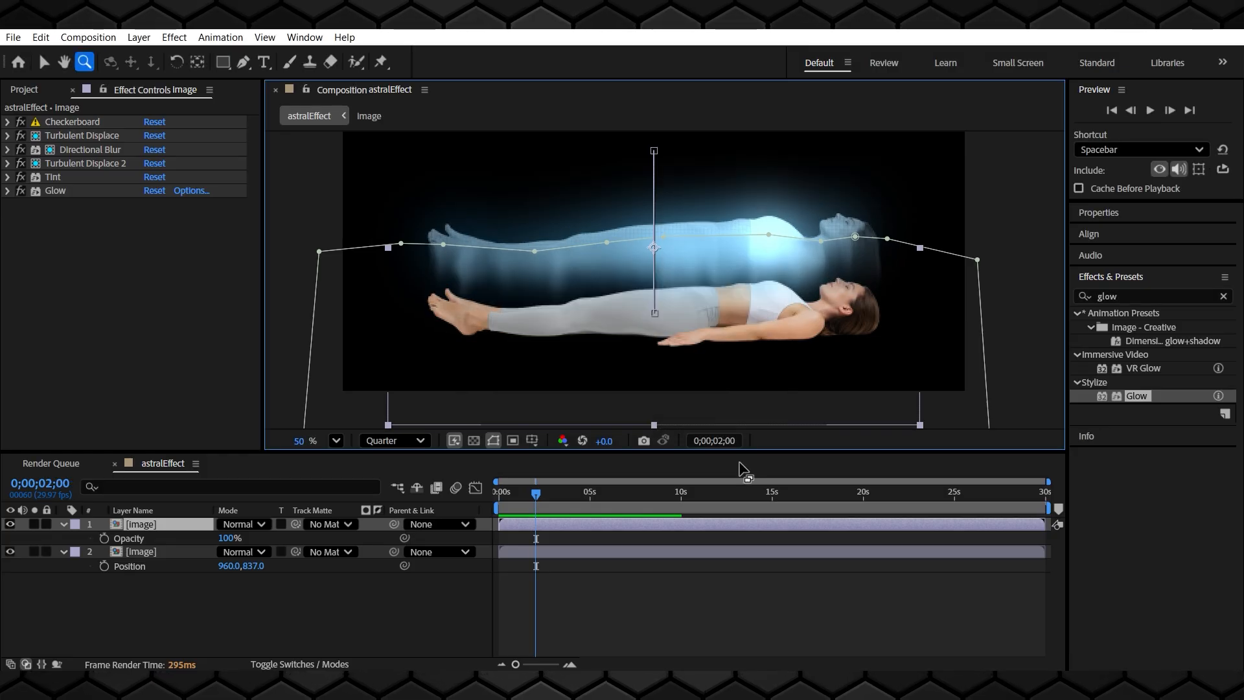
{"action": "left_click", "coordinate": [104, 538]}
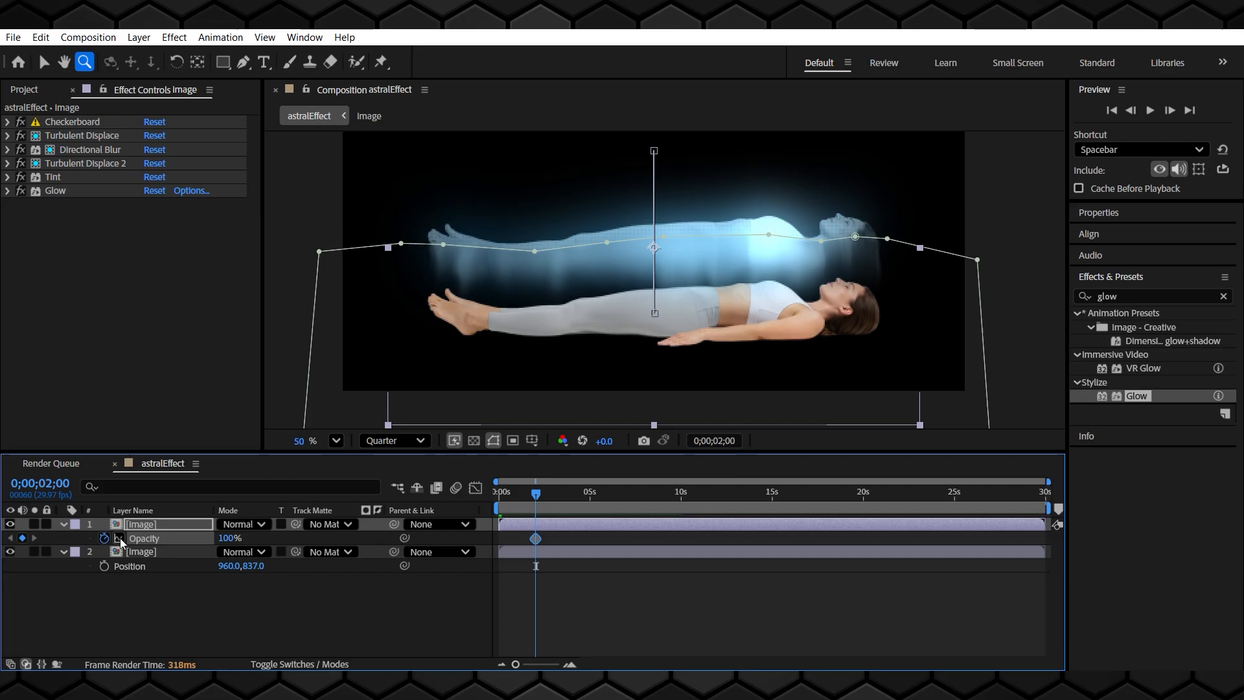
Set the top layer's Opacity to 0% at the start and play back the composition
{"action": "left_click_drag", "start_coordinate": [537, 492], "coordinate": [460, 495]}
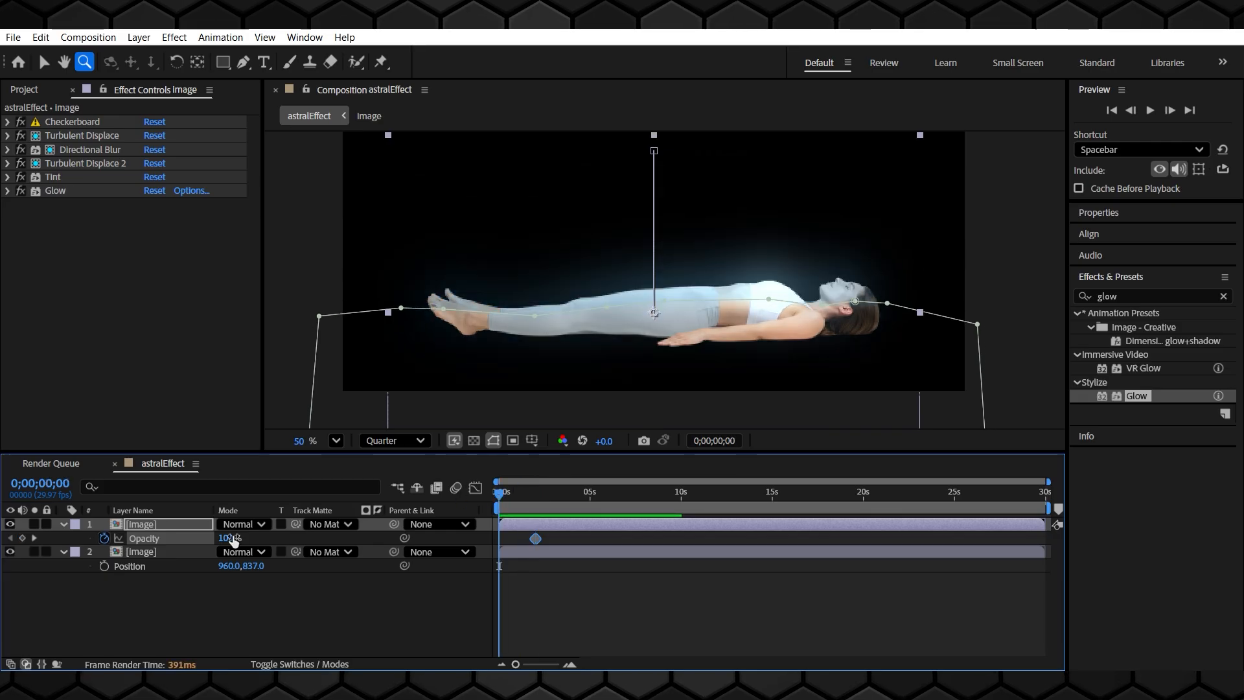
{"action": "left_click_drag", "start_coordinate": [226, 541], "coordinate": [8, 547]}
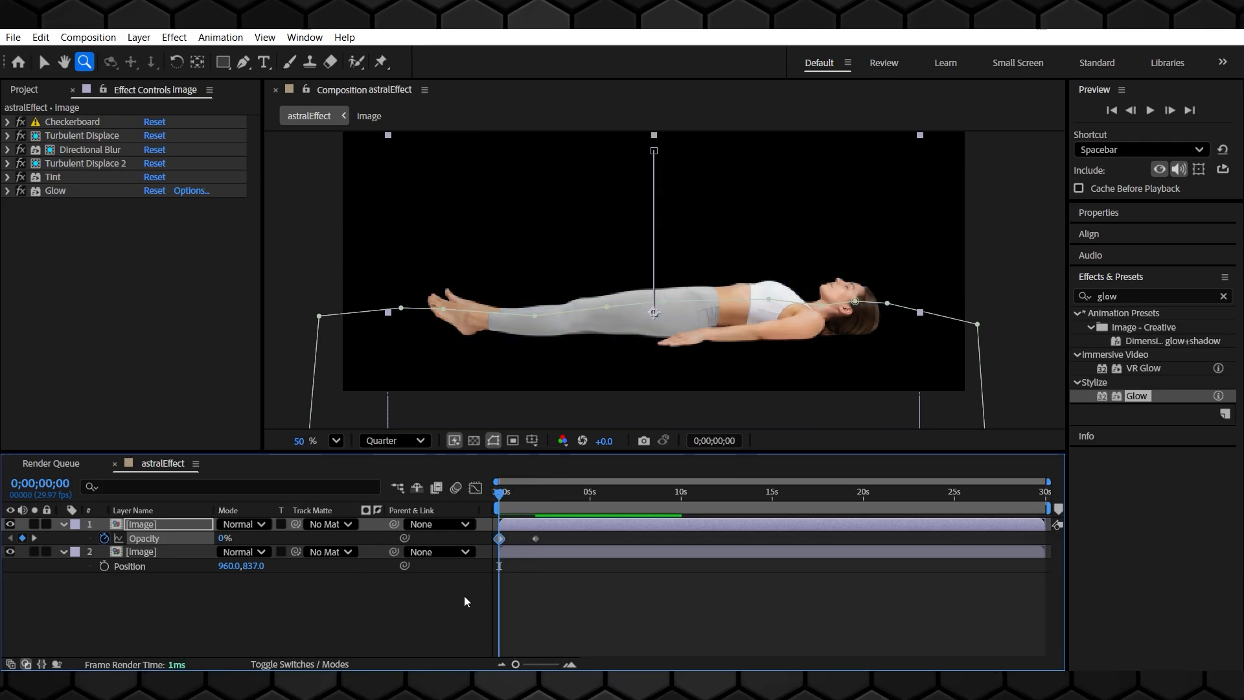
{"action": "left_click", "coordinate": [613, 616]}
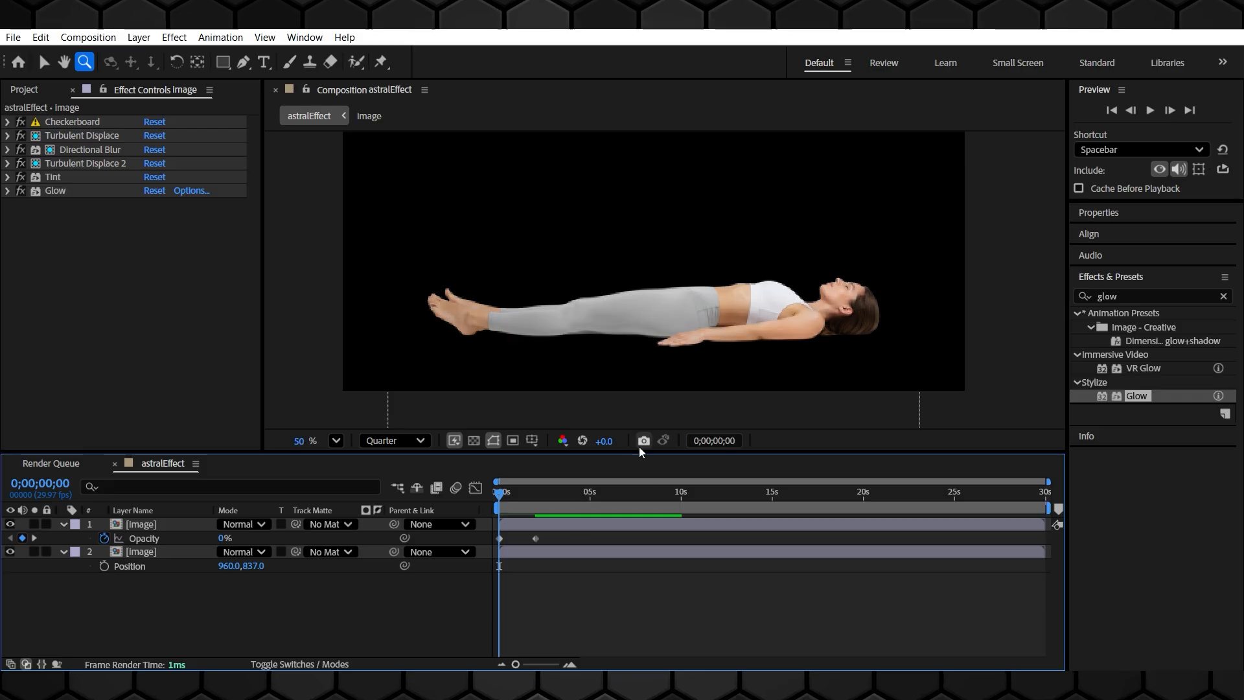
{"action": "scroll", "coordinate": [624, 355], "scroll_direction": "down", "scroll_amount": 2}
{"action": "key", "text": "space"}
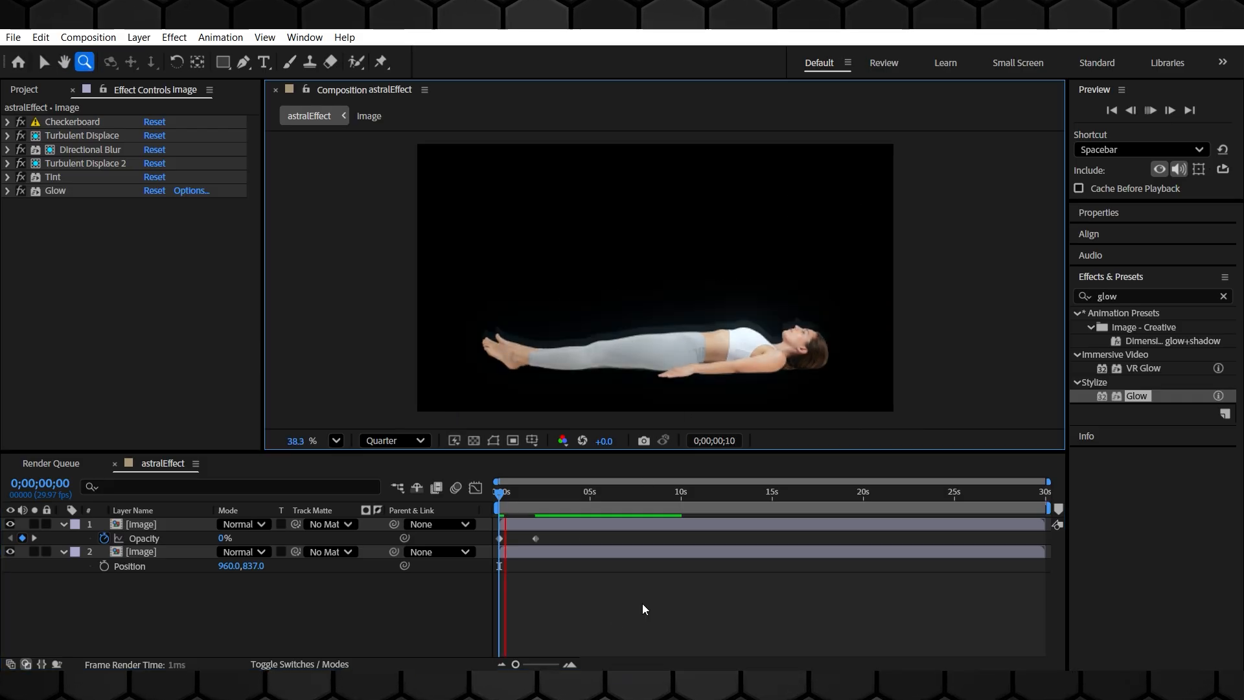